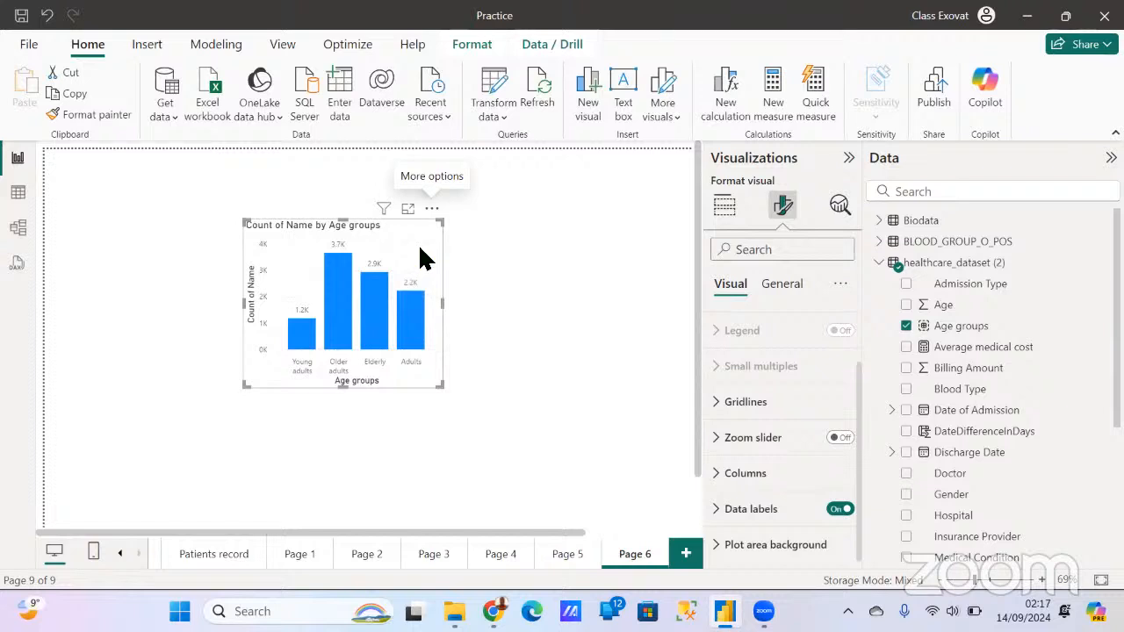
# Move the Count of Name by Age groups column chart on Page 6 further left on the report canvas and deselect it
pyautogui.moveTo(418, 251); pyautogui.dragTo(340, 251)
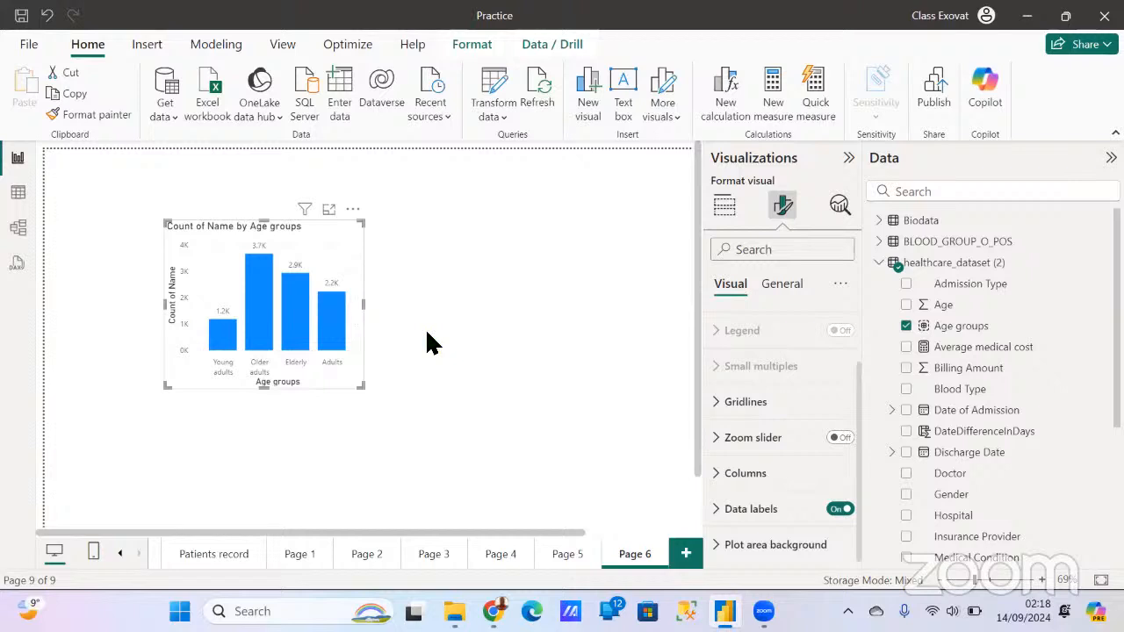
pyautogui.click(453, 280)
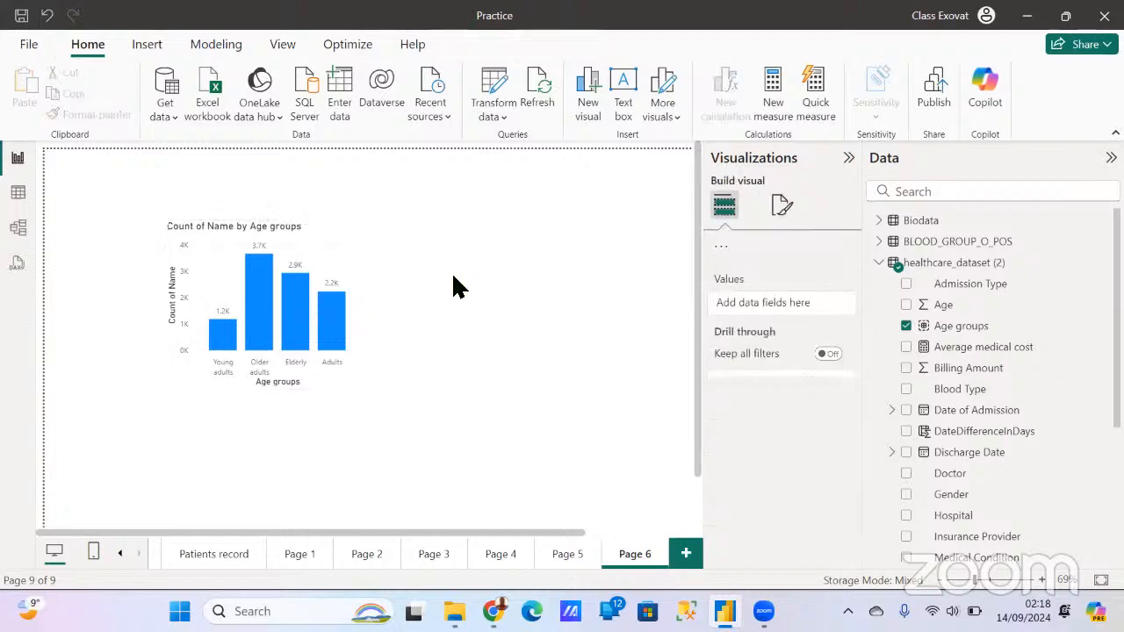
pyautogui.click(332, 261)
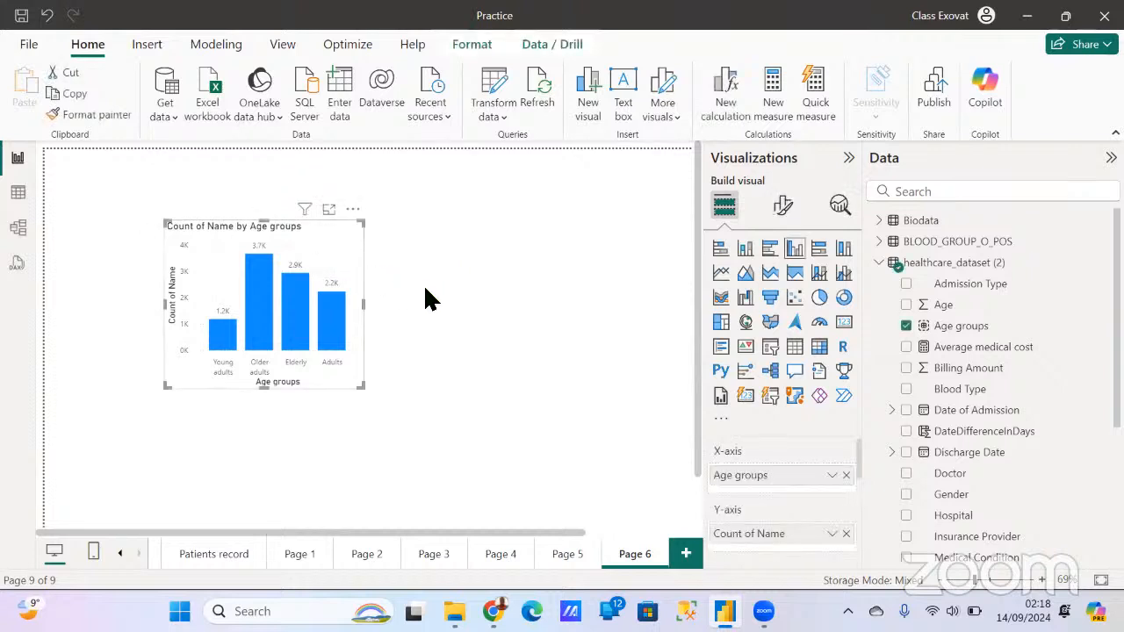
pyautogui.click(429, 299)
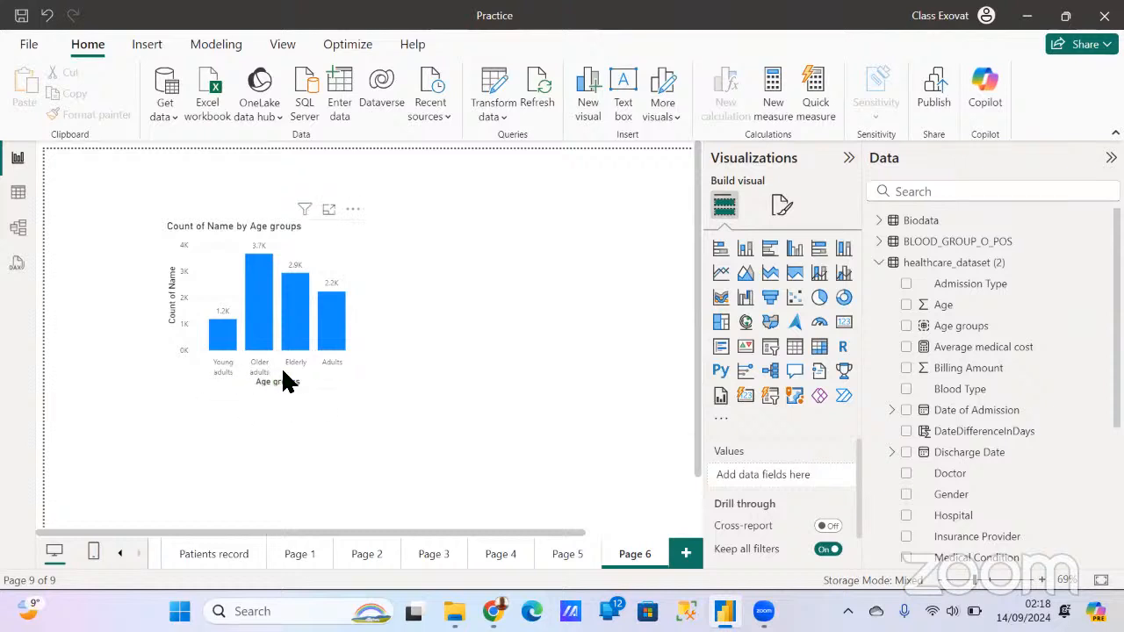
# Look through the healthcare_dataset (2) fields and read the outline of sorting steps on Page 5
pyautogui.scroll(-3, 969, 391)
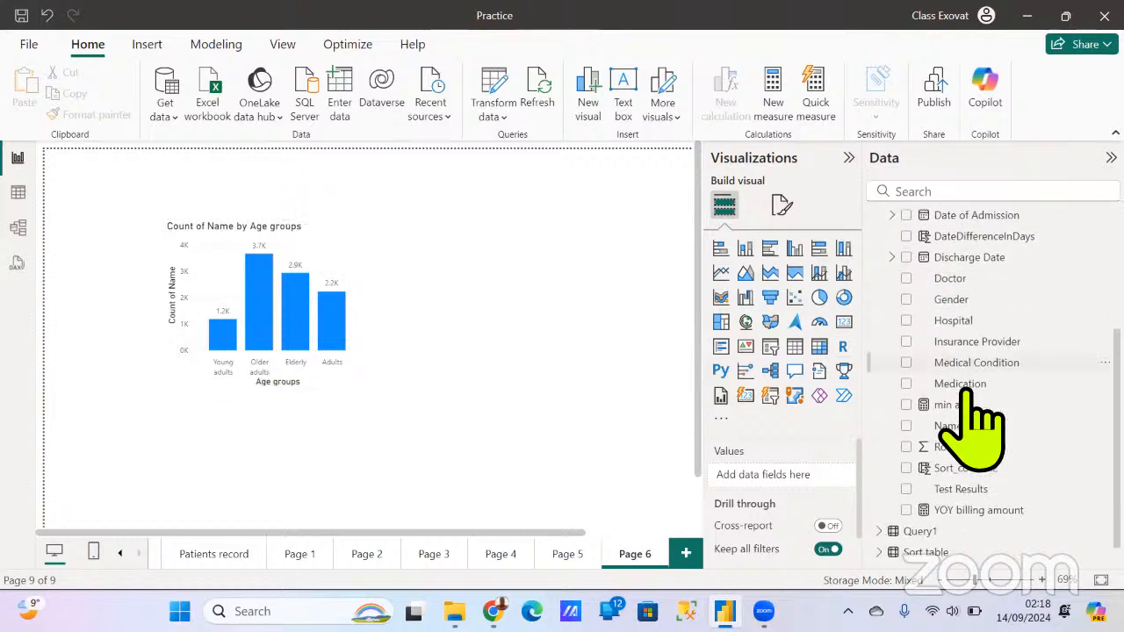
pyautogui.scroll(3, 966, 413)
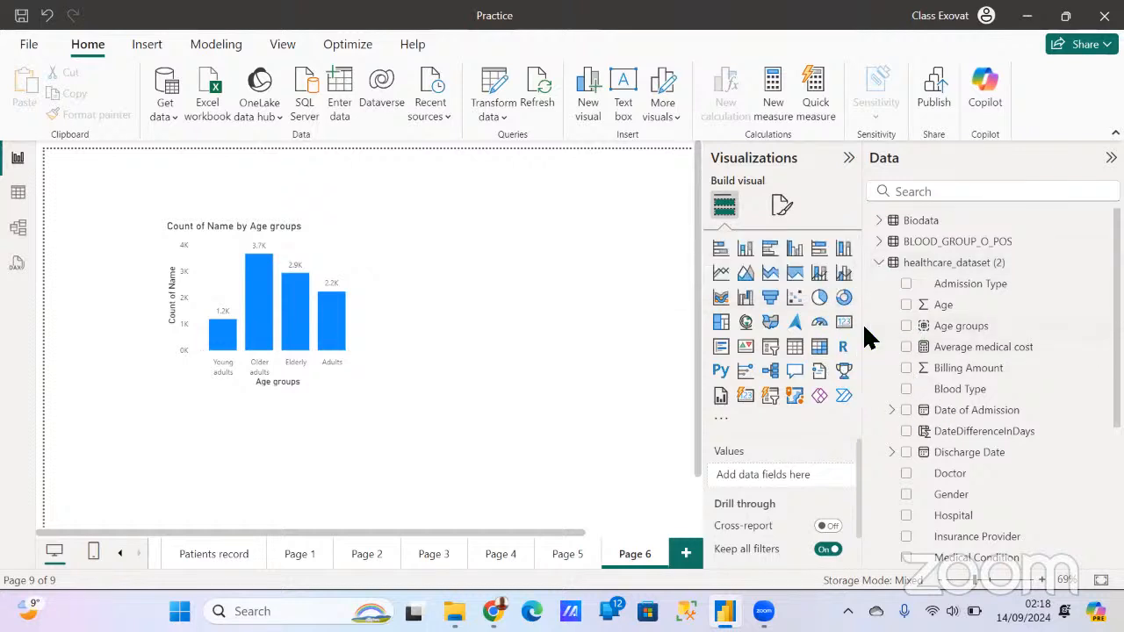
pyautogui.click(893, 263)
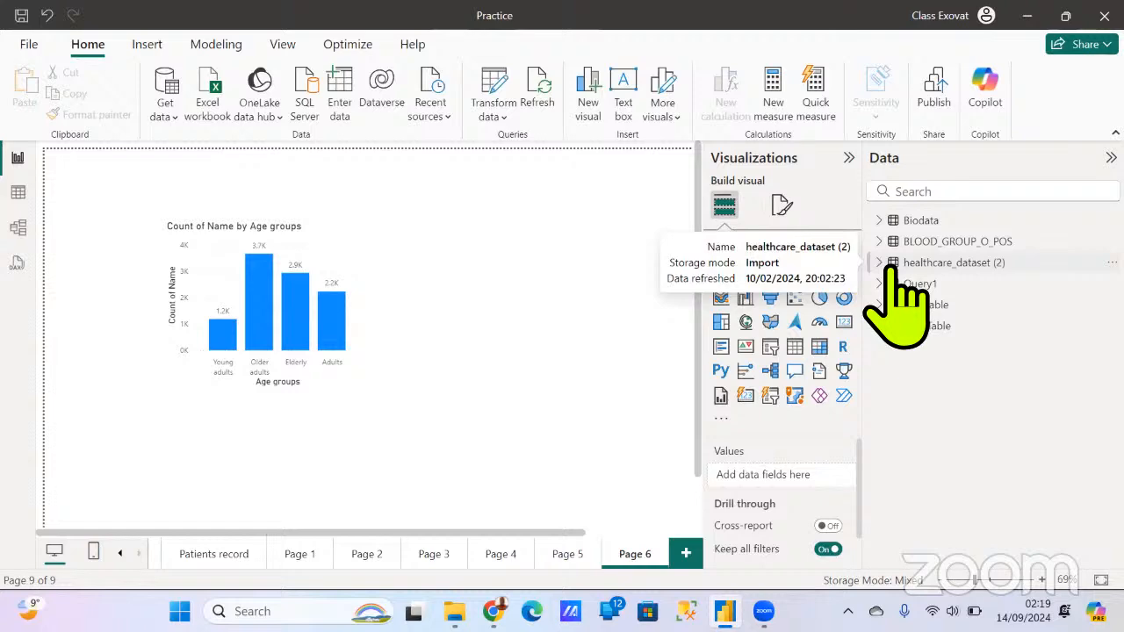
pyautogui.click(568, 554)
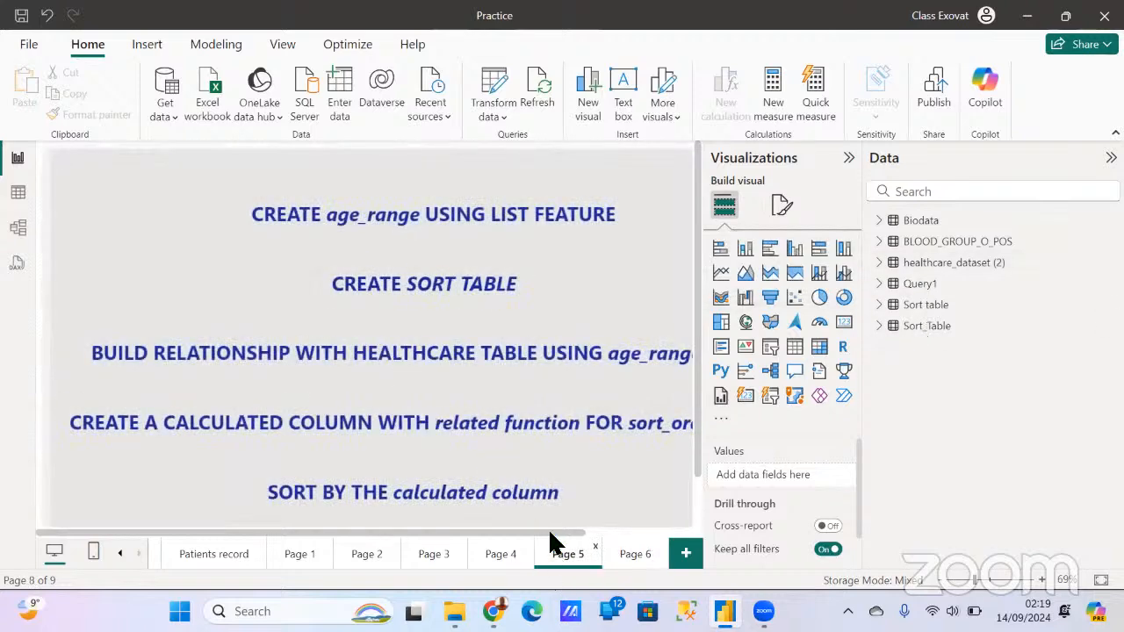
pyautogui.moveTo(550, 530); pyautogui.dragTo(612, 538)
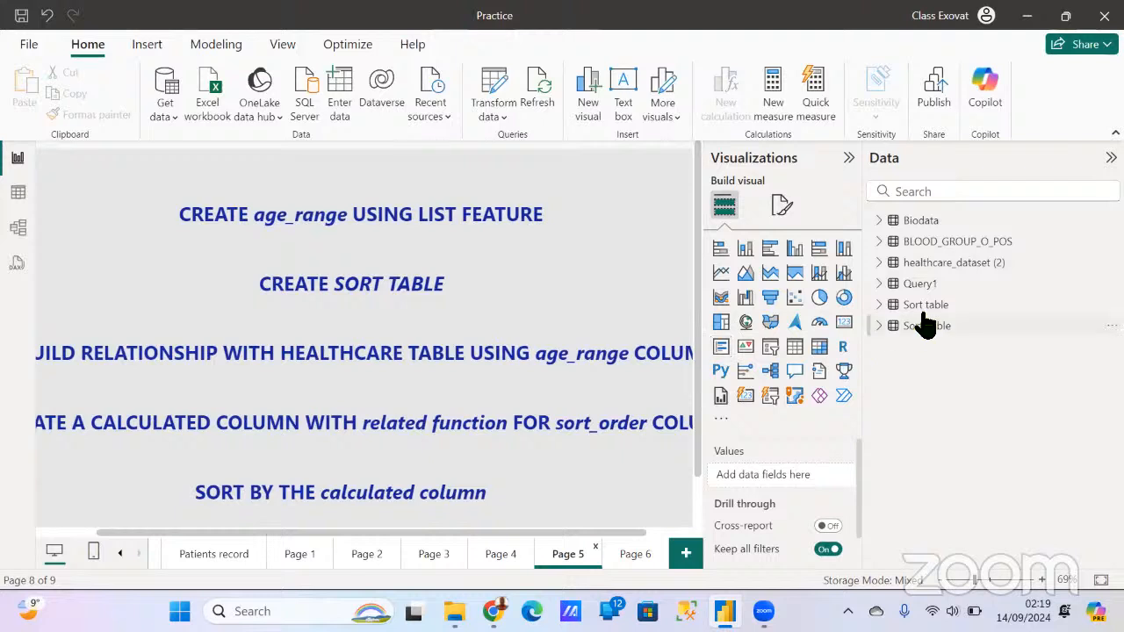
# Start a new group on the Age field of healthcare_dataset (2) with List as the group type
pyautogui.click(889, 263)
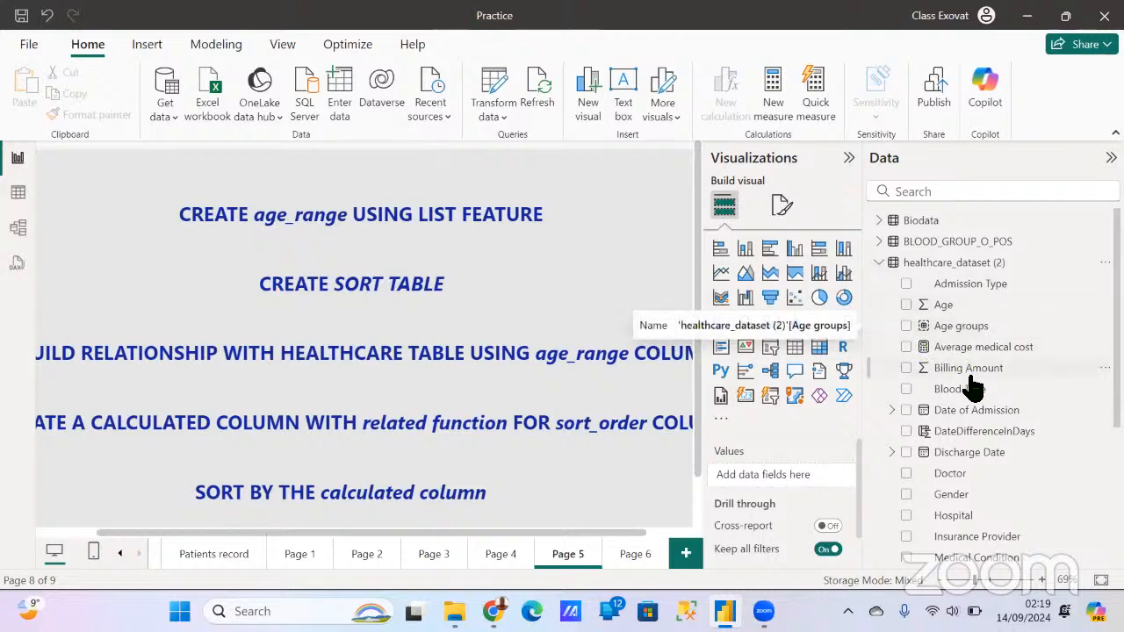
pyautogui.click(938, 305)
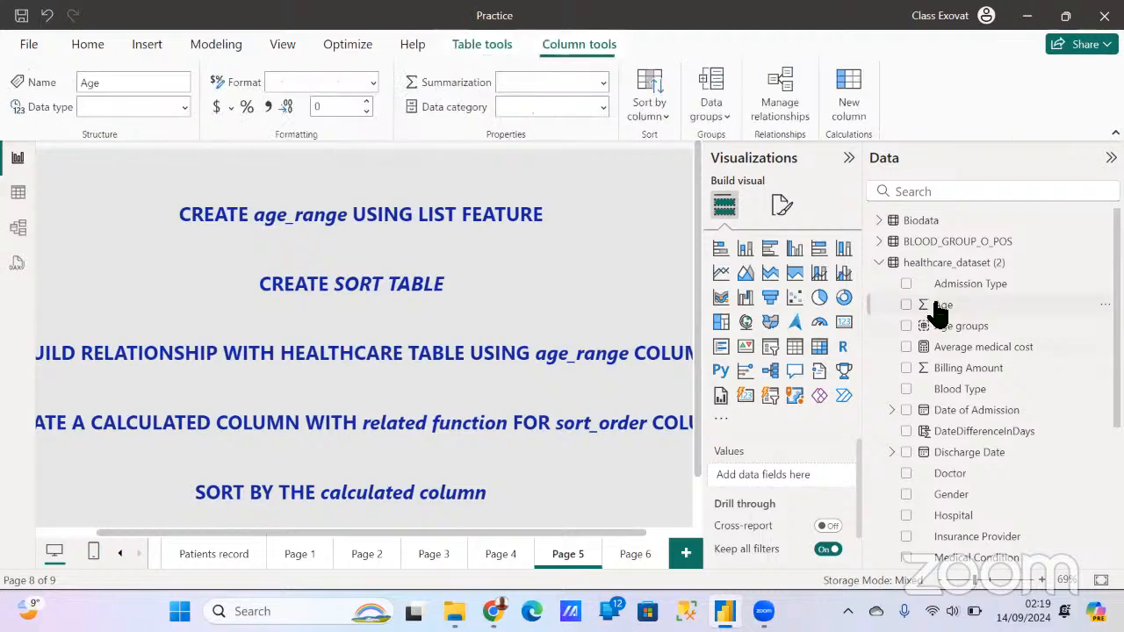
pyautogui.rightClick(938, 305)
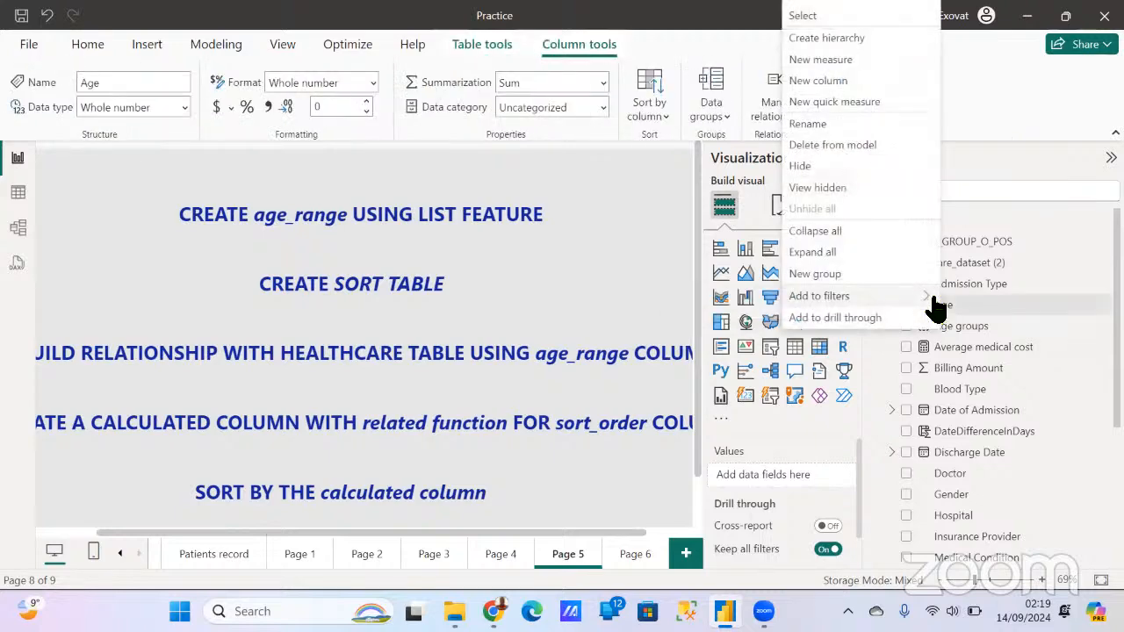
pyautogui.click(825, 276)
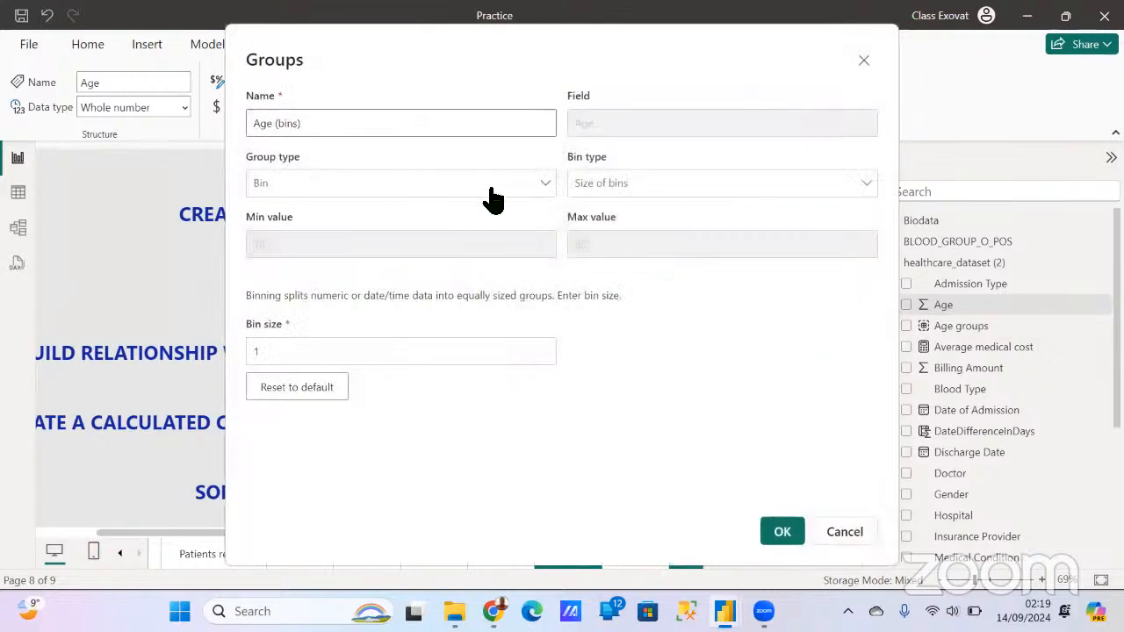
pyautogui.click(535, 186)
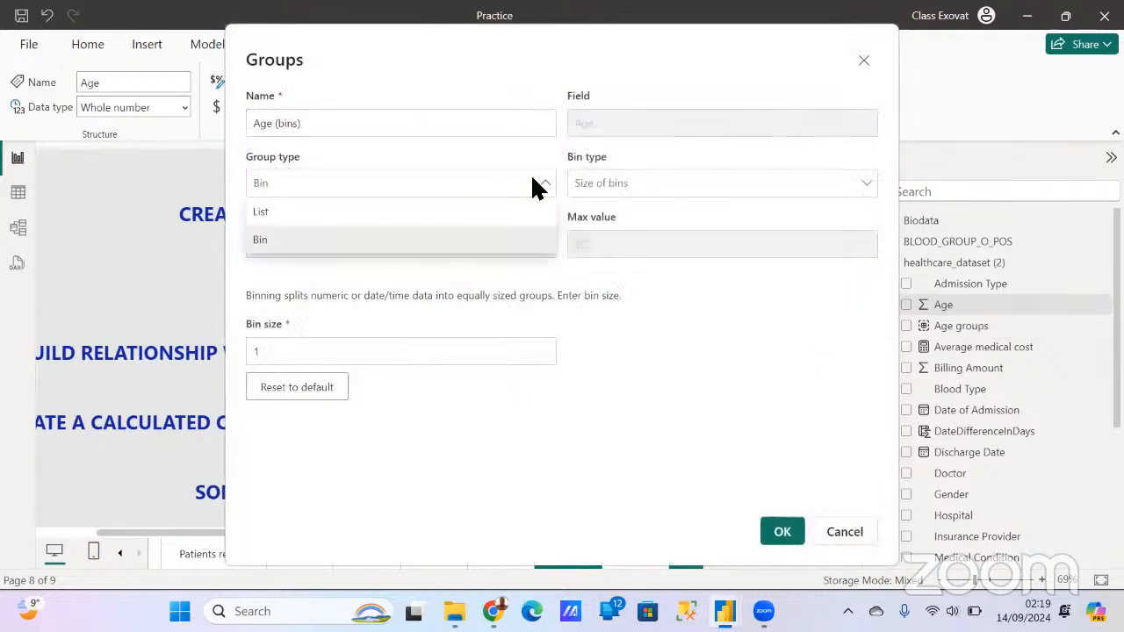
pyautogui.click(405, 213)
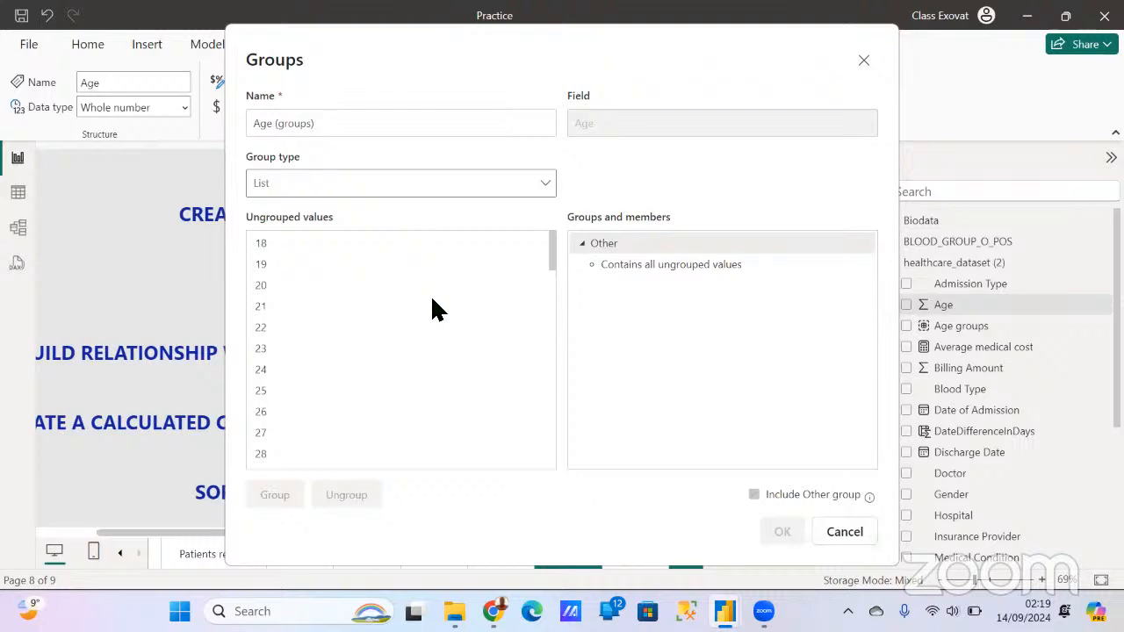
# Combine the ungrouped ages 18 through 30 into one group
pyautogui.click(263, 244)
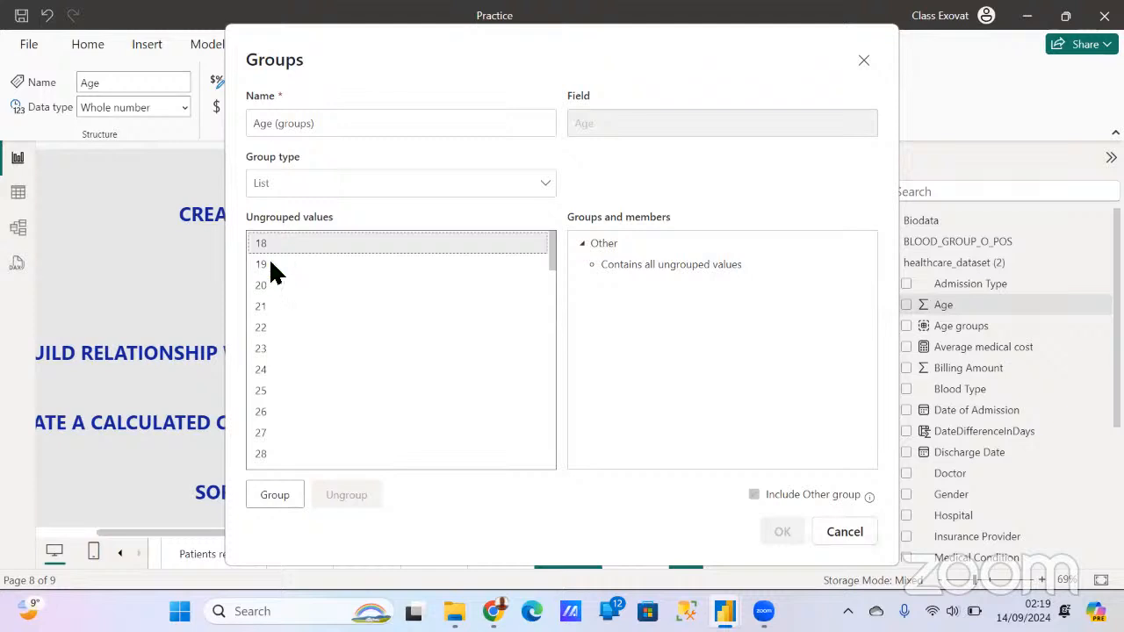
pyautogui.moveTo(269, 260); pyautogui.dragTo(337, 429)
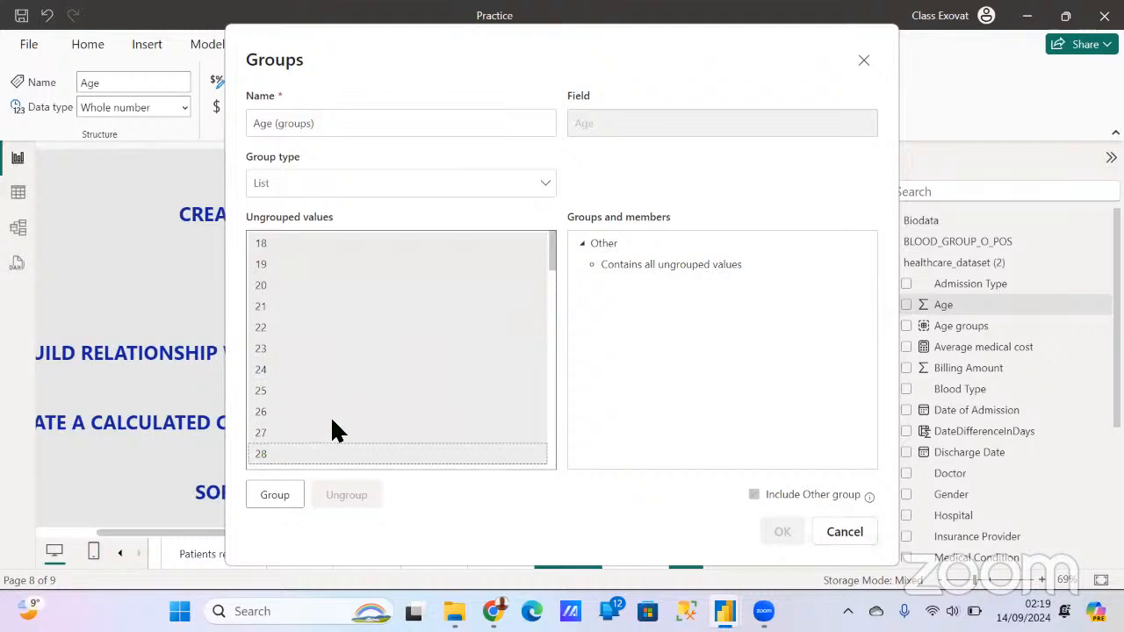
pyautogui.scroll(-3, 338, 412)
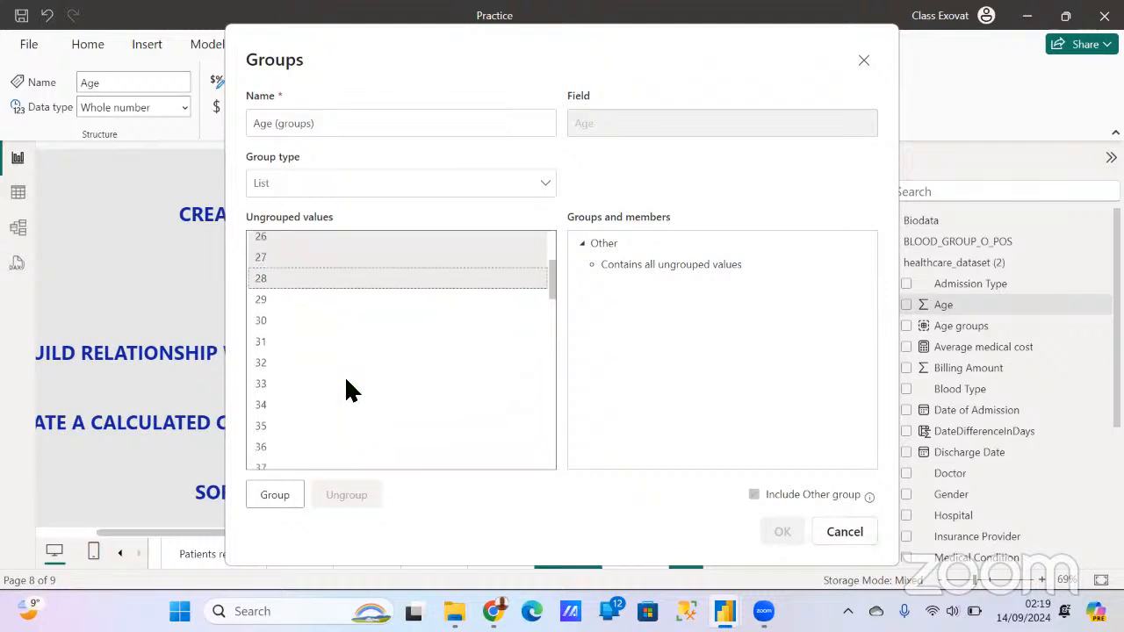
pyautogui.keyDown('shift'); pyautogui.click(276, 301); pyautogui.keyUp('shift')
pyautogui.keyDown('shift'); pyautogui.click(266, 325); pyautogui.keyUp('shift')
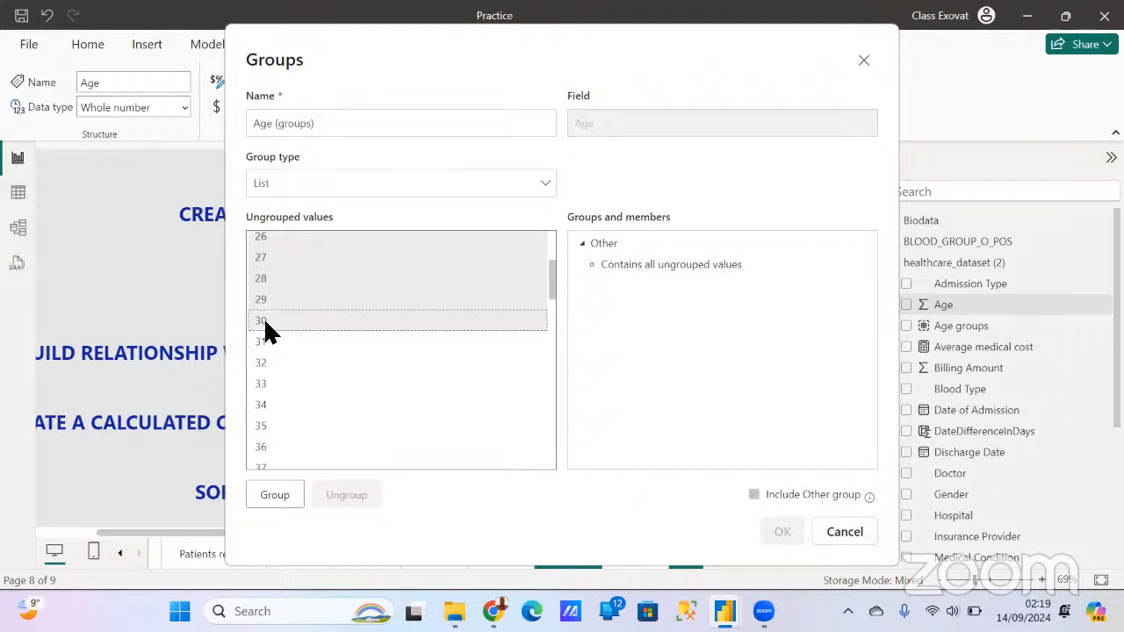
pyautogui.click(279, 496)
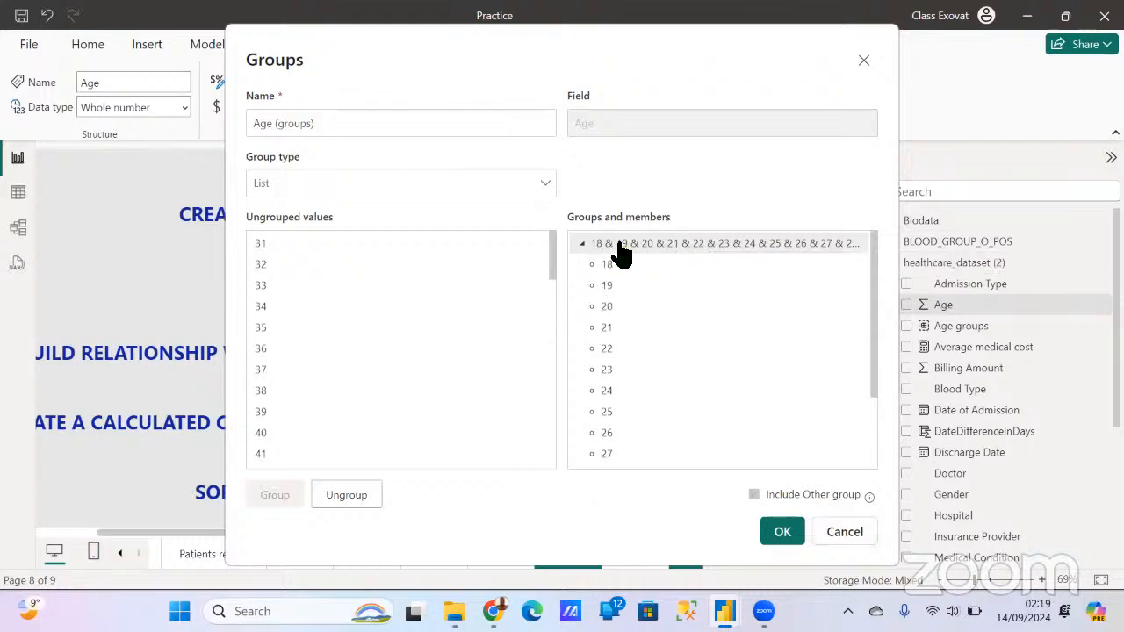
# Rename the group containing ages 18 to 30 as "Younger adults"
pyautogui.doubleClick(711, 243)
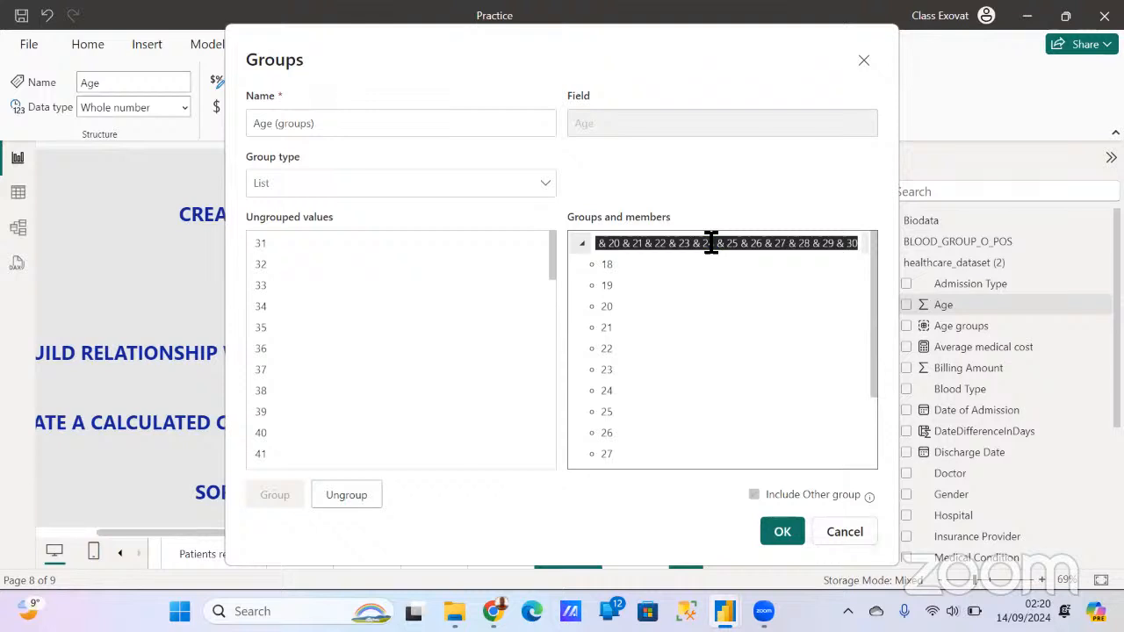
pyautogui.write('Yo')
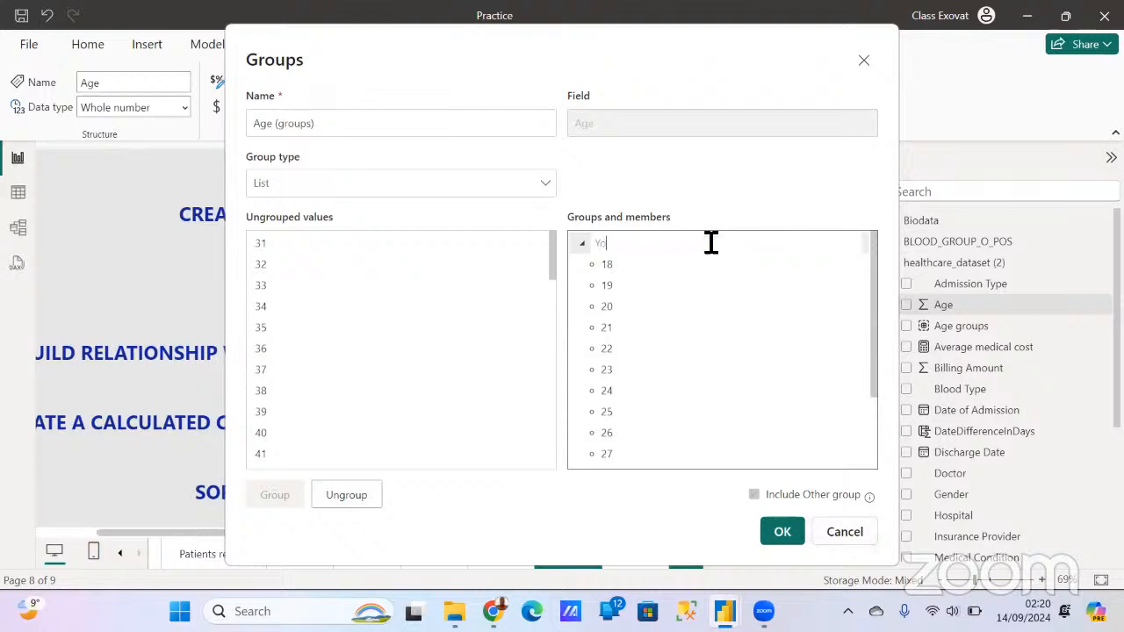
pyautogui.write('unger')
pyautogui.write(' o')
pyautogui.press('BackSpace')
pyautogui.press('BackSpace')
pyautogui.write('adults')
pyautogui.press('Return')
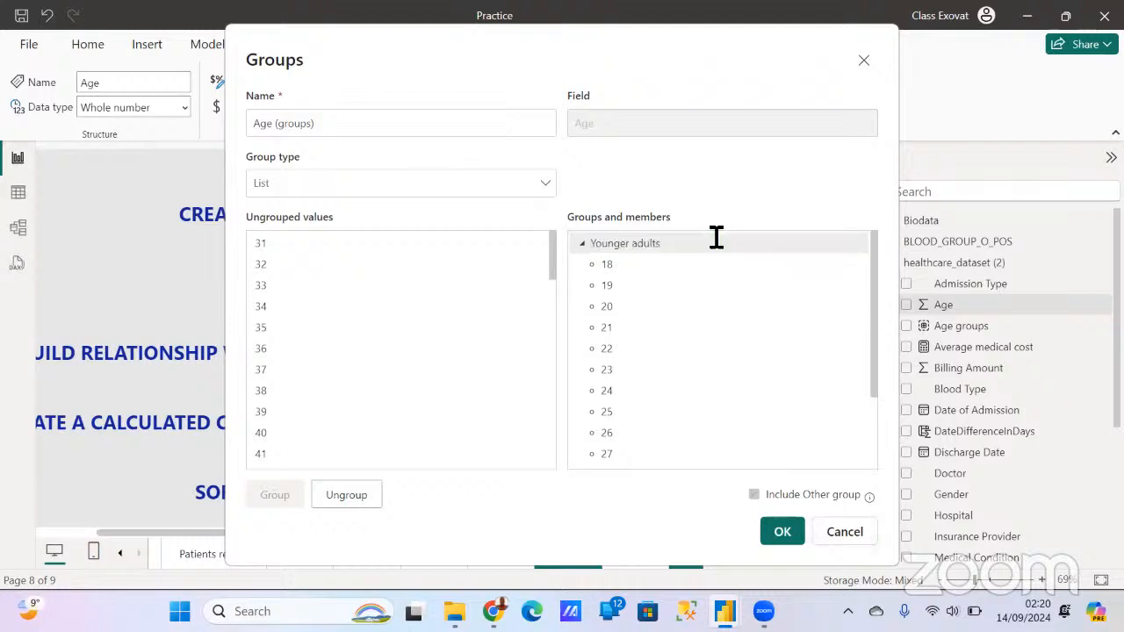
# Combine the ungrouped ages 31 through 45 into a second group
pyautogui.click(297, 243)
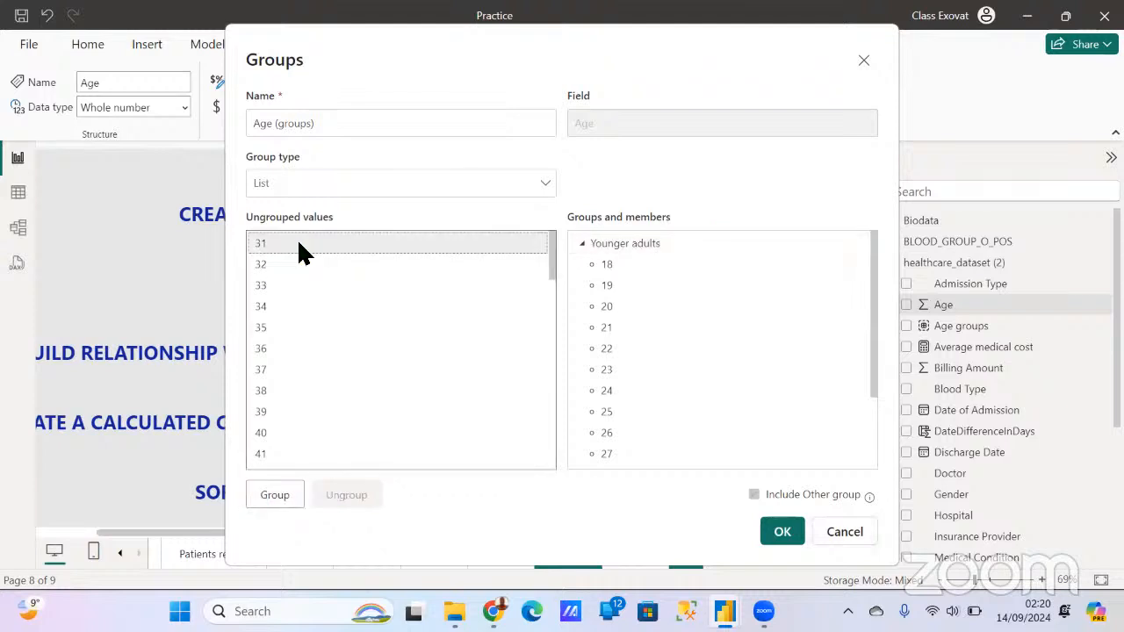
pyautogui.keyDown('shift'); pyautogui.click(264, 284); pyautogui.keyUp('shift')
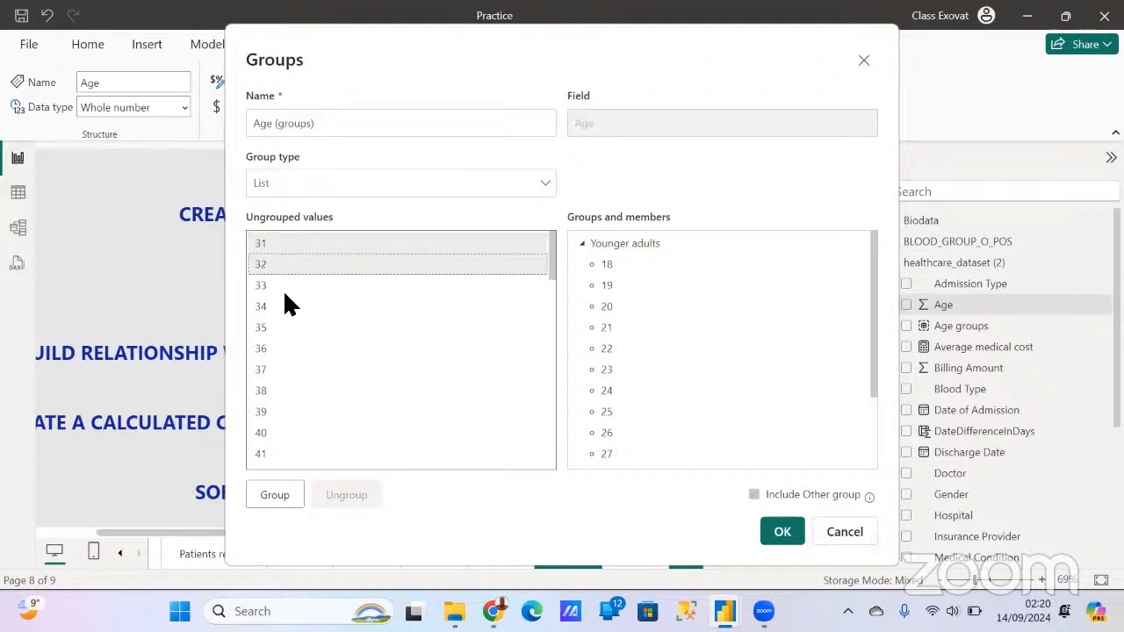
pyautogui.moveTo(269, 306); pyautogui.dragTo(265, 452)
pyautogui.scroll(-3, 301, 431)
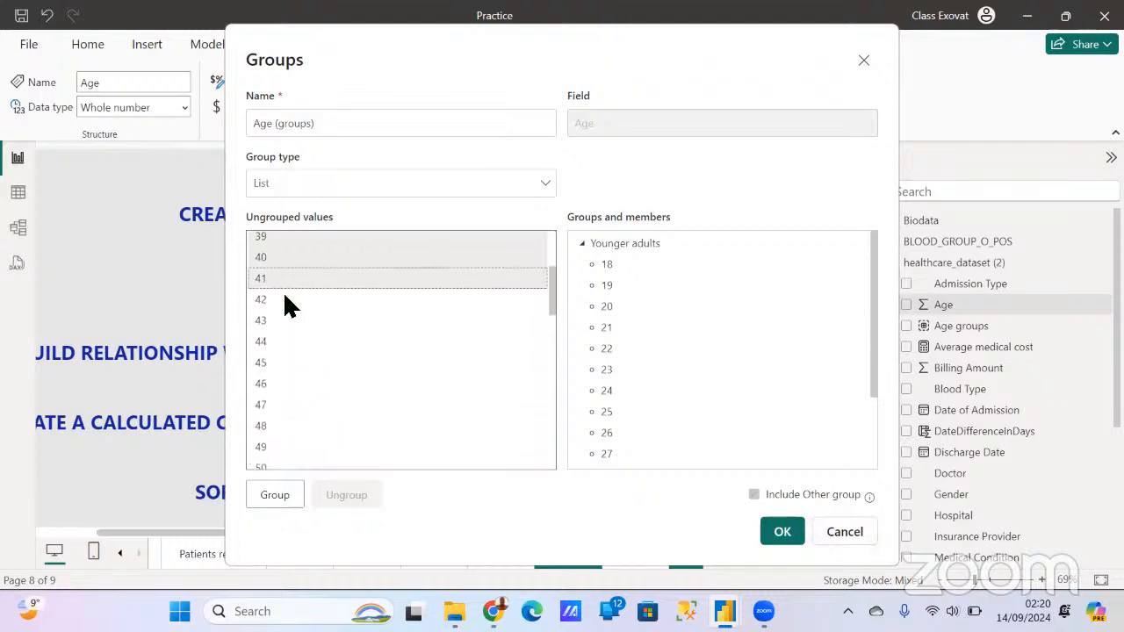
pyautogui.moveTo(284, 297); pyautogui.dragTo(273, 371)
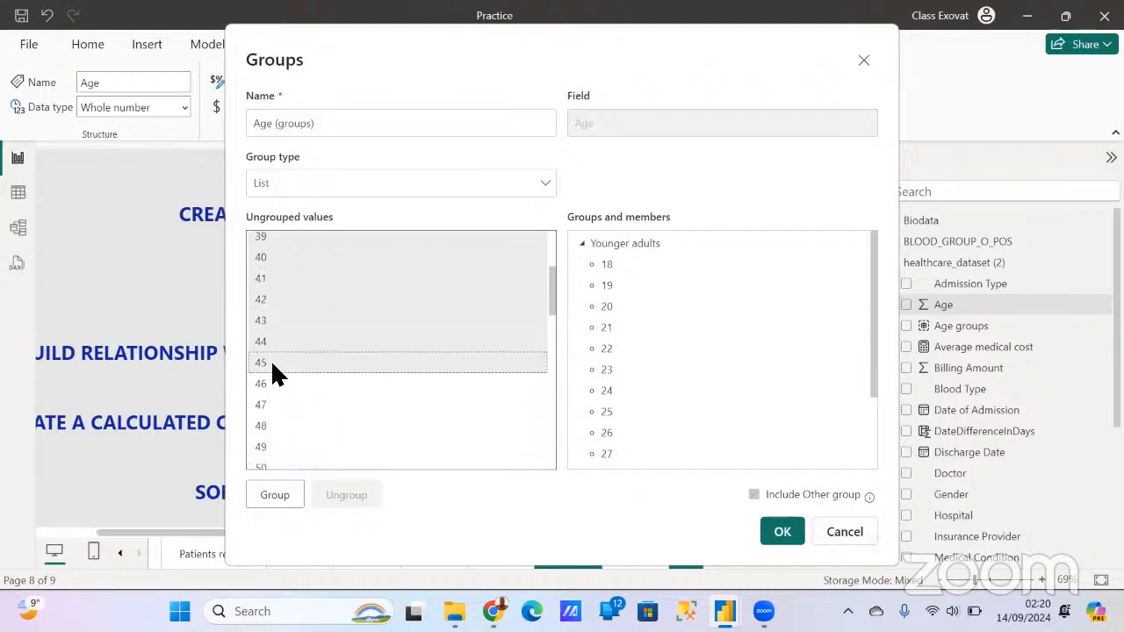
pyautogui.click(279, 497)
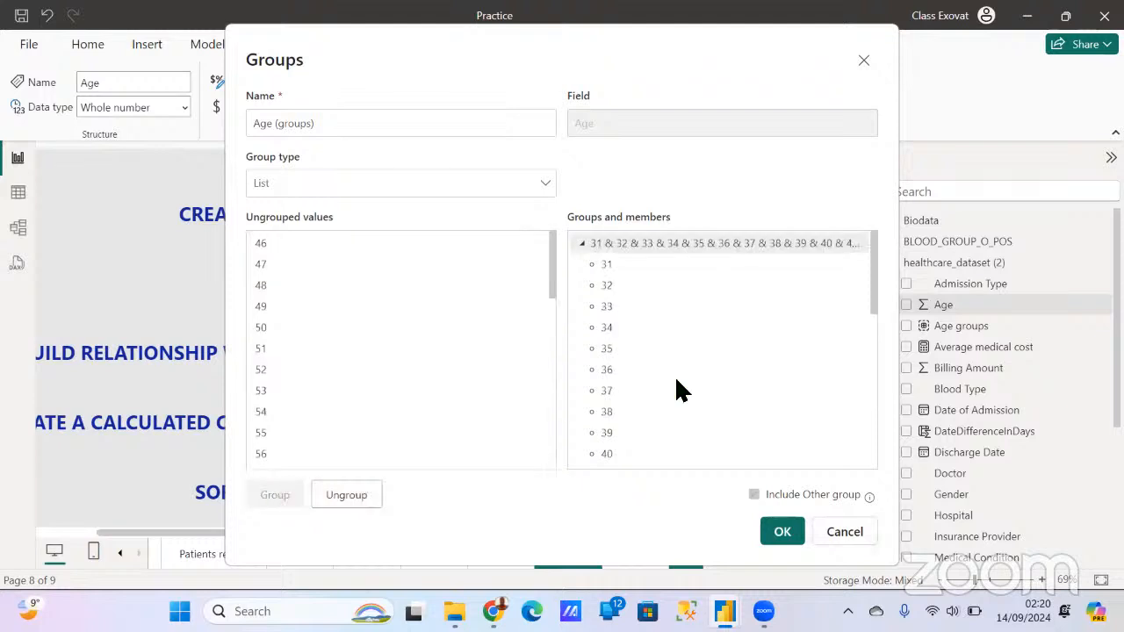
# Rename the group containing ages 31 to 45 as "Adults"
pyautogui.doubleClick(718, 243)
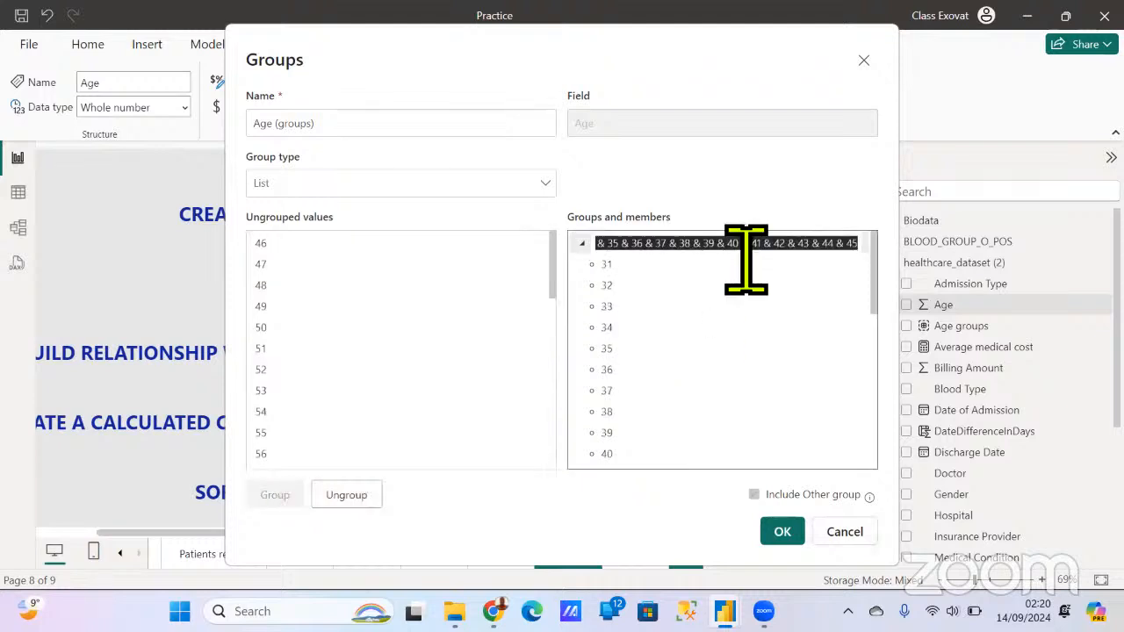
pyautogui.write('Adul')
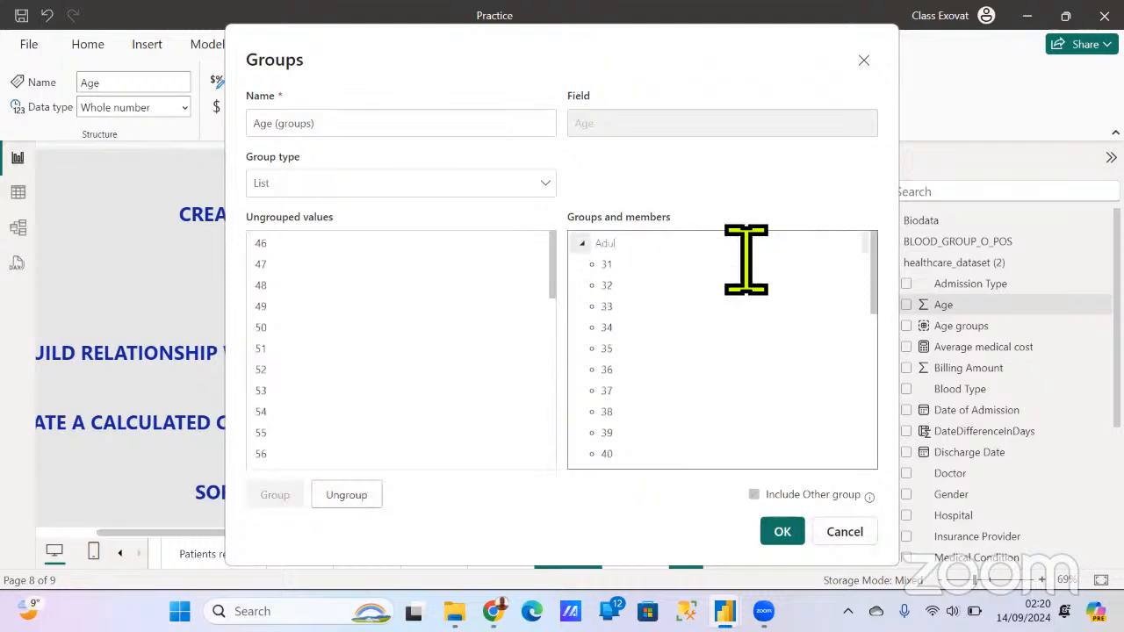
pyautogui.write('ts')
pyautogui.press('Return')
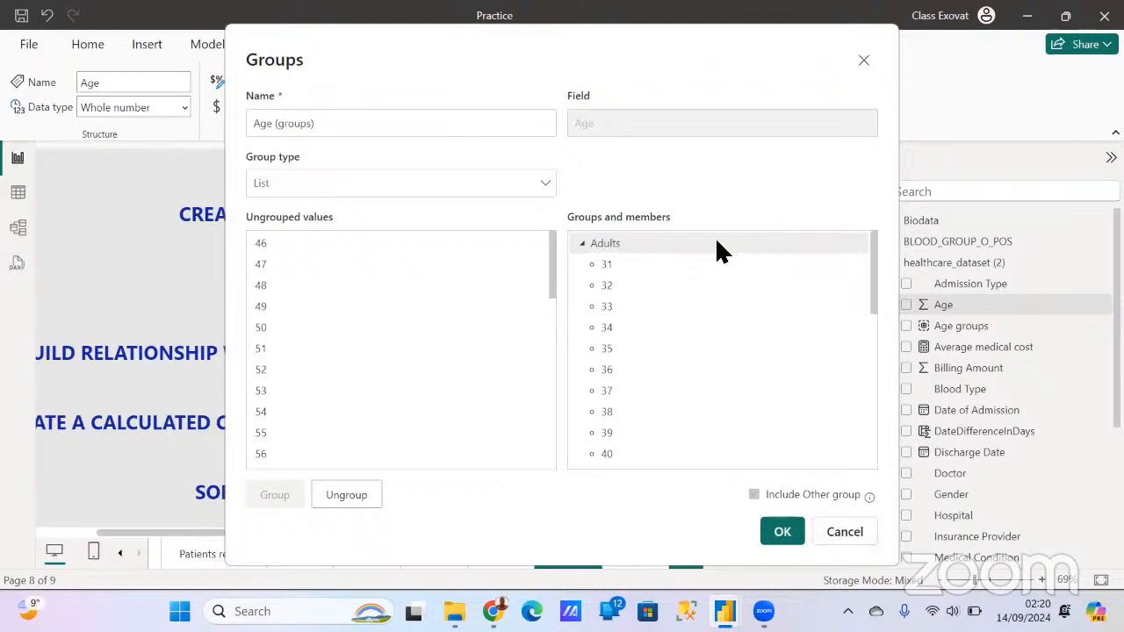
# Combine the ungrouped ages 46 through 60 into a third group
pyautogui.click(266, 245)
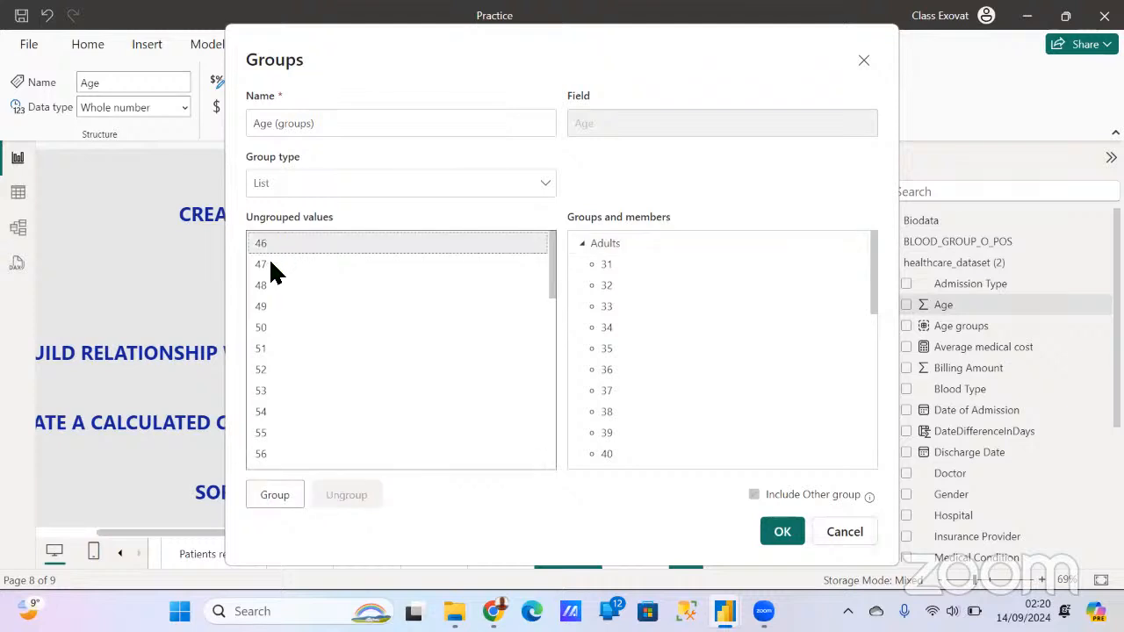
pyautogui.keyDown('ctrl'); pyautogui.click(269, 257); pyautogui.keyUp('ctrl')
pyautogui.keyDown('ctrl'); pyautogui.click(268, 286); pyautogui.keyUp('ctrl')
pyautogui.keyDown('ctrl'); pyautogui.click(266, 305); pyautogui.keyUp('ctrl')
pyautogui.keyDown('ctrl'); pyautogui.click(268, 327); pyautogui.keyUp('ctrl')
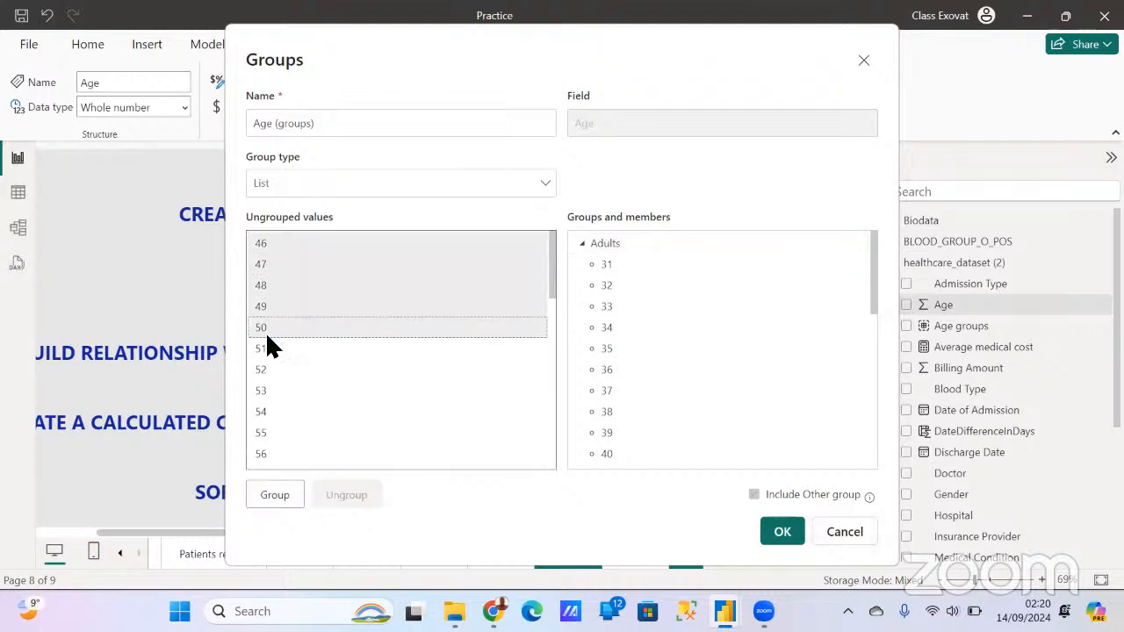
pyautogui.keyDown('ctrl'); pyautogui.click(269, 348); pyautogui.keyUp('ctrl')
pyautogui.keyDown('ctrl'); pyautogui.click(266, 376); pyautogui.keyUp('ctrl')
pyautogui.keyDown('ctrl'); pyautogui.click(267, 392); pyautogui.keyUp('ctrl')
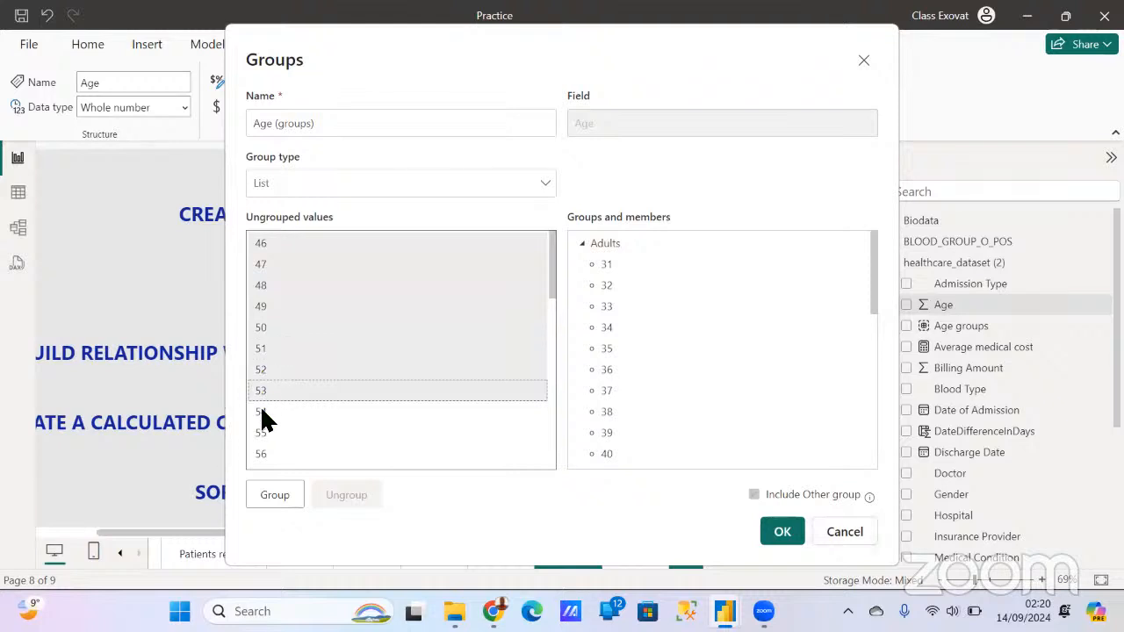
pyautogui.keyDown('ctrl'); pyautogui.click(263, 413); pyautogui.keyUp('ctrl')
pyautogui.keyDown('ctrl'); pyautogui.click(261, 437); pyautogui.keyUp('ctrl')
pyautogui.keyDown('ctrl'); pyautogui.click(264, 455); pyautogui.keyUp('ctrl')
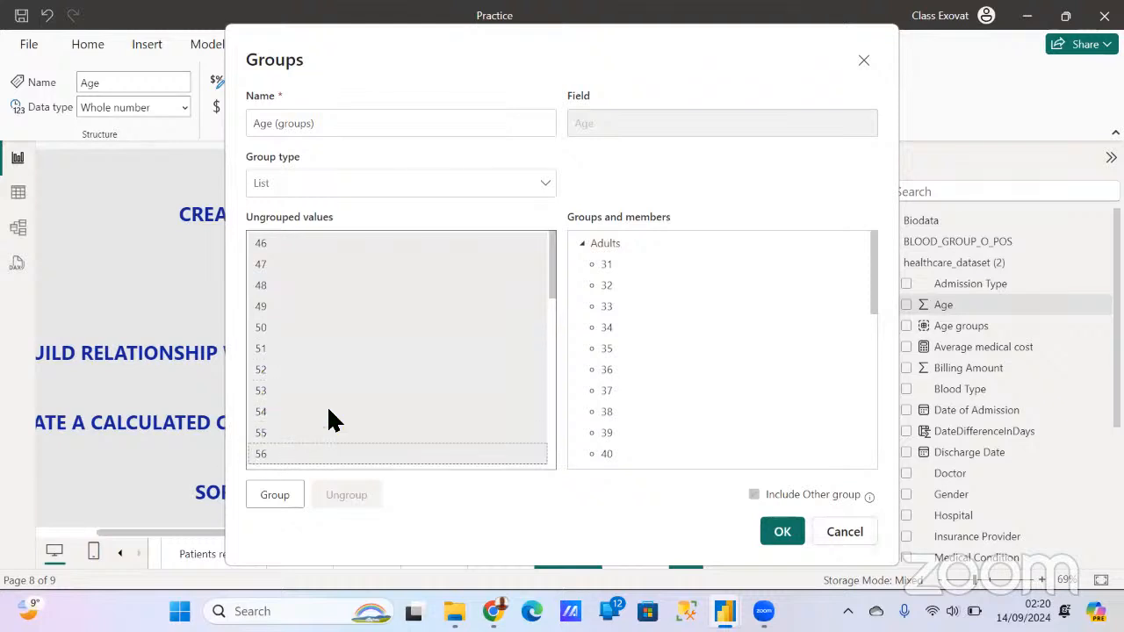
pyautogui.scroll(-2, 339, 404)
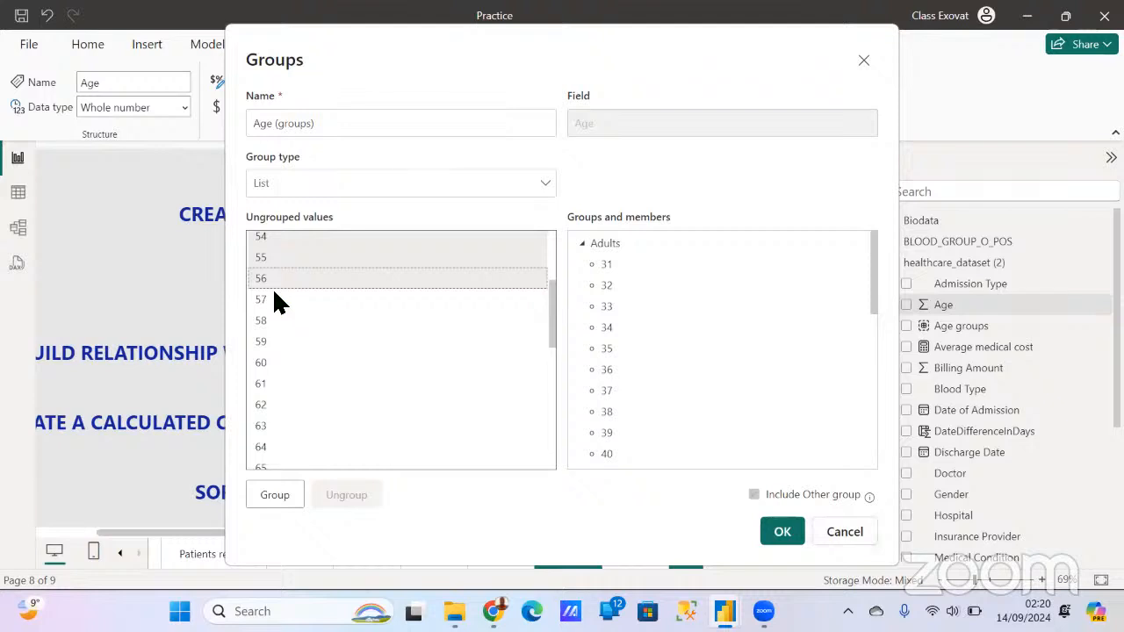
pyautogui.keyDown('ctrl'); pyautogui.click(272, 299); pyautogui.keyUp('ctrl')
pyautogui.keyDown('ctrl'); pyautogui.click(268, 319); pyautogui.keyUp('ctrl')
pyautogui.keyDown('ctrl'); pyautogui.click(267, 341); pyautogui.keyUp('ctrl')
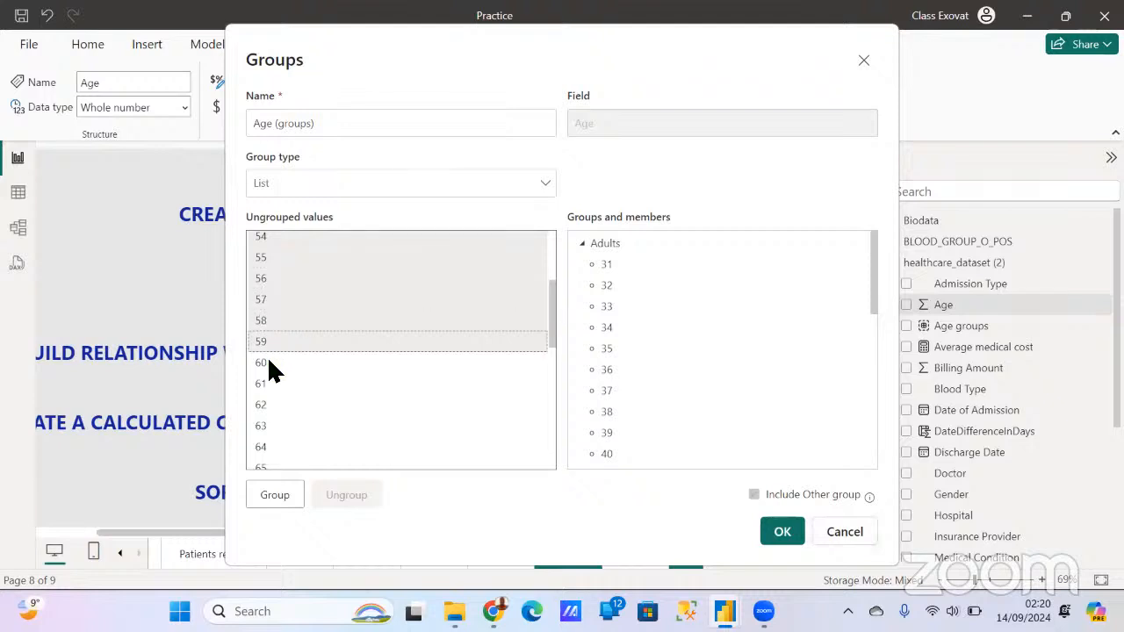
pyautogui.keyDown('ctrl'); pyautogui.click(267, 362); pyautogui.keyUp('ctrl')
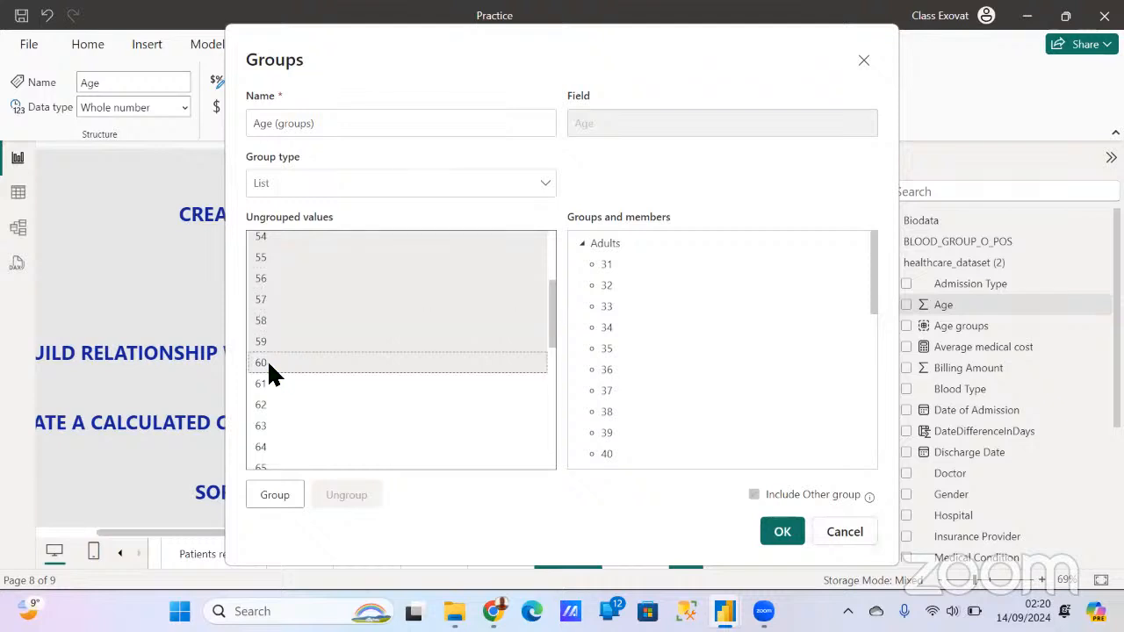
pyautogui.click(278, 499)
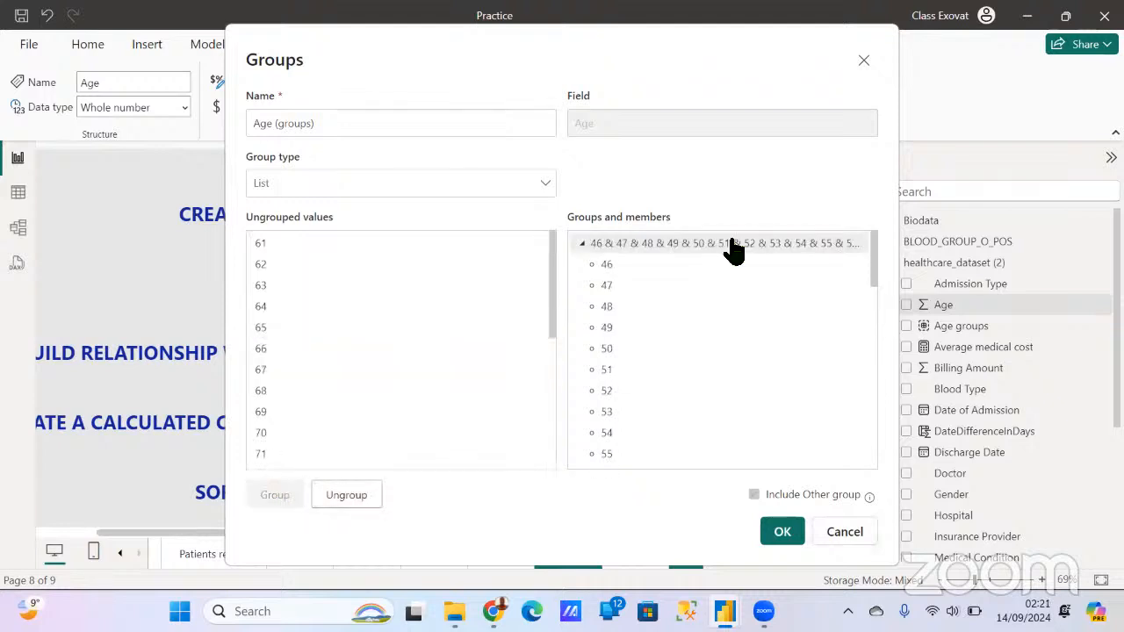
# Rename the group containing ages 46 to 60 as "Older adults"
pyautogui.doubleClick(733, 245)
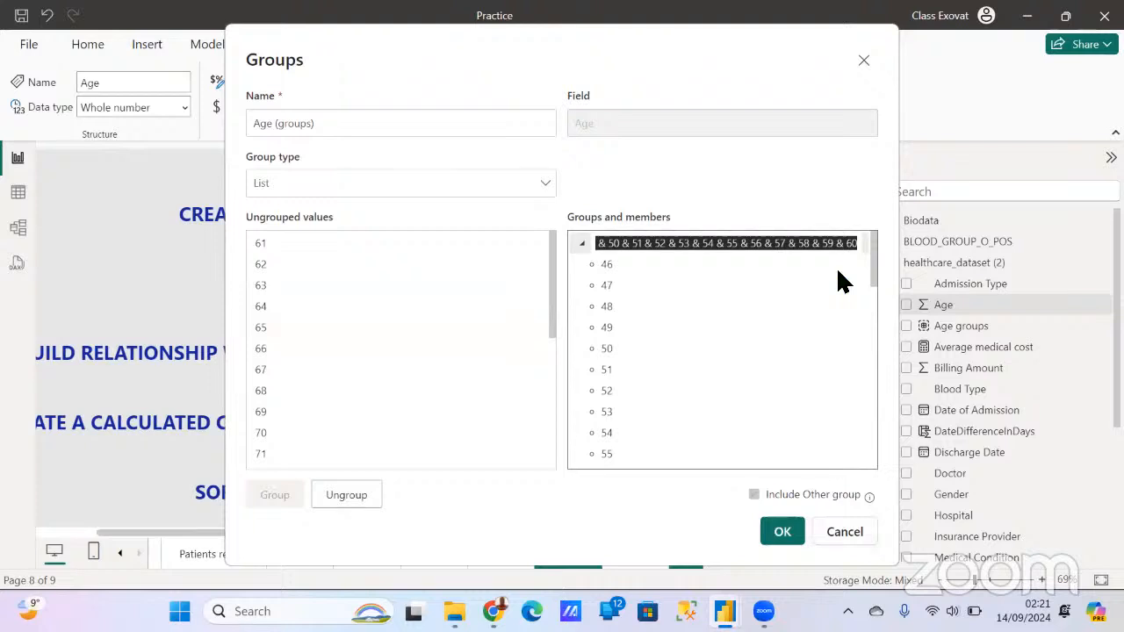
pyautogui.write('Olde')
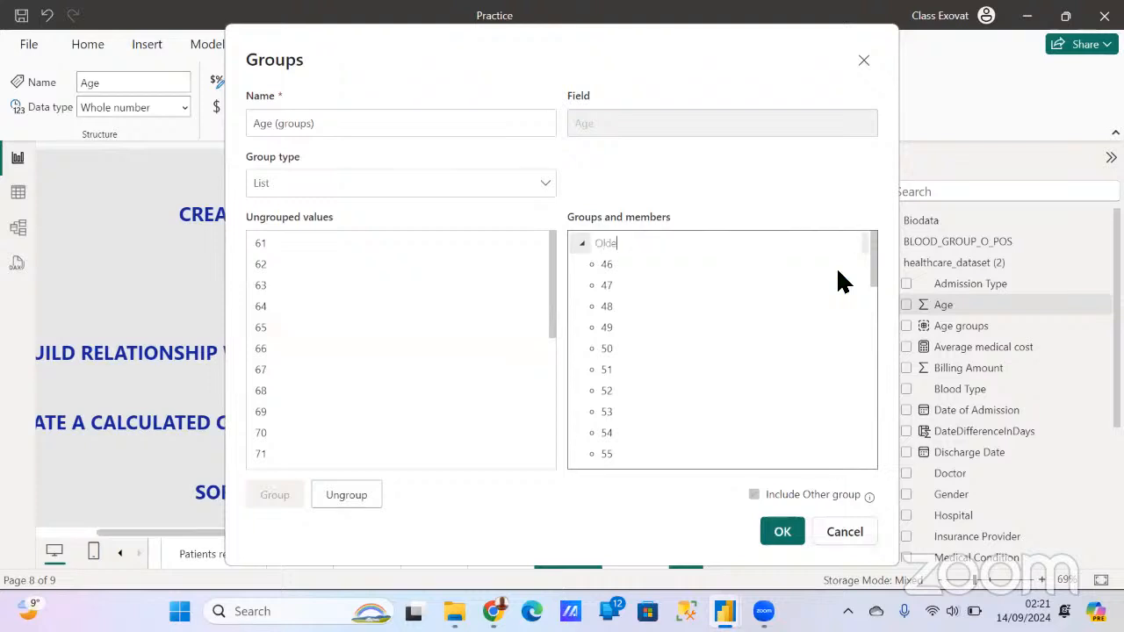
pyautogui.write('r adults')
pyautogui.scroll(3, 838, 281)
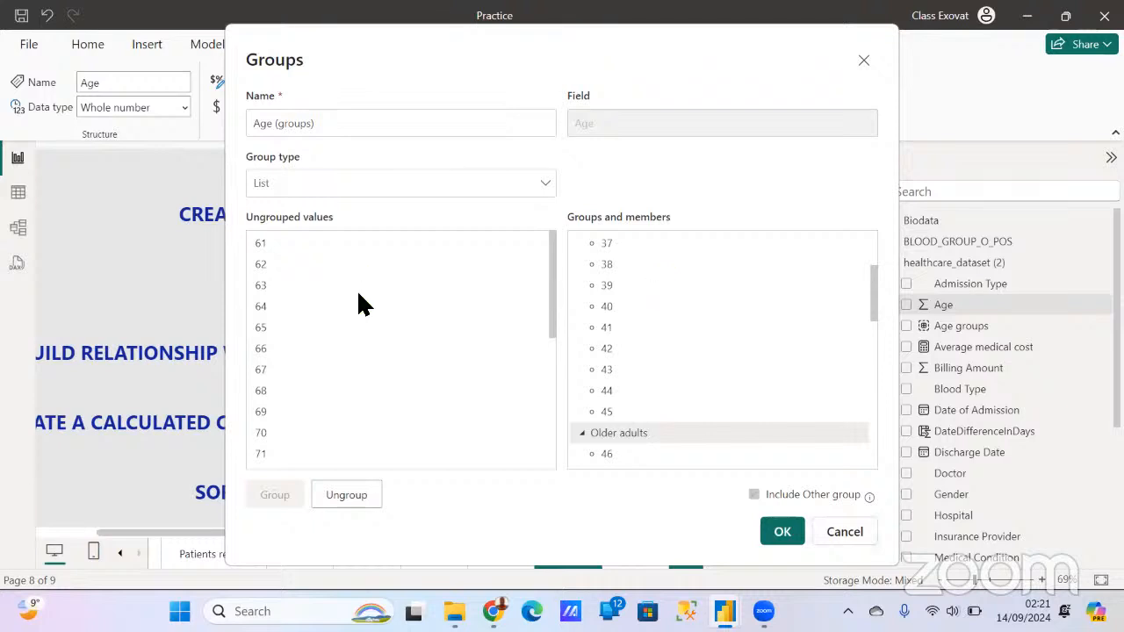
pyautogui.click(263, 243)
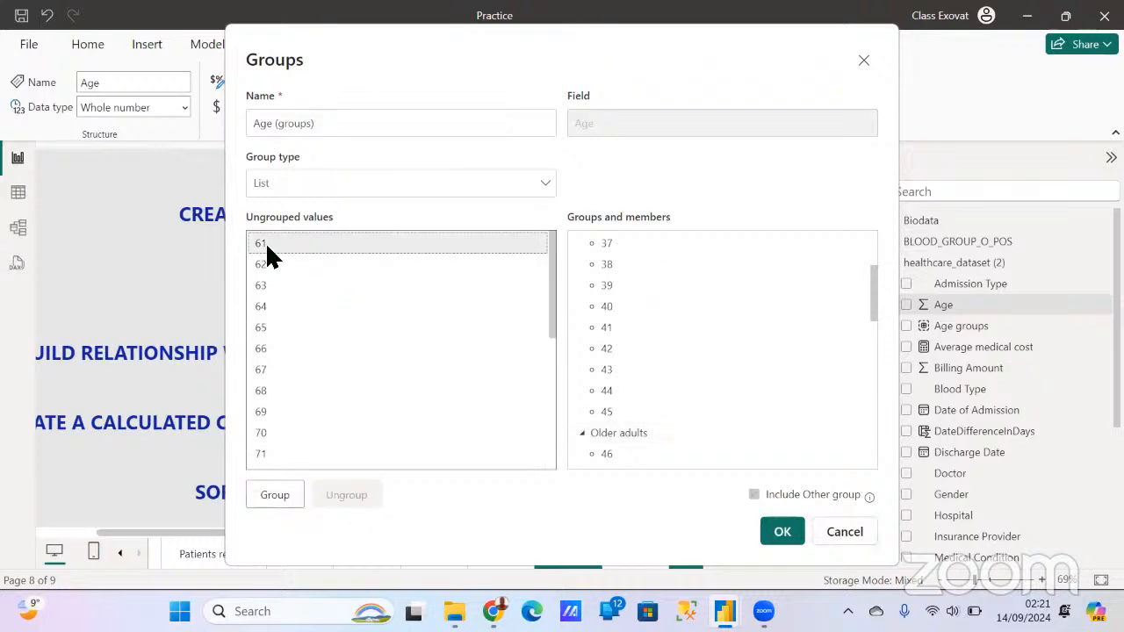
pyautogui.moveTo(308, 261); pyautogui.dragTo(310, 405)
pyautogui.scroll(-3, 307, 404)
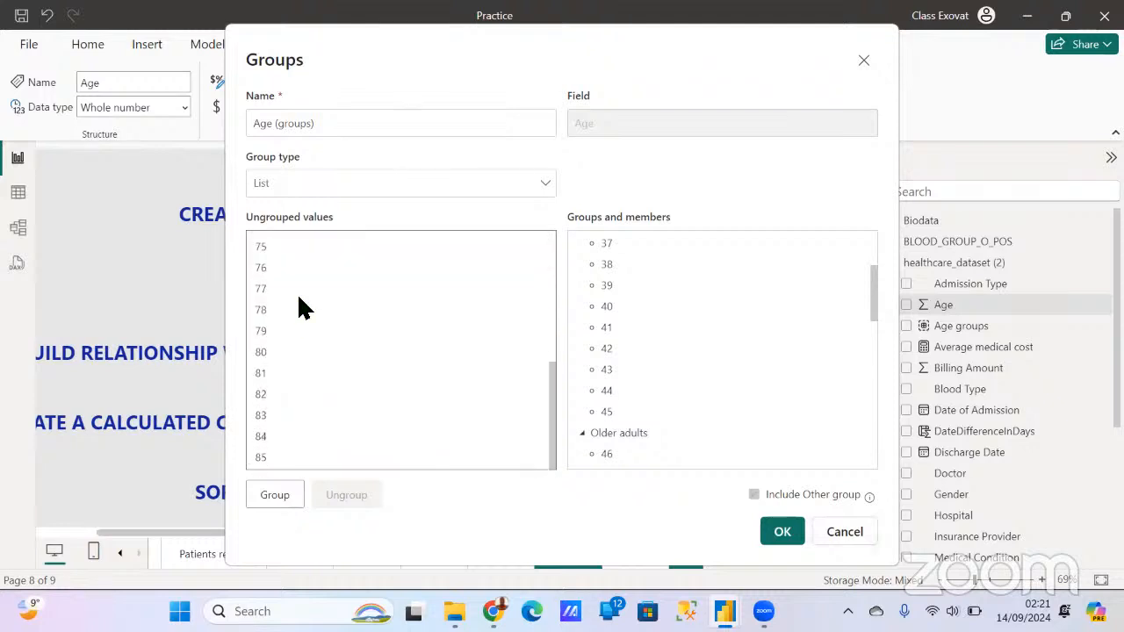
pyautogui.moveTo(290, 261); pyautogui.dragTo(273, 415)
pyautogui.keyDown('ctrl'); pyautogui.click(272, 414); pyautogui.keyUp('ctrl')
pyautogui.click(270, 438)
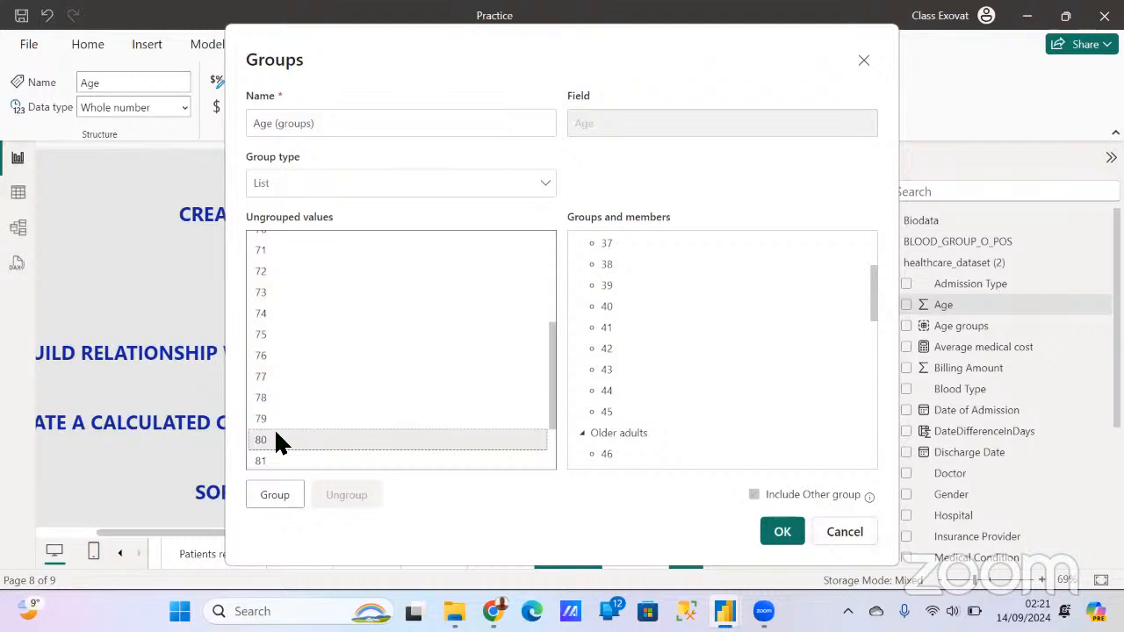
pyautogui.scroll(-1, 294, 436)
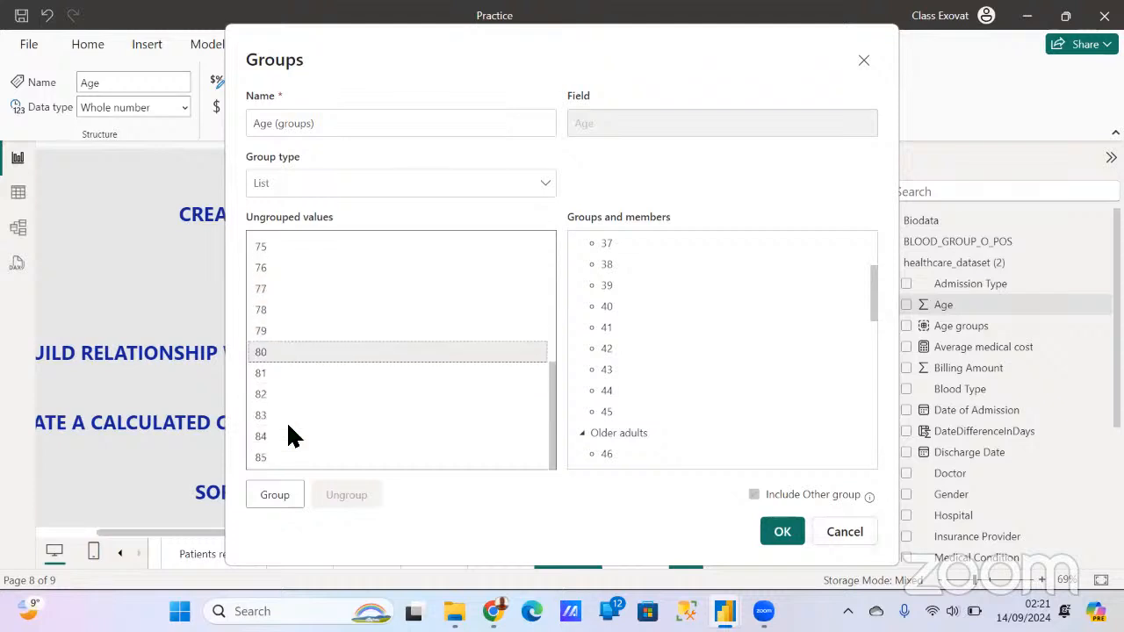
# Combine all remaining ungrouped ages, 61 through 85, into a fourth group
pyautogui.click(271, 458)
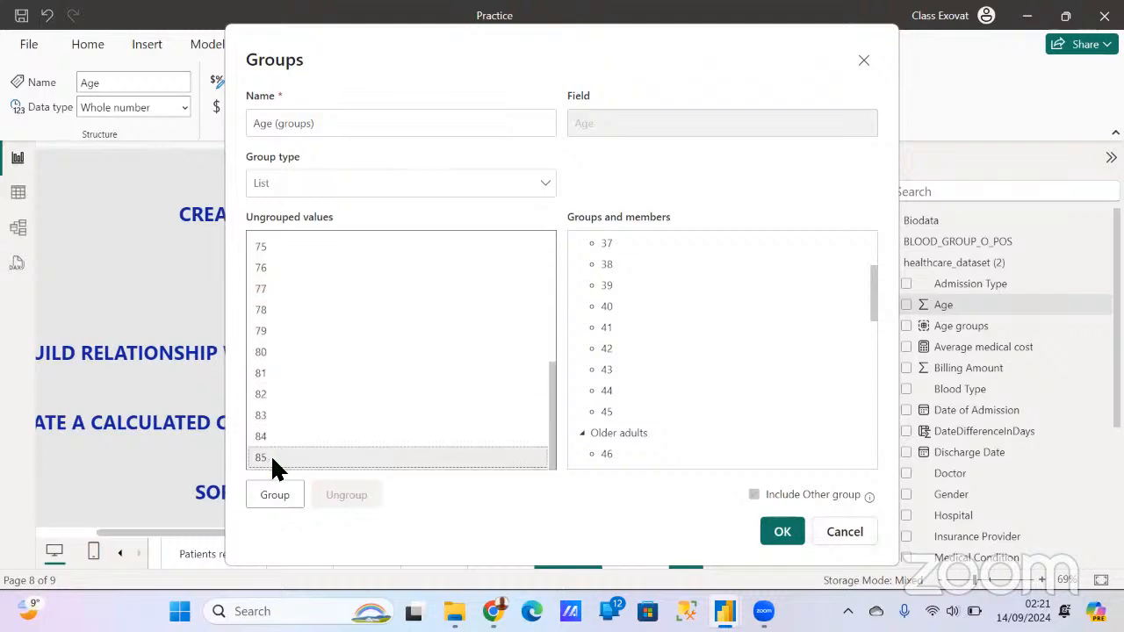
pyautogui.moveTo(279, 444); pyautogui.dragTo(354, 352)
pyautogui.moveTo(371, 252); pyautogui.dragTo(423, 281)
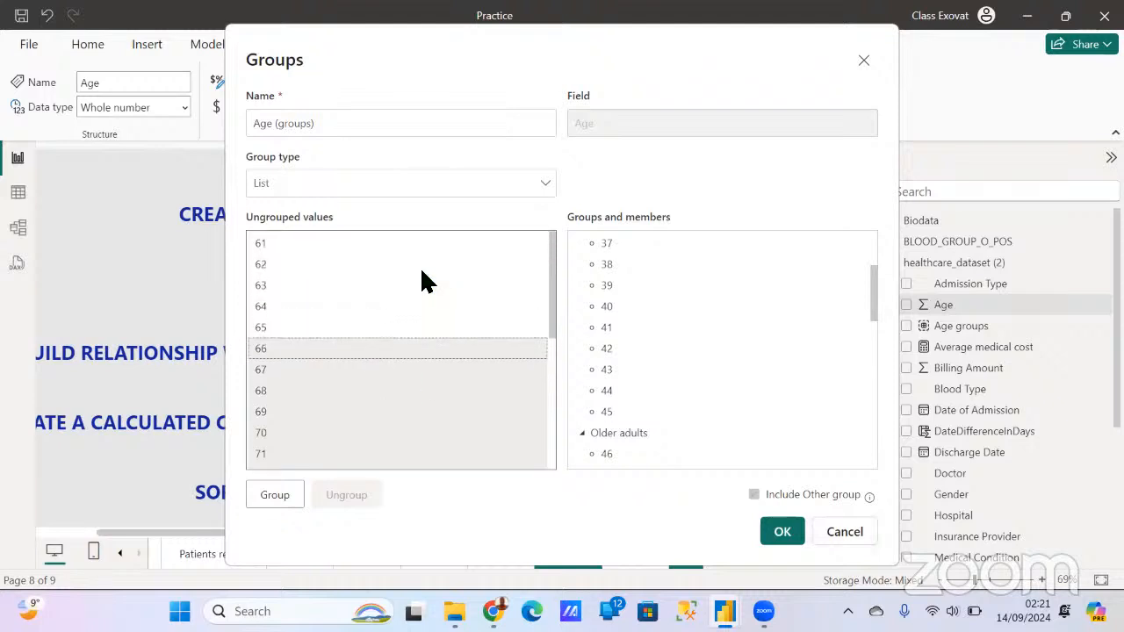
pyautogui.moveTo(314, 243); pyautogui.dragTo(313, 243)
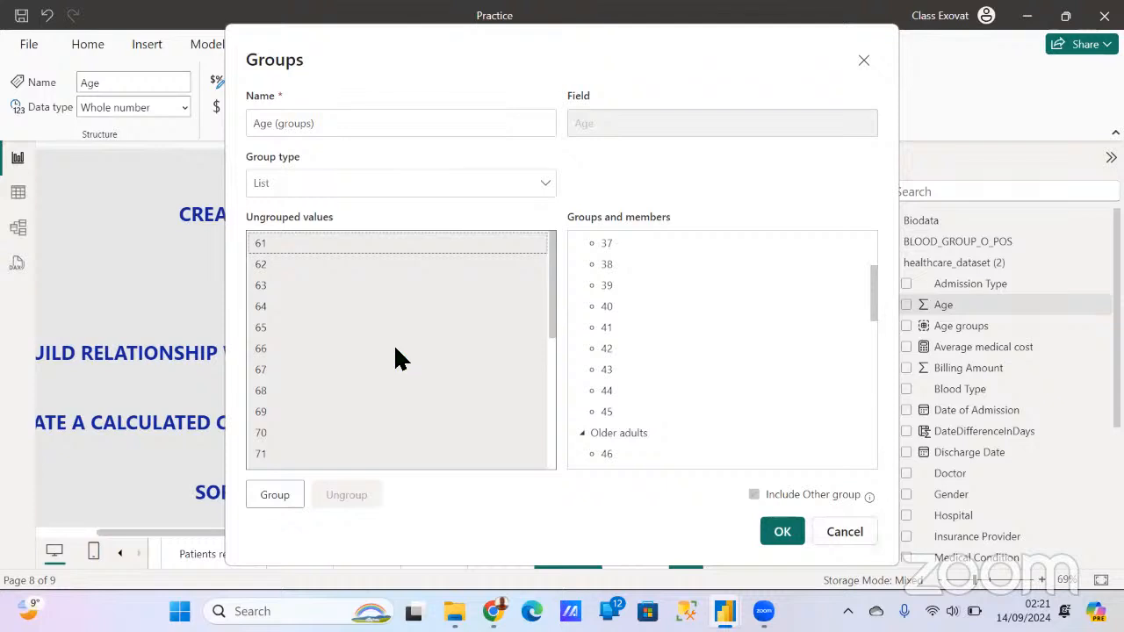
pyautogui.click(274, 497)
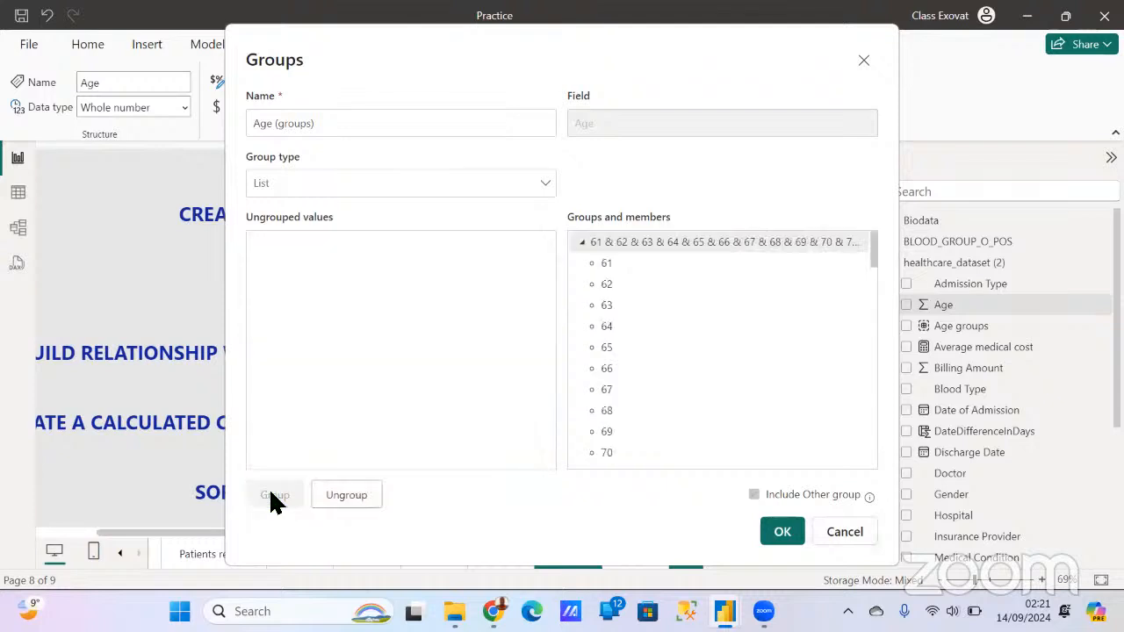
# Rename the group containing ages 61 to 85 as "Elderly"
pyautogui.doubleClick(737, 245)
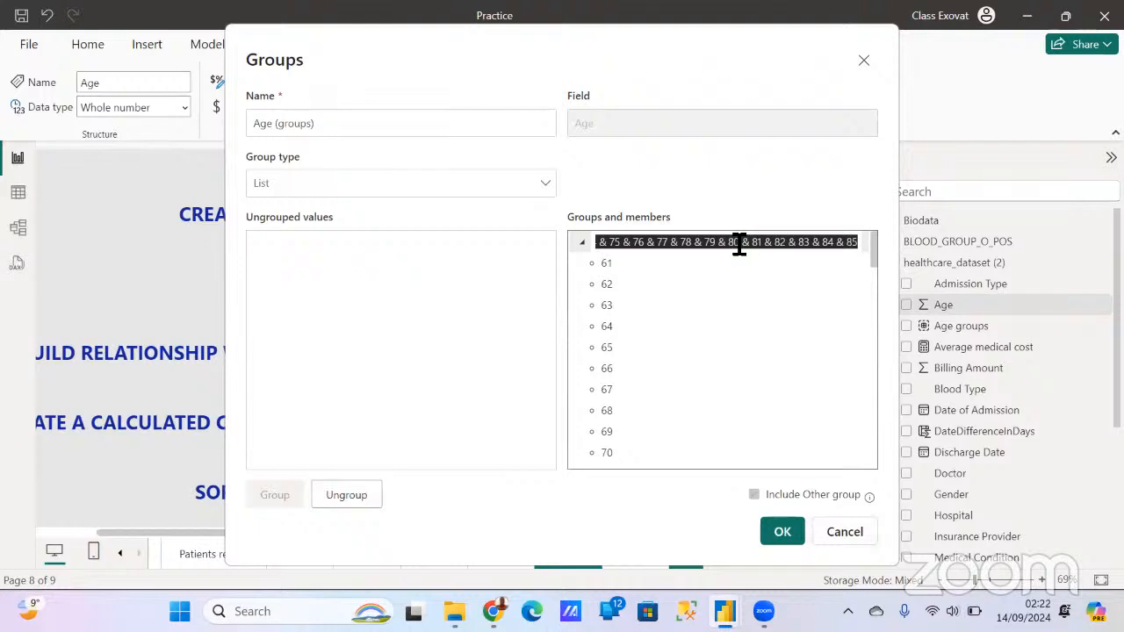
pyautogui.write('Elde')
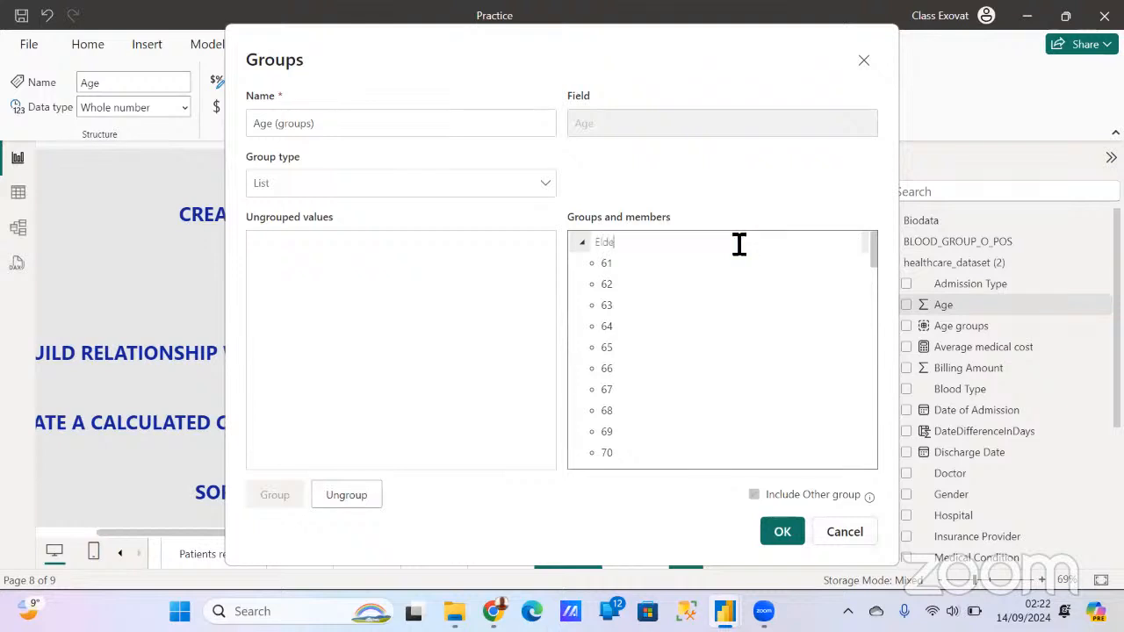
pyautogui.write('rly')
pyautogui.press('Return')
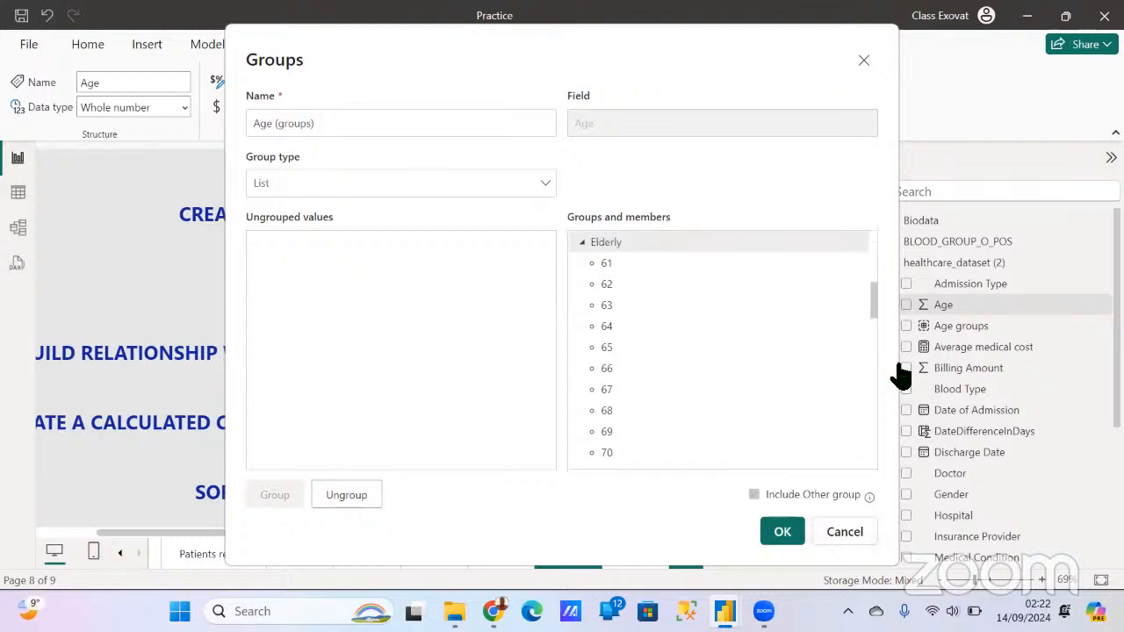
# Name the grouped field "Age classfc" and create it
pyautogui.click(373, 126)
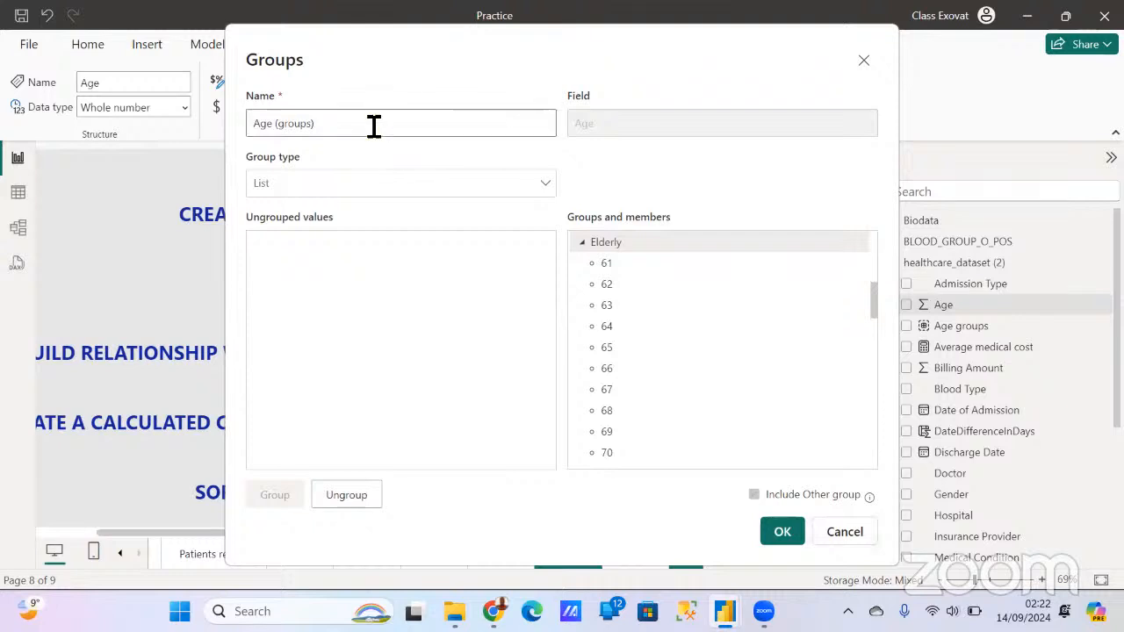
pyautogui.press('BackSpace')
pyautogui.write('classfc')
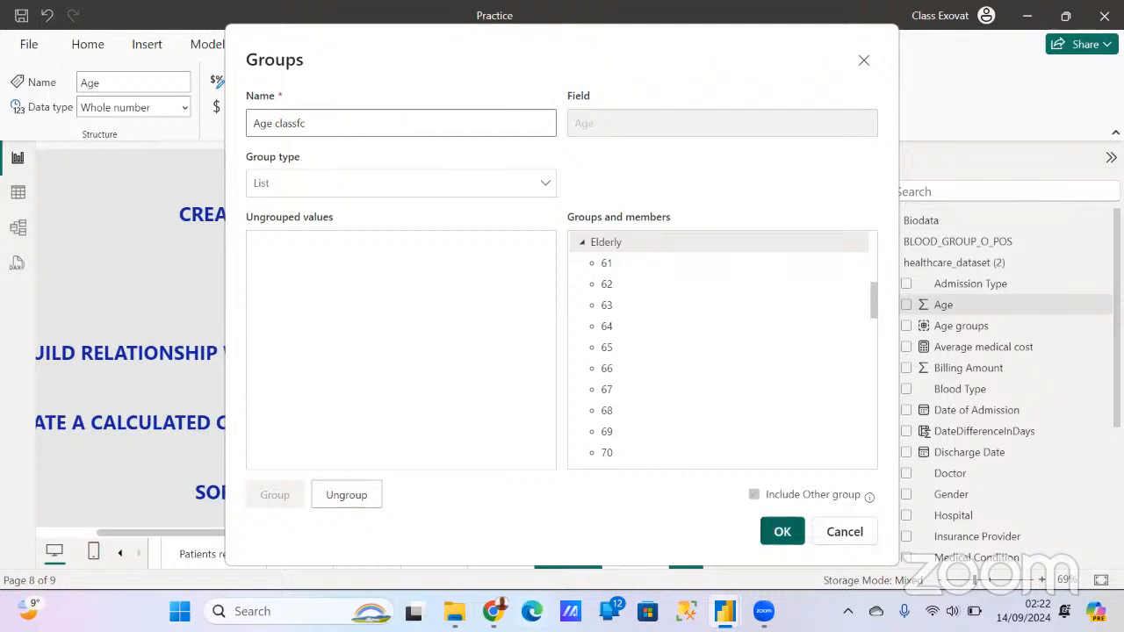
pyautogui.click(778, 532)
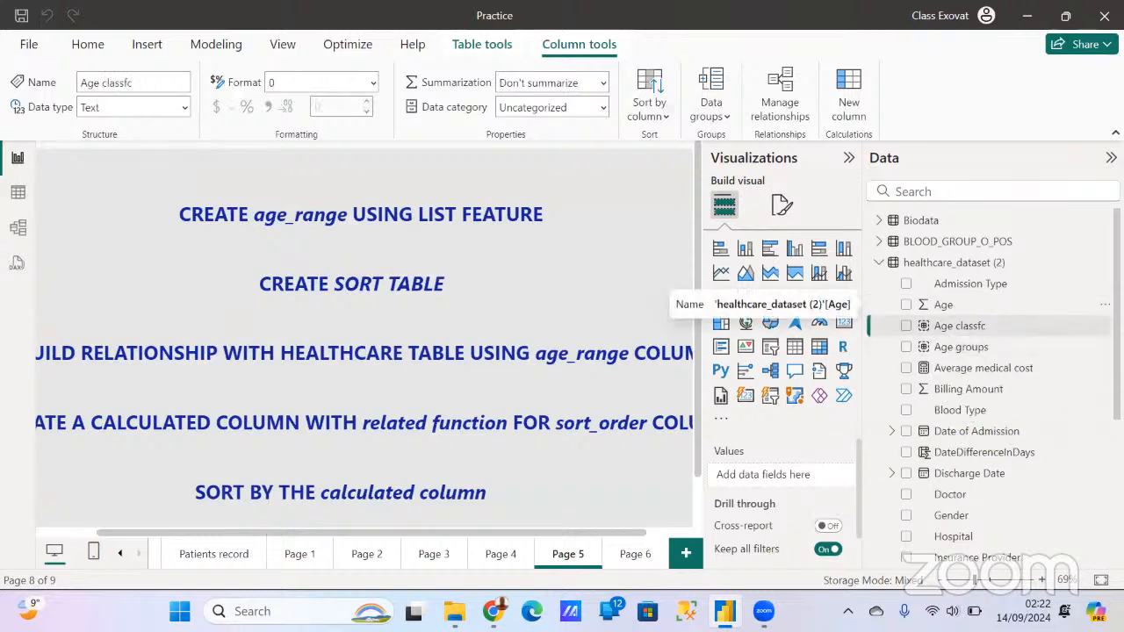
# Open Page 6 and shift the Count of Name by Age groups chart slightly toward the page's upper-left corner
pyautogui.click(635, 553)
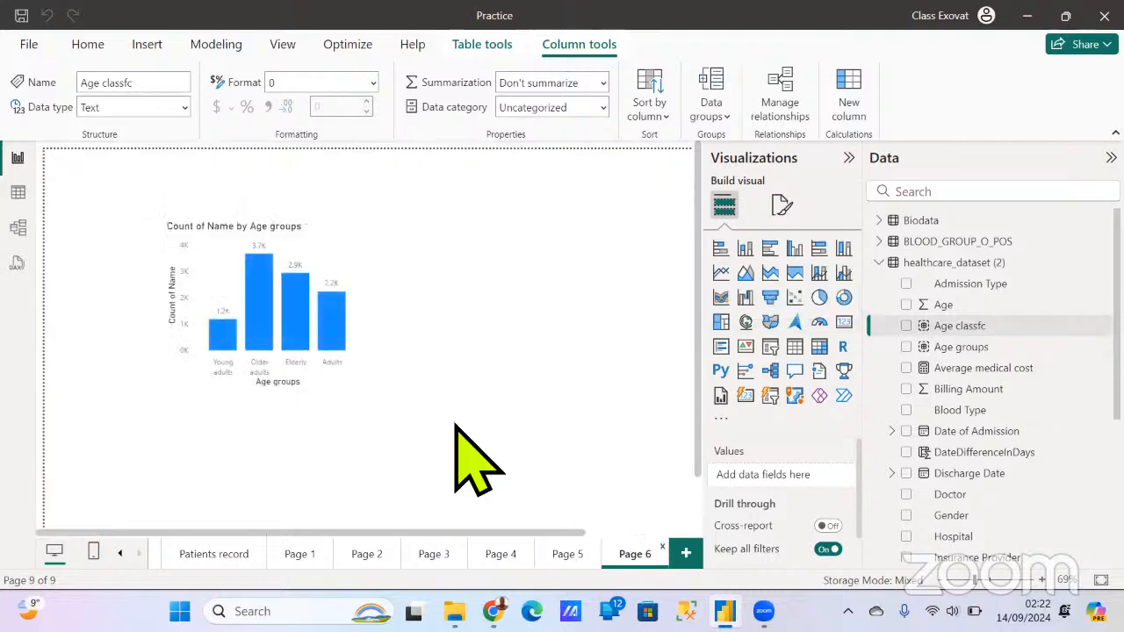
pyautogui.click(360, 294)
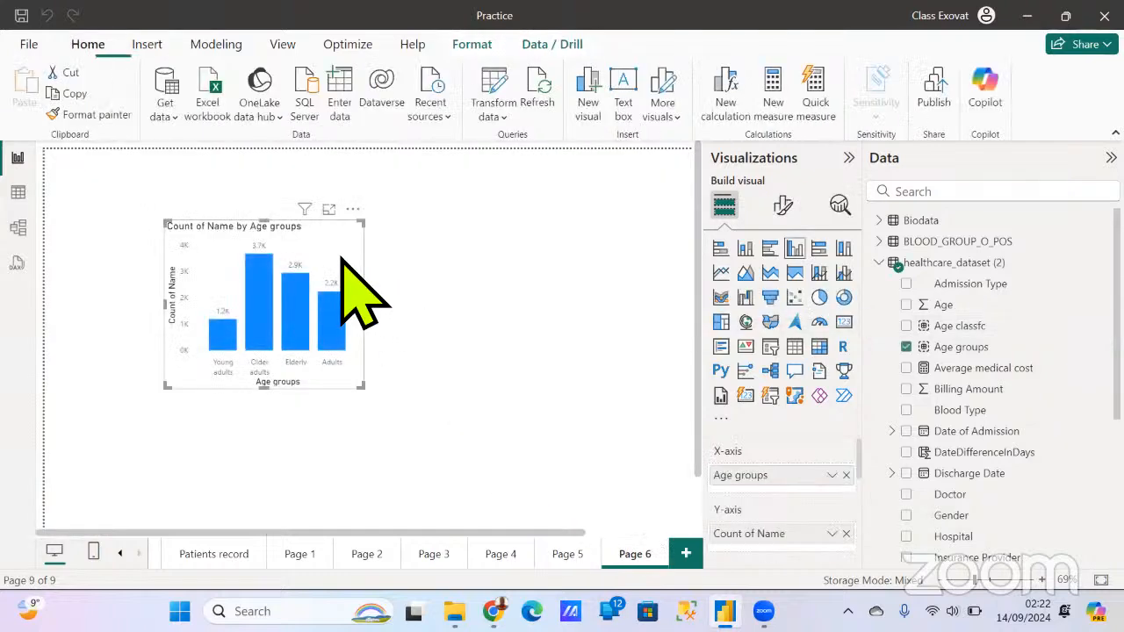
pyautogui.click(378, 289)
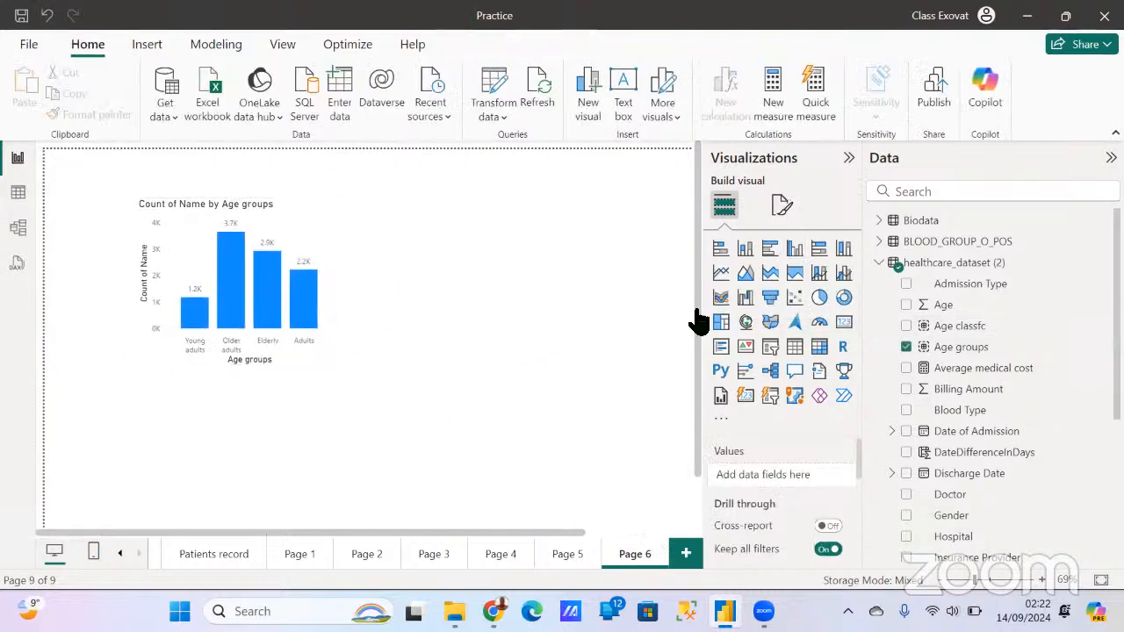
# Add a clustered column chart beside the existing one, with Age classfc on the X-axis and the count of Name on the Y-axis
pyautogui.click(793, 248)
pyautogui.moveTo(278, 469); pyautogui.dragTo(567, 233)
pyautogui.moveTo(979, 326); pyautogui.dragTo(797, 483)
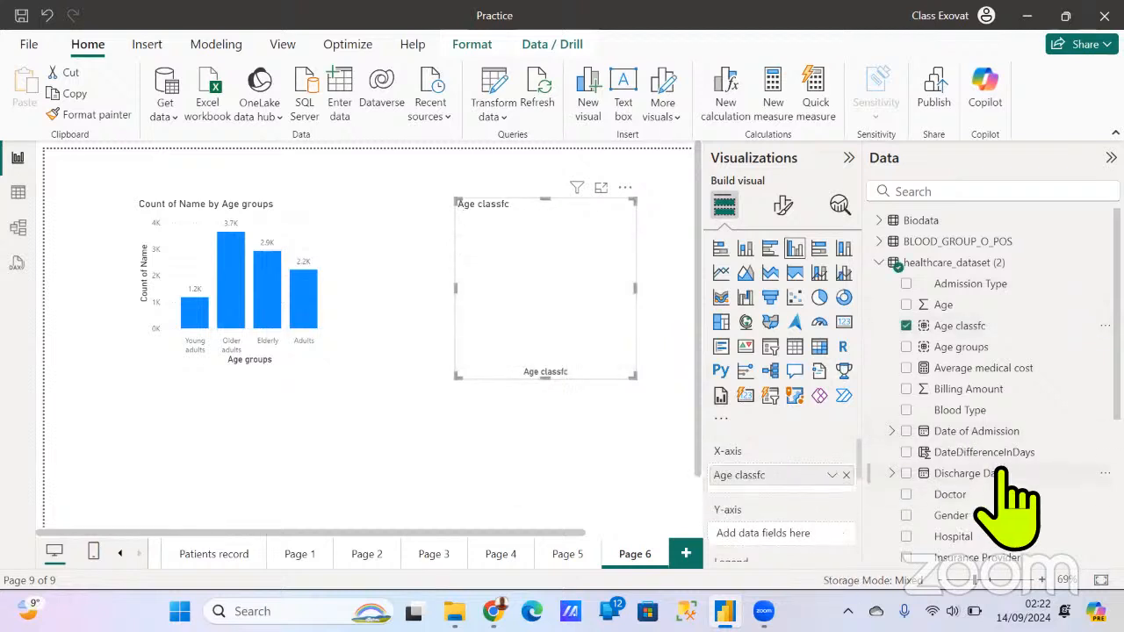
pyautogui.scroll(-2, 1010, 501)
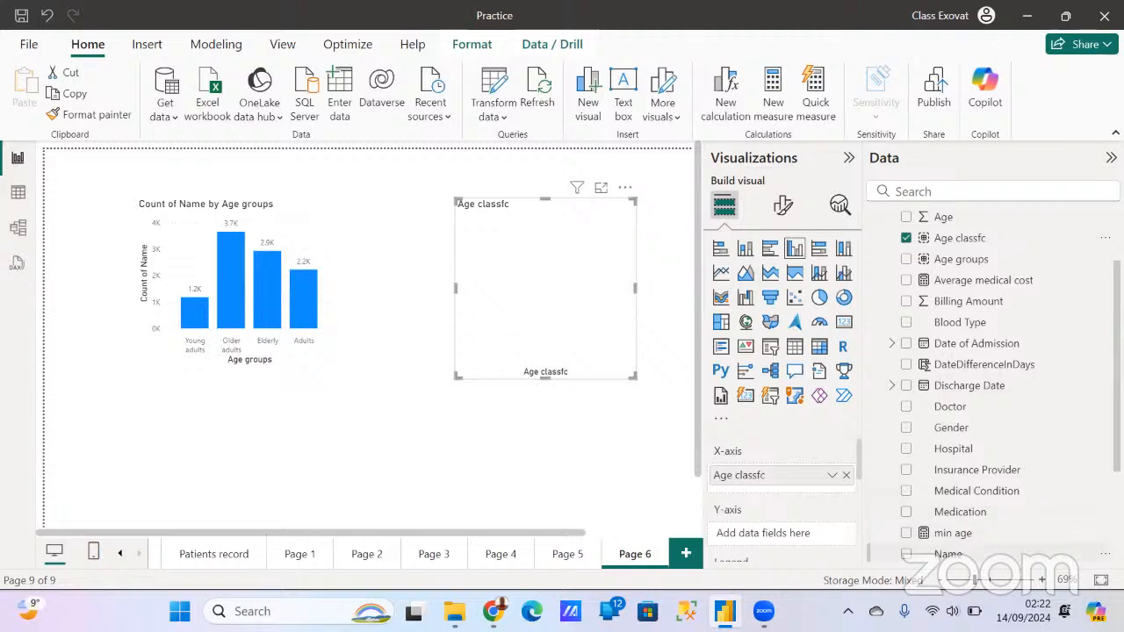
pyautogui.moveTo(949, 555); pyautogui.dragTo(778, 532)
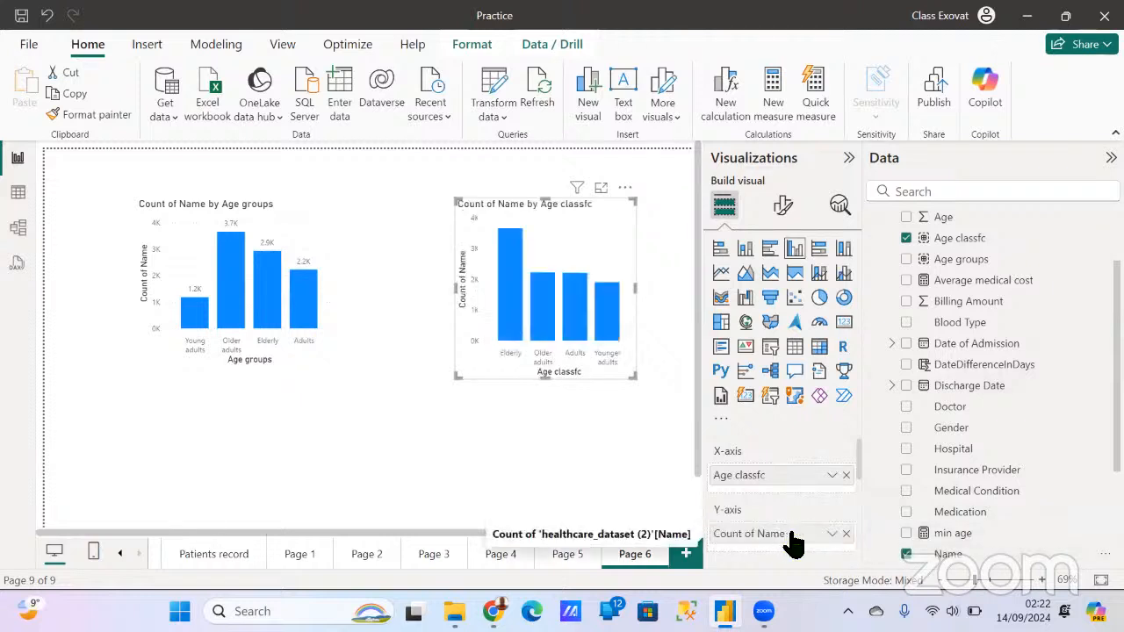
# Turn on data labels for the Age classfc column chart
pyautogui.click(784, 207)
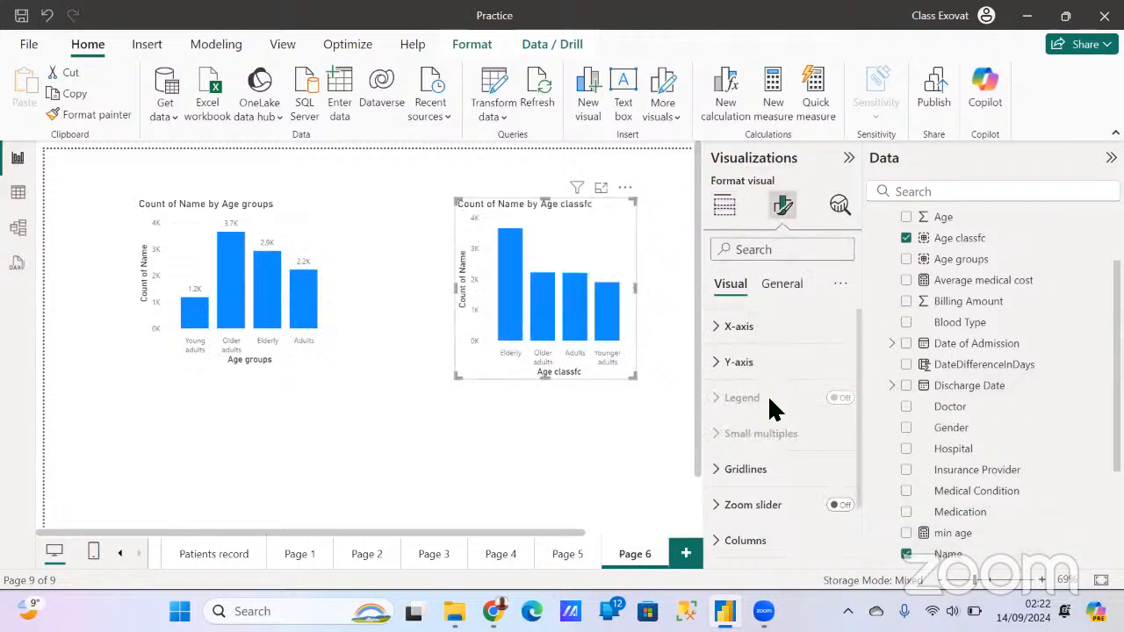
pyautogui.scroll(-2, 782, 456)
pyautogui.click(843, 509)
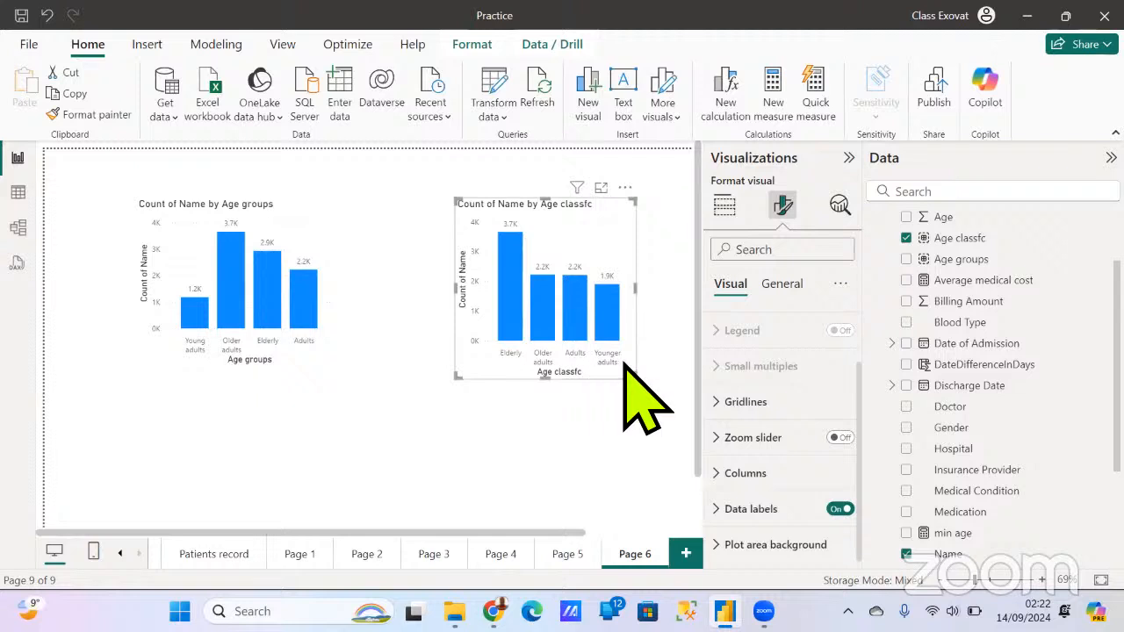
pyautogui.moveTo(581, 281)
# Review the Age groups and other columns of the Patients record table, including a patient's tooltip card, and return to Page 6
pyautogui.click(214, 554)
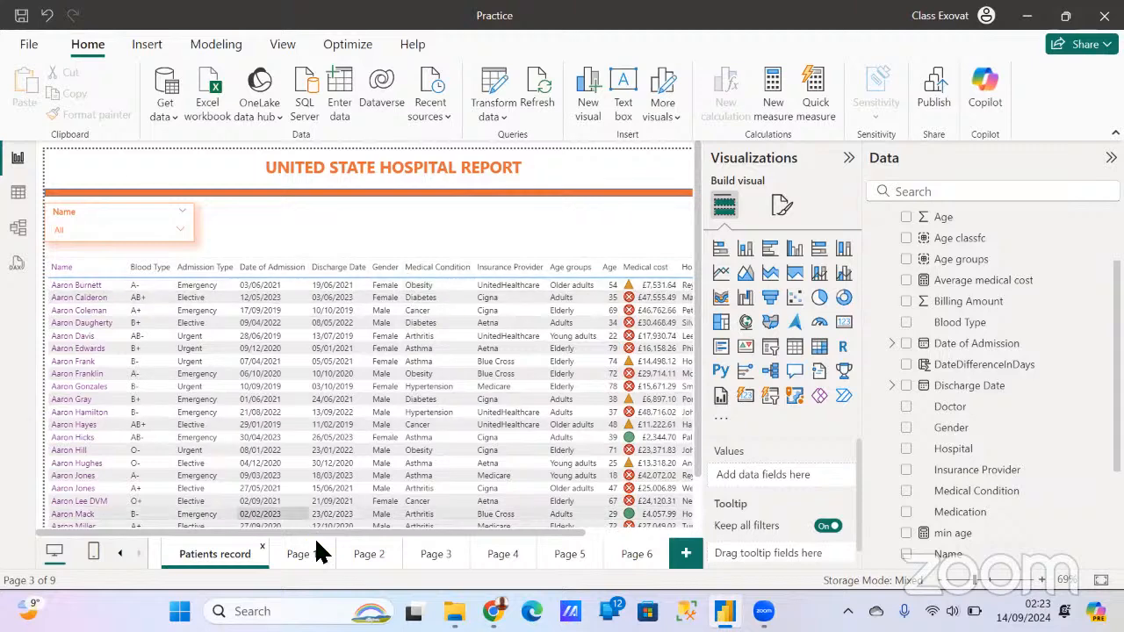
pyautogui.hscroll(2, 402, 412)
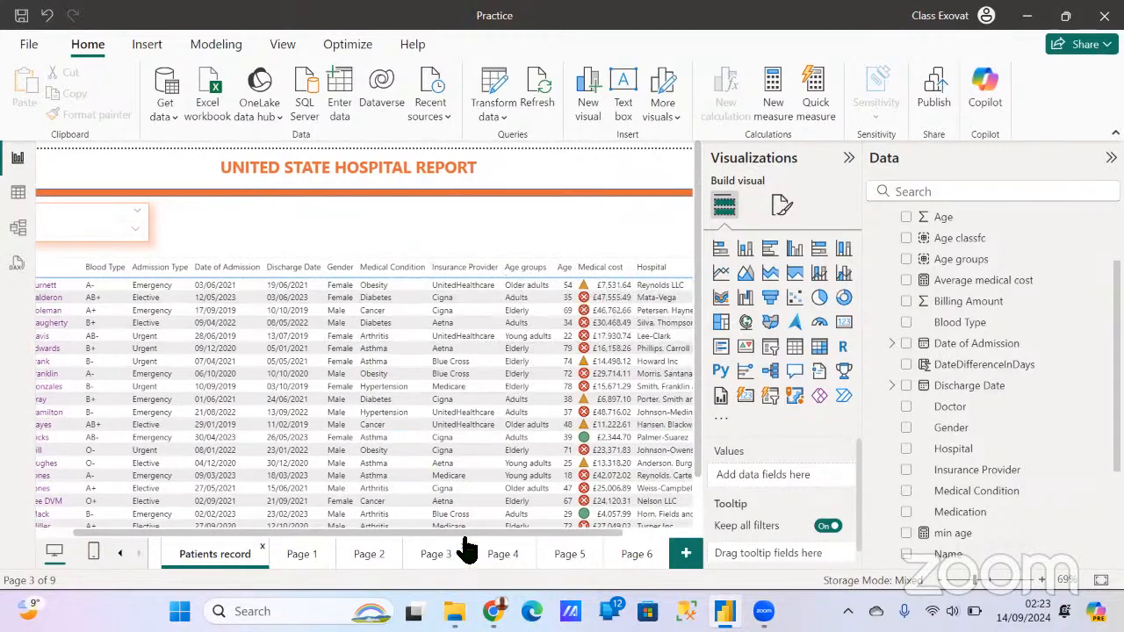
pyautogui.moveTo(466, 529); pyautogui.dragTo(580, 540)
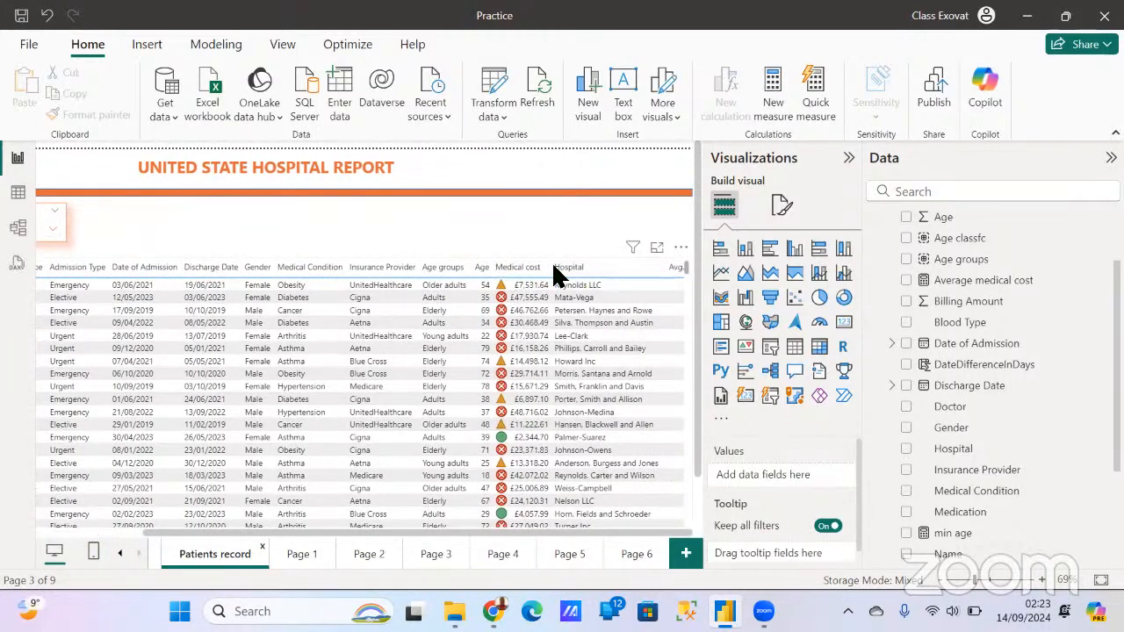
pyautogui.scroll(-2, 625, 389)
pyautogui.scroll(2, 619, 397)
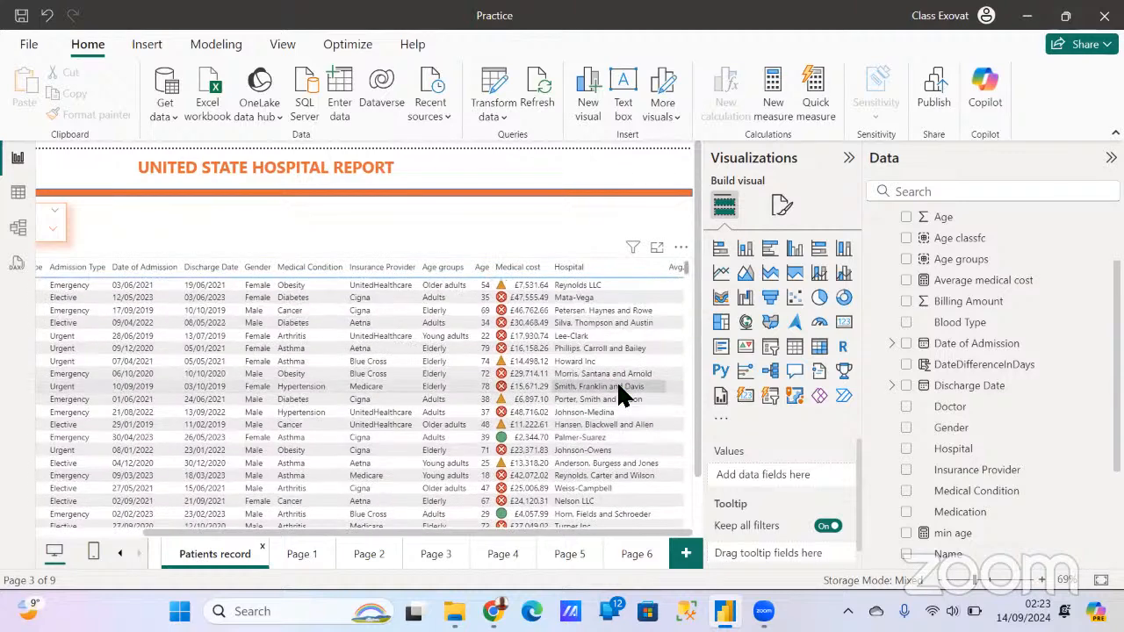
pyautogui.moveTo(622, 393)
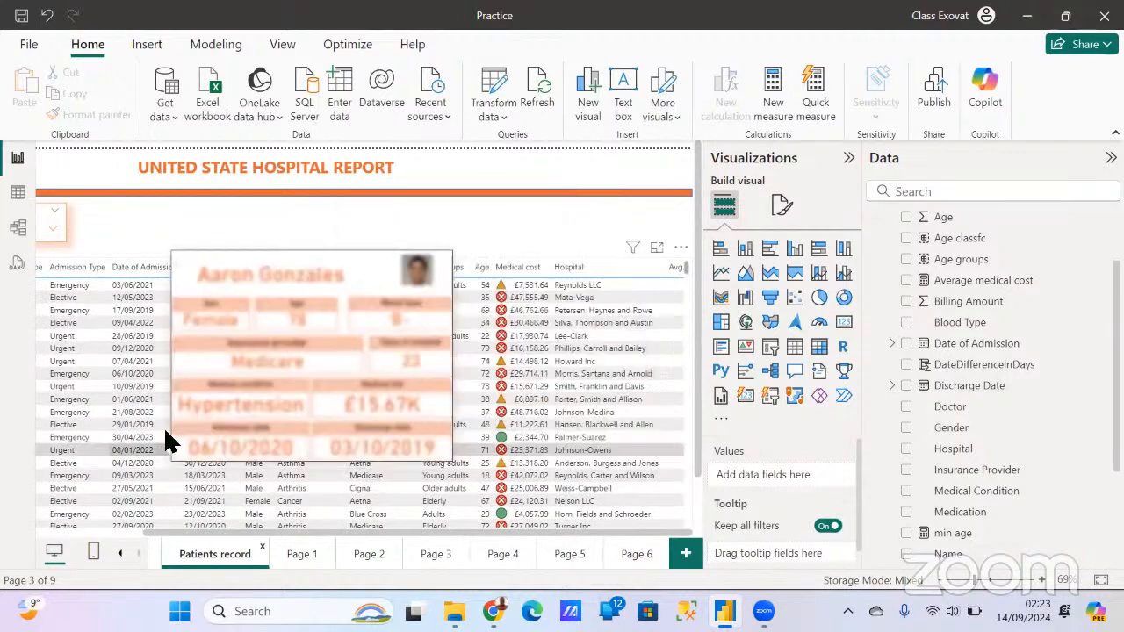
pyautogui.moveTo(164, 430)
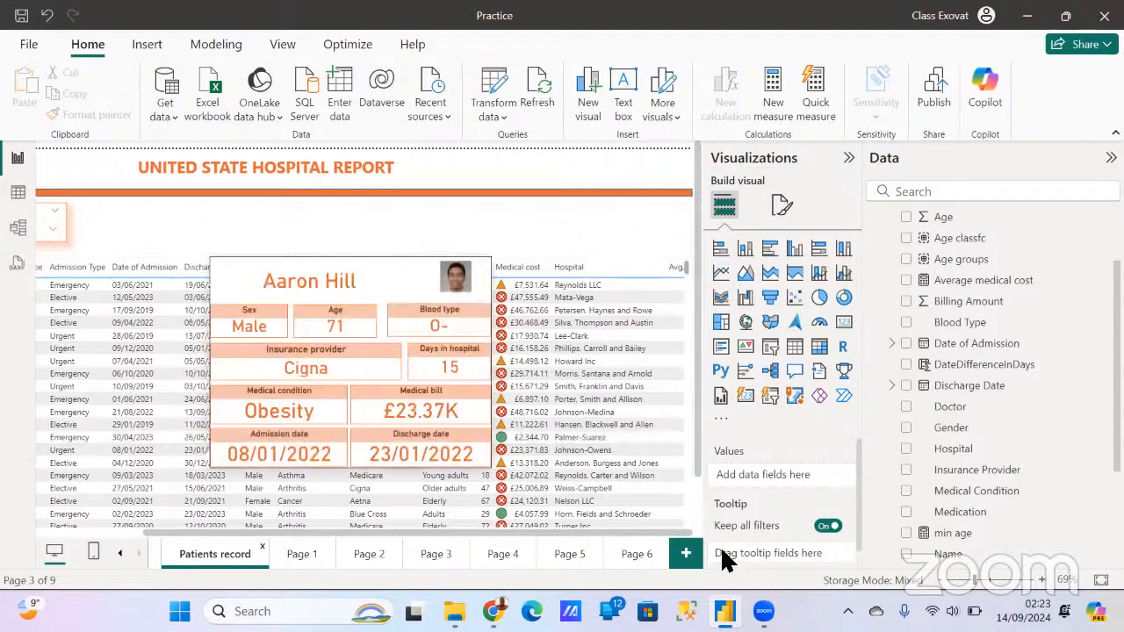
pyautogui.click(637, 554)
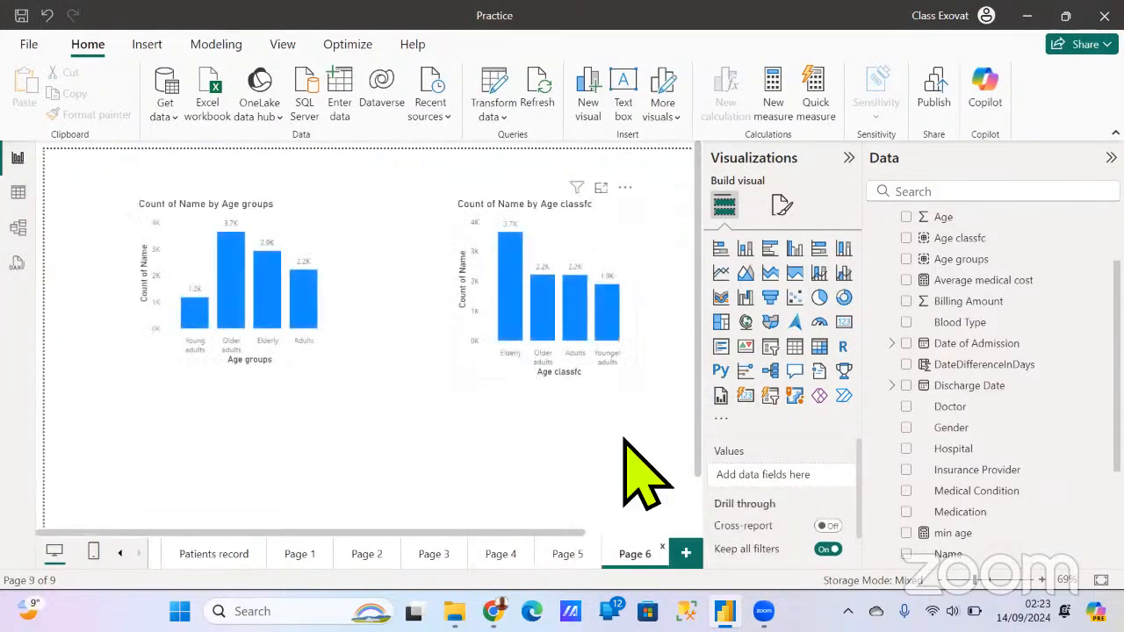
pyautogui.click(244, 557)
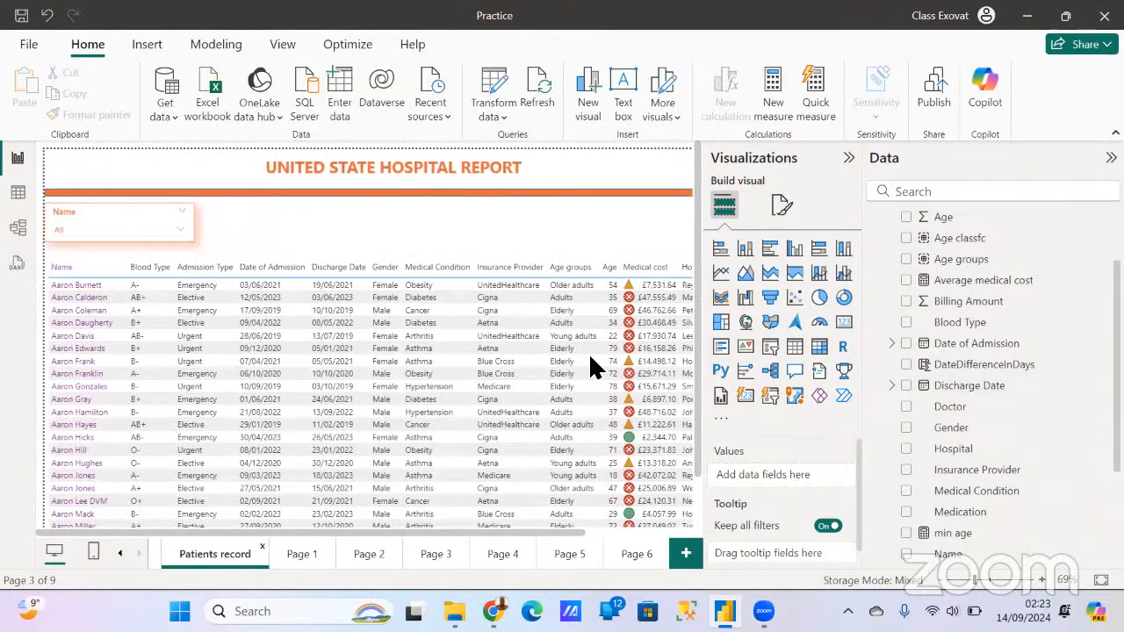
pyautogui.moveTo(584, 309)
pyautogui.click(629, 555)
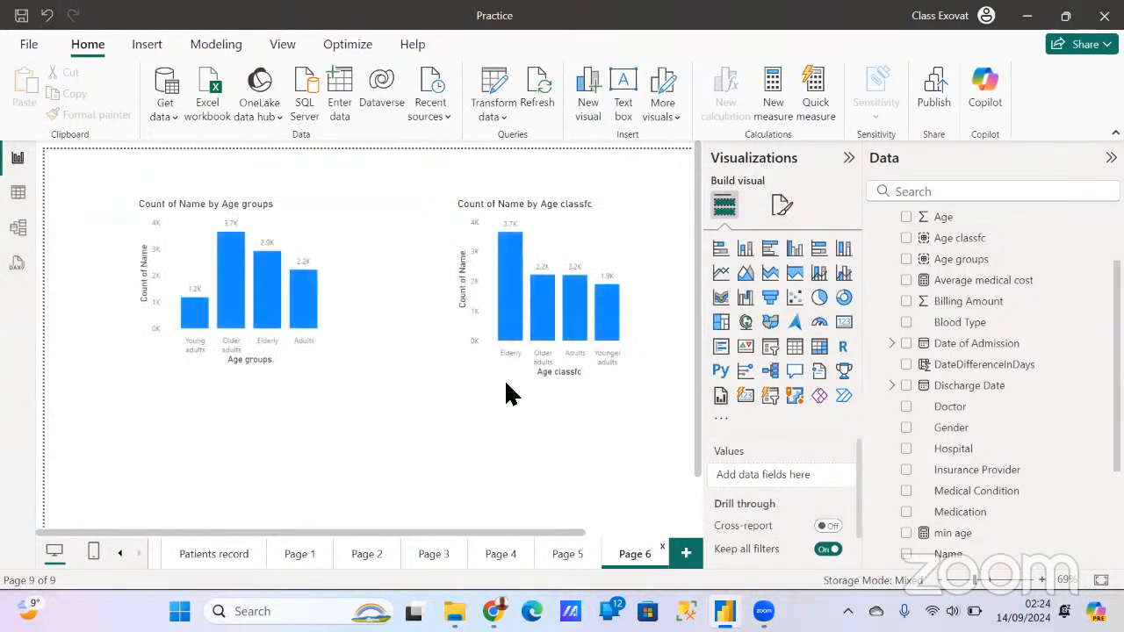
# Remove the Count of Name by Age classfc chart from Page 6
pyautogui.click(586, 242)
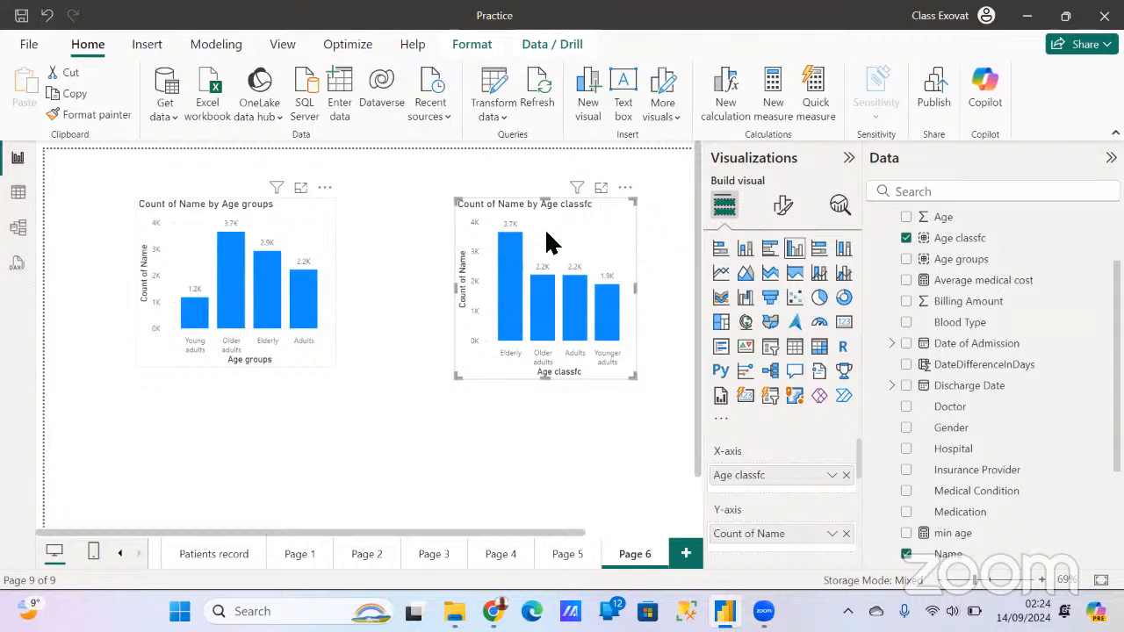
pyautogui.click(624, 188)
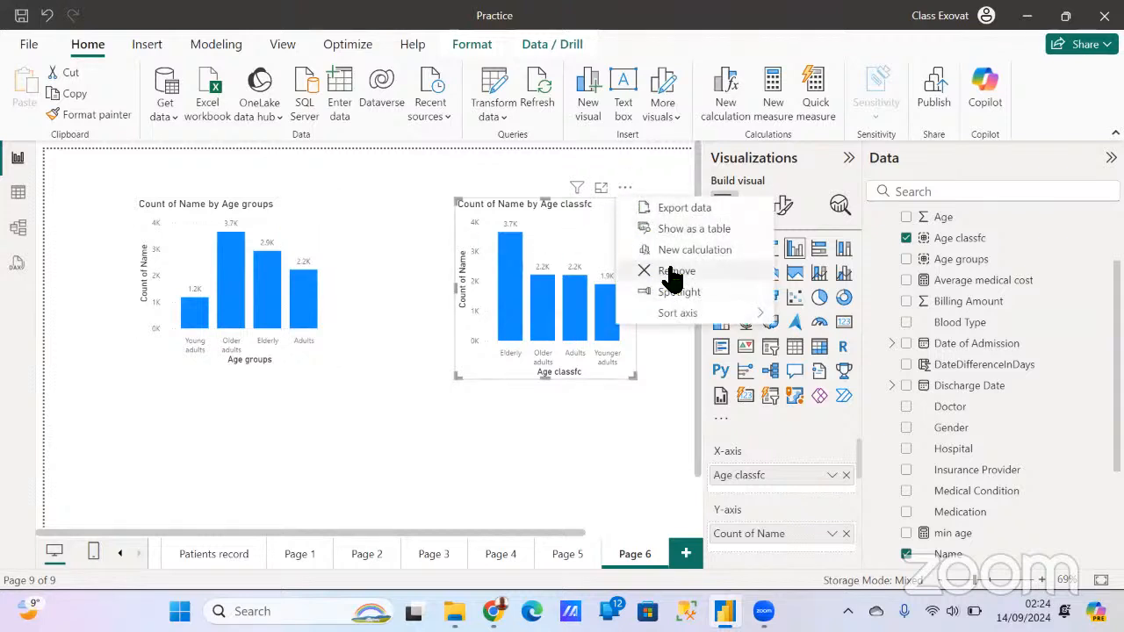
pyautogui.click(674, 273)
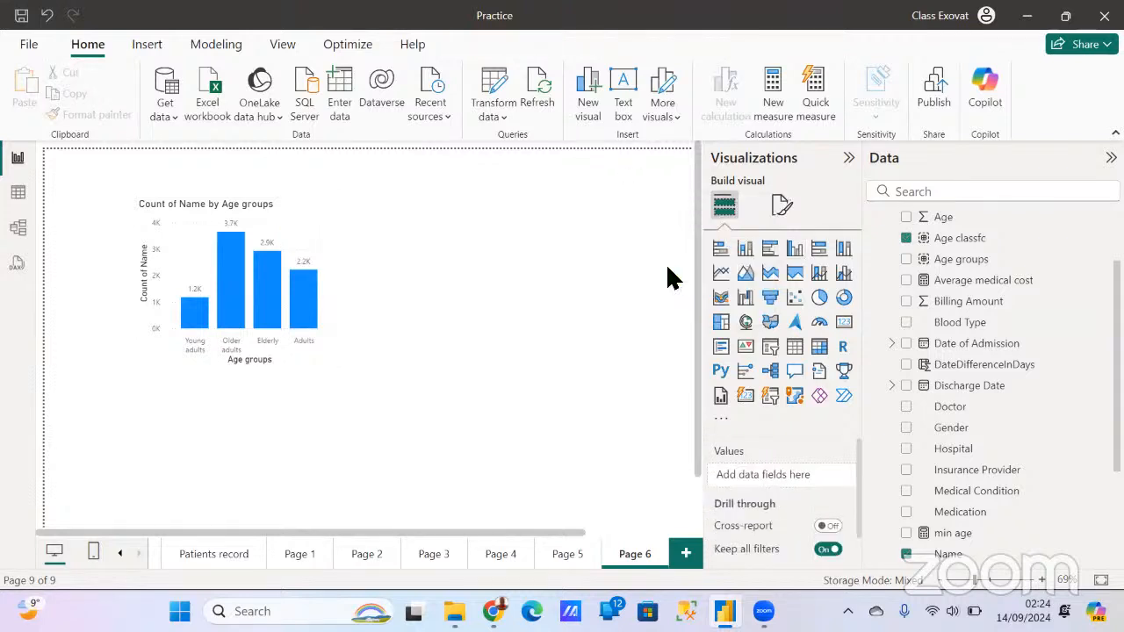
# Delete the Age classfc column from the healthcare_dataset (2) table
pyautogui.click(963, 241)
pyautogui.rightClick(963, 242)
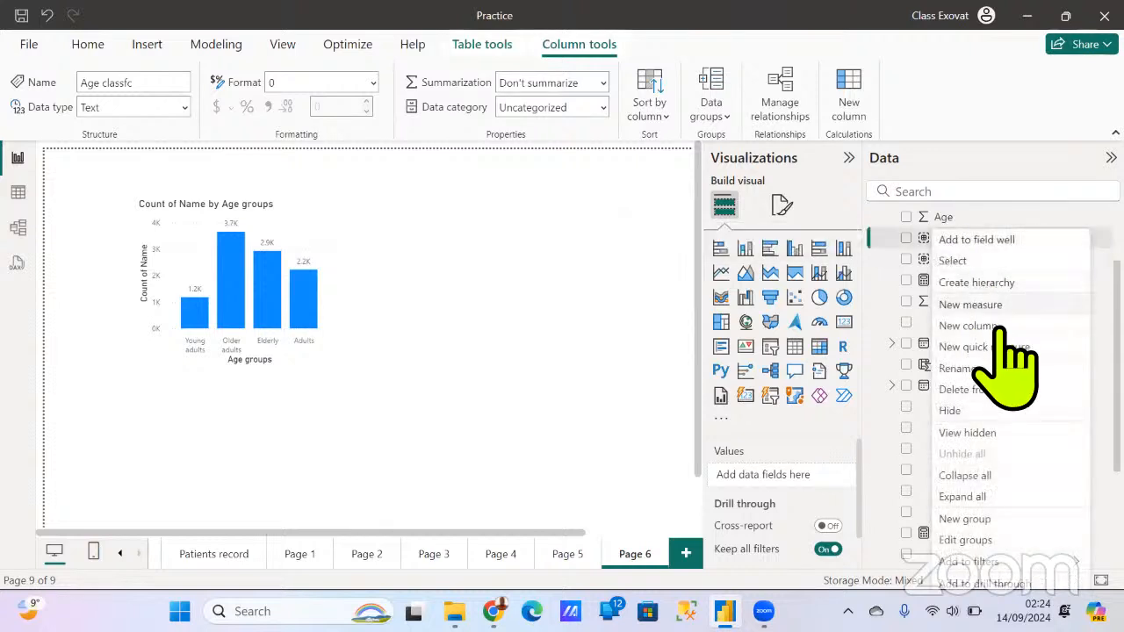
pyautogui.click(988, 391)
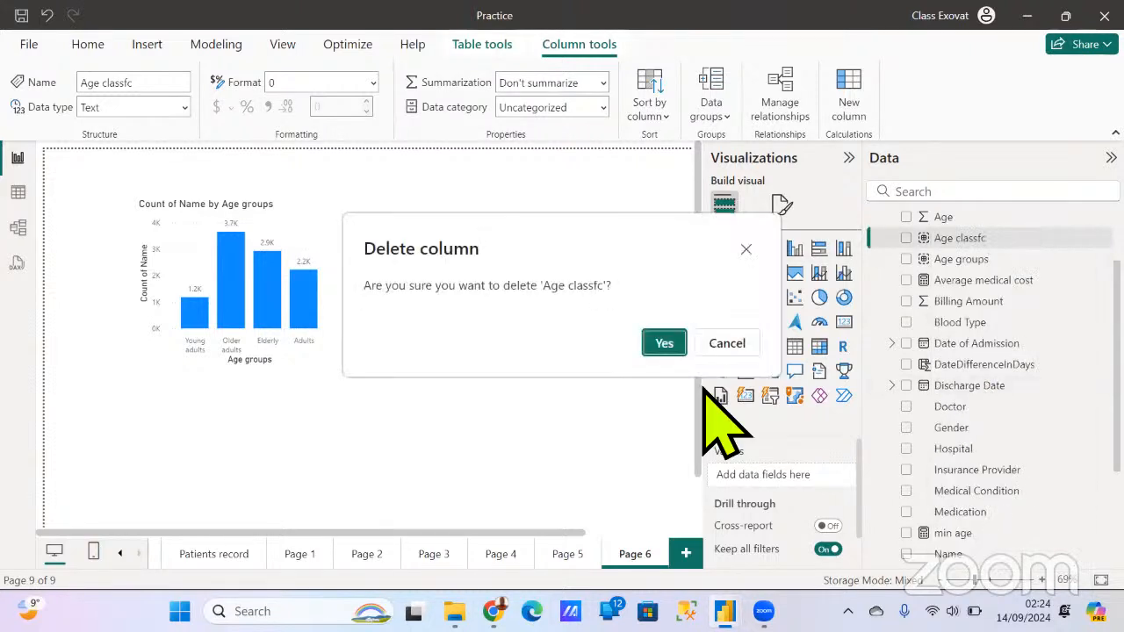
pyautogui.click(661, 344)
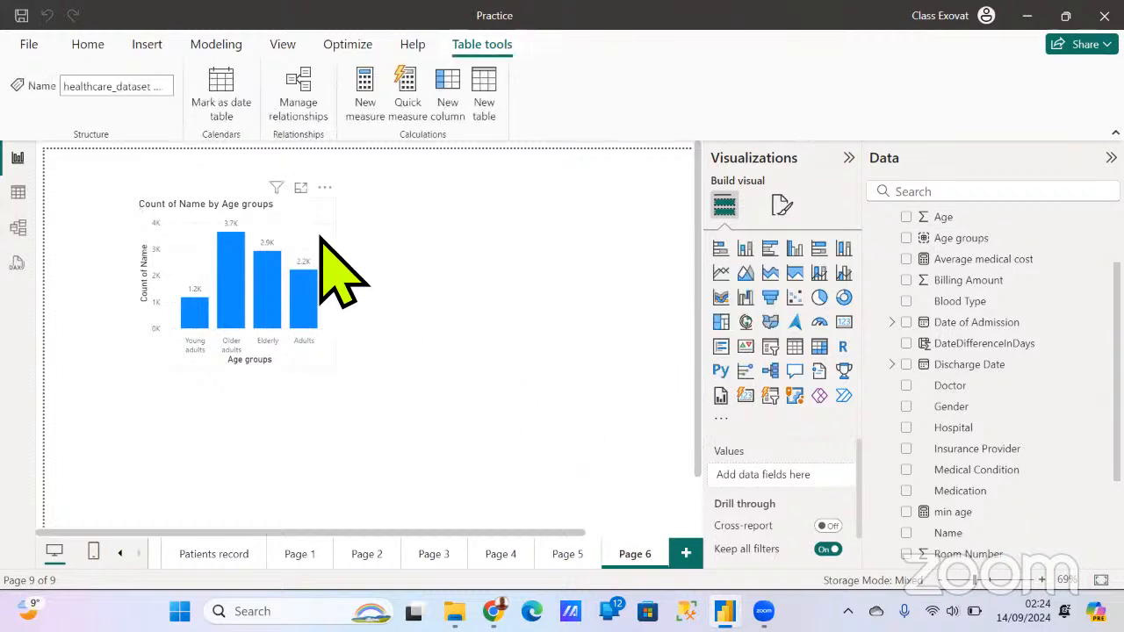
# Open Page 5 and delete the Sort_Table table from the model
pyautogui.click(321, 238)
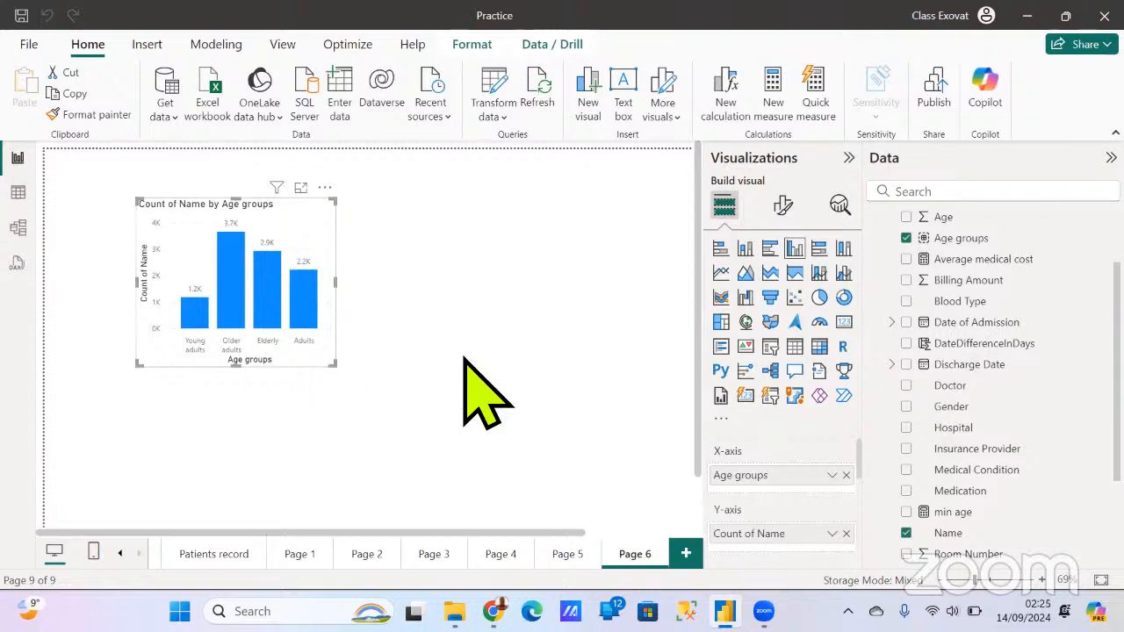
pyautogui.scroll(-3, 1006, 443)
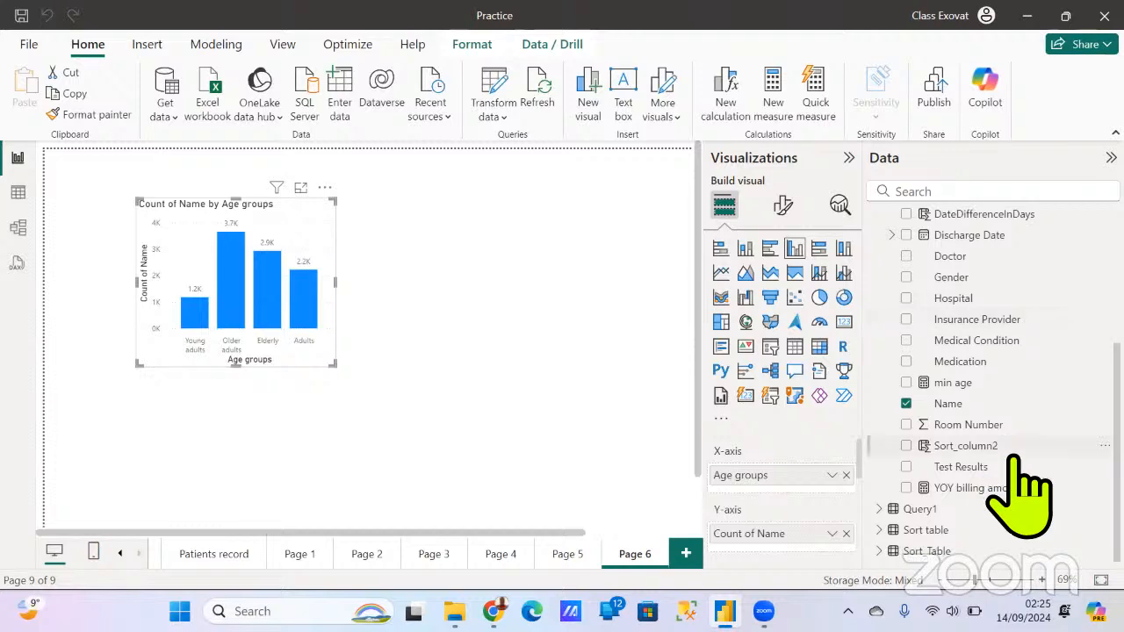
pyautogui.scroll(2, 1006, 483)
pyautogui.scroll(3, 1015, 514)
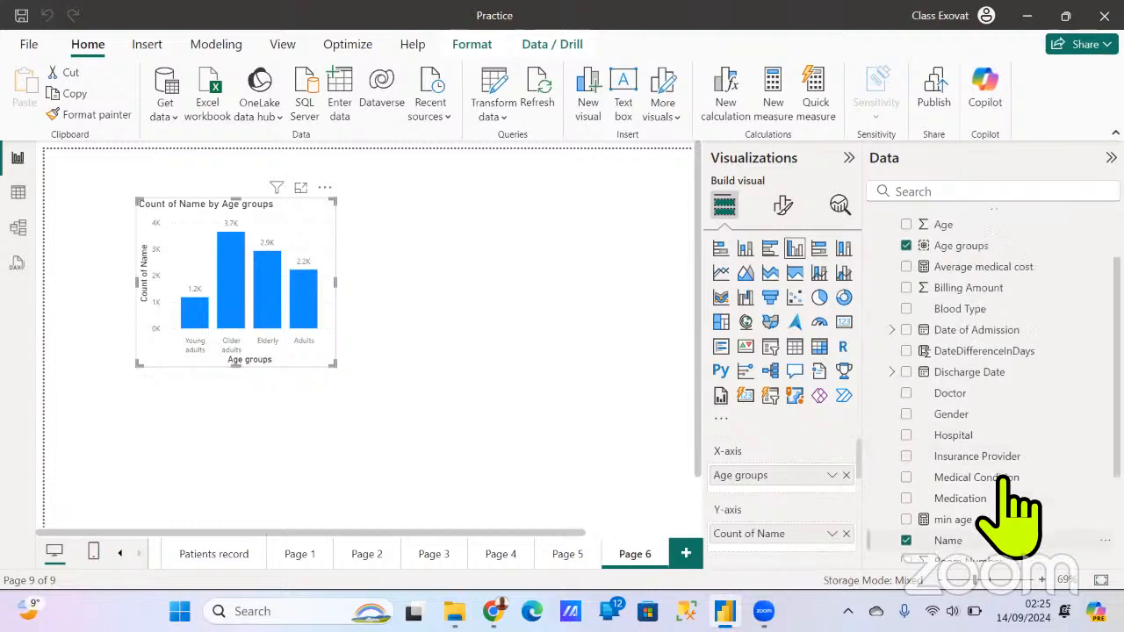
pyautogui.click(568, 554)
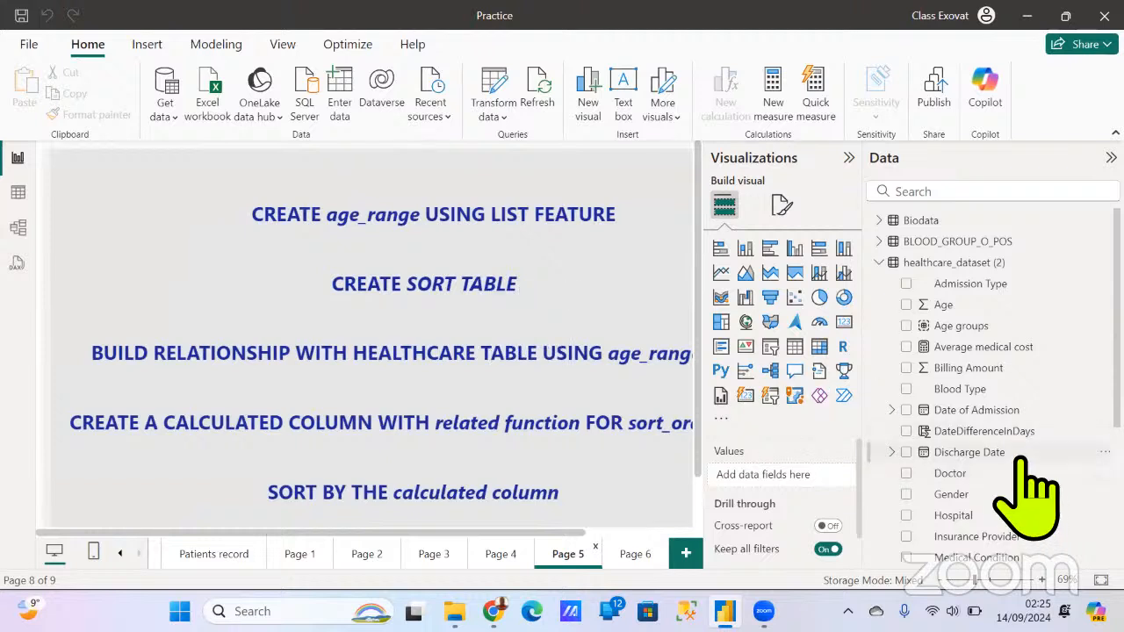
pyautogui.scroll(-5, 1021, 459)
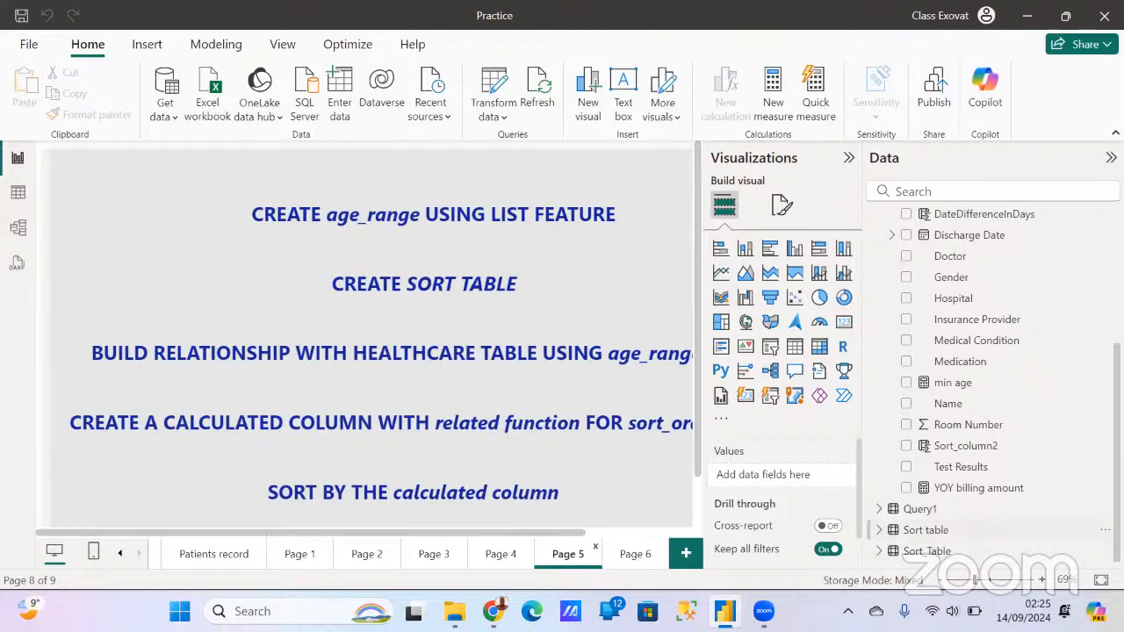
pyautogui.click(928, 552)
pyautogui.rightClick(923, 551)
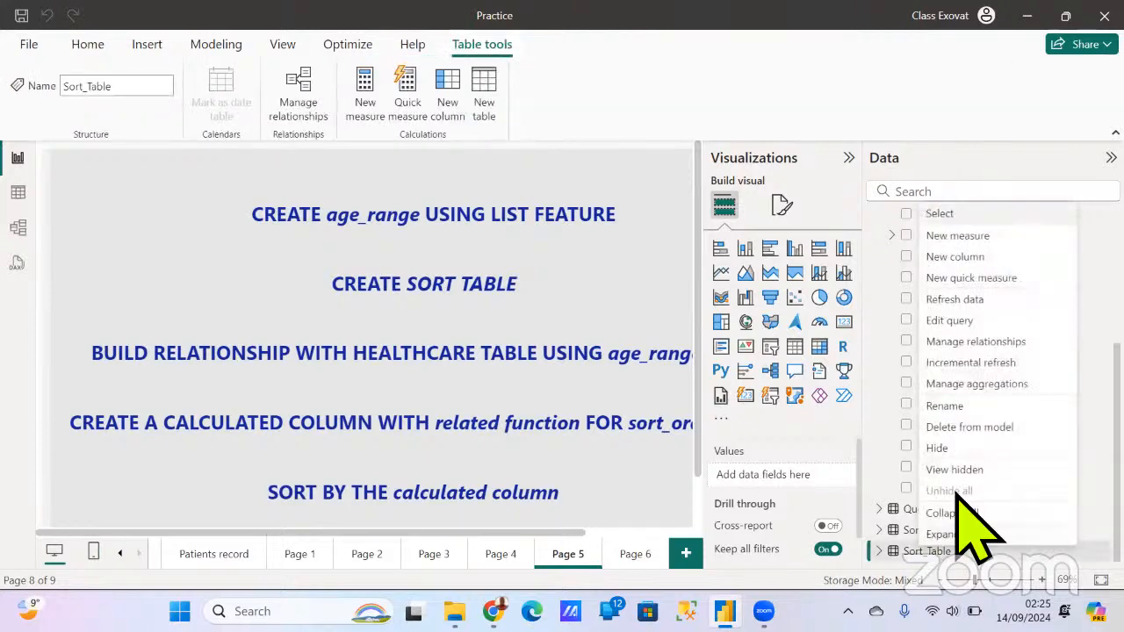
pyautogui.click(950, 428)
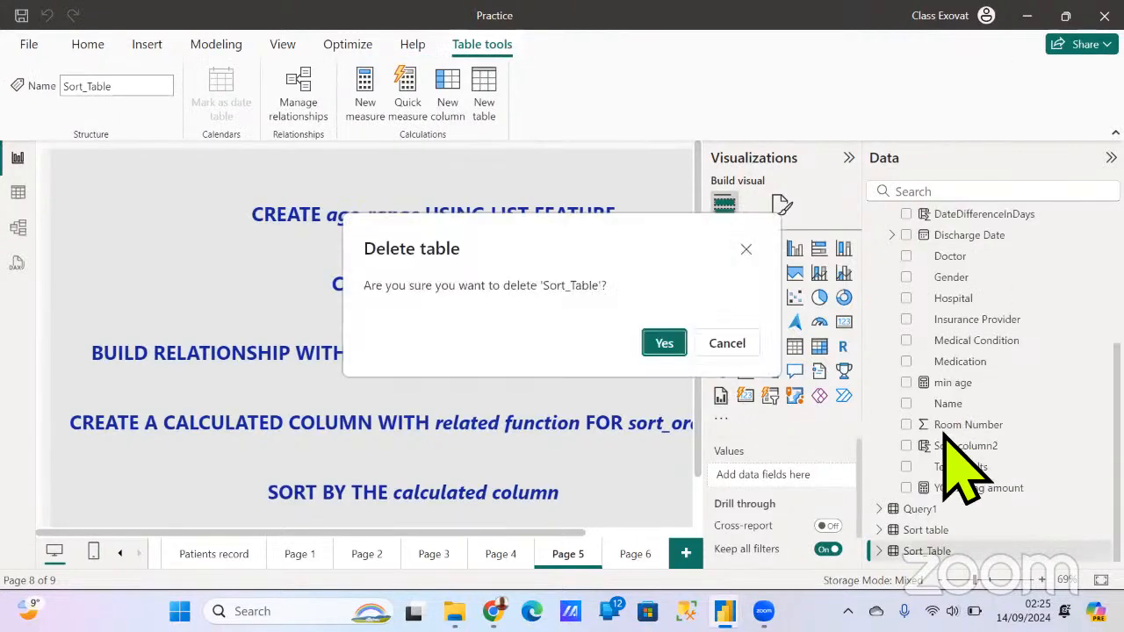
pyautogui.click(663, 345)
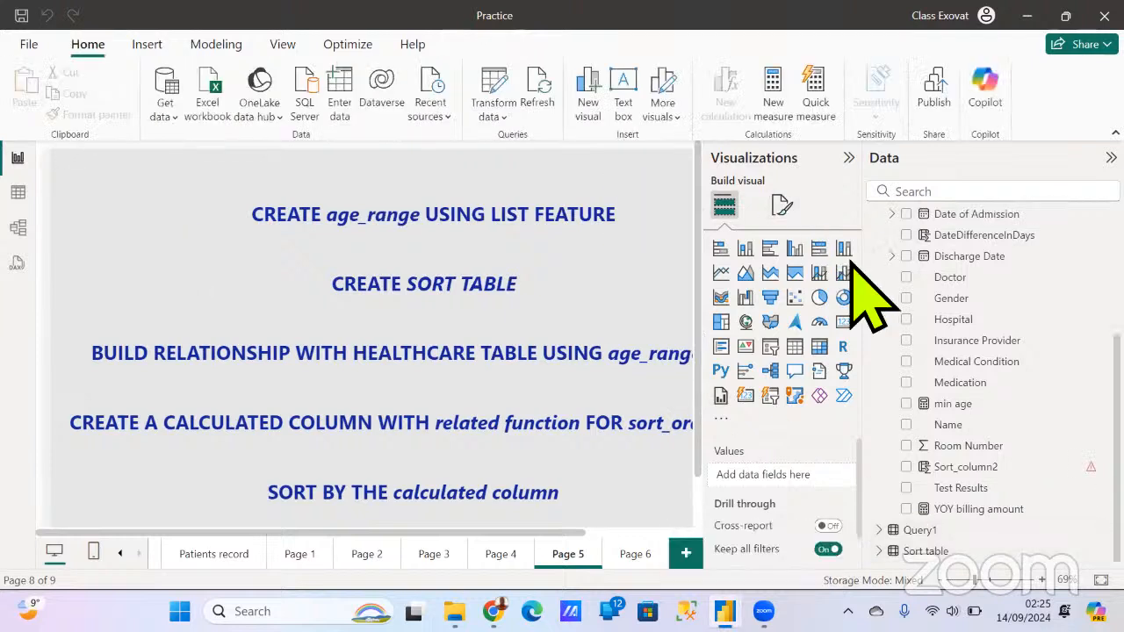
# Return to Page 6 and start a manually entered table with columns named Age group and Sort_order
pyautogui.click(637, 557)
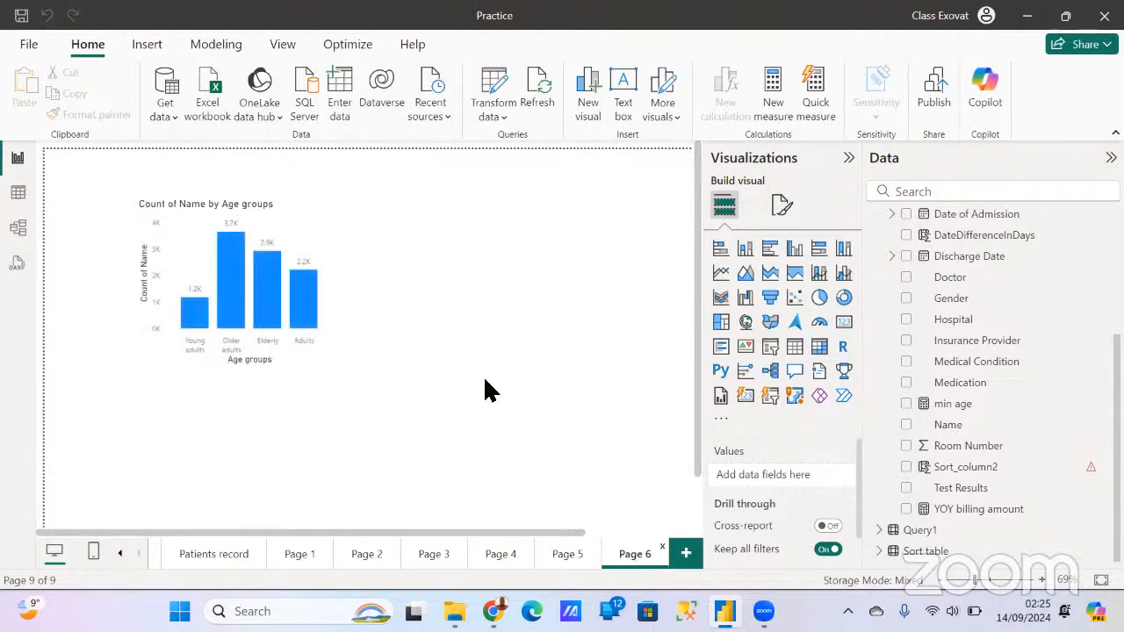
pyautogui.click(344, 88)
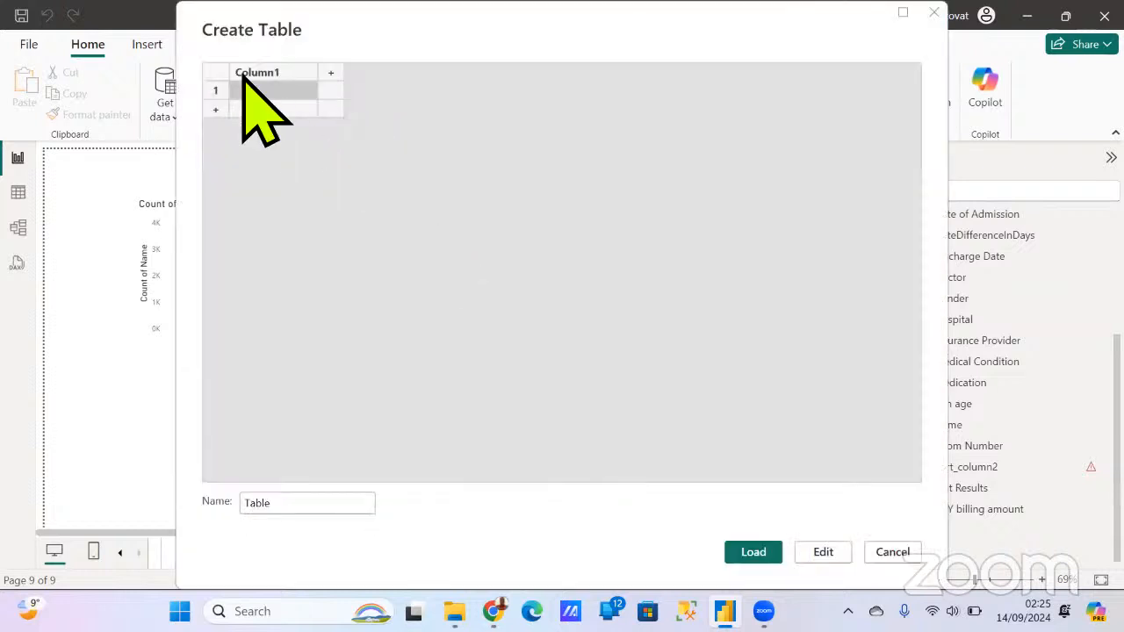
pyautogui.doubleClick(264, 74)
pyautogui.write('Age group')
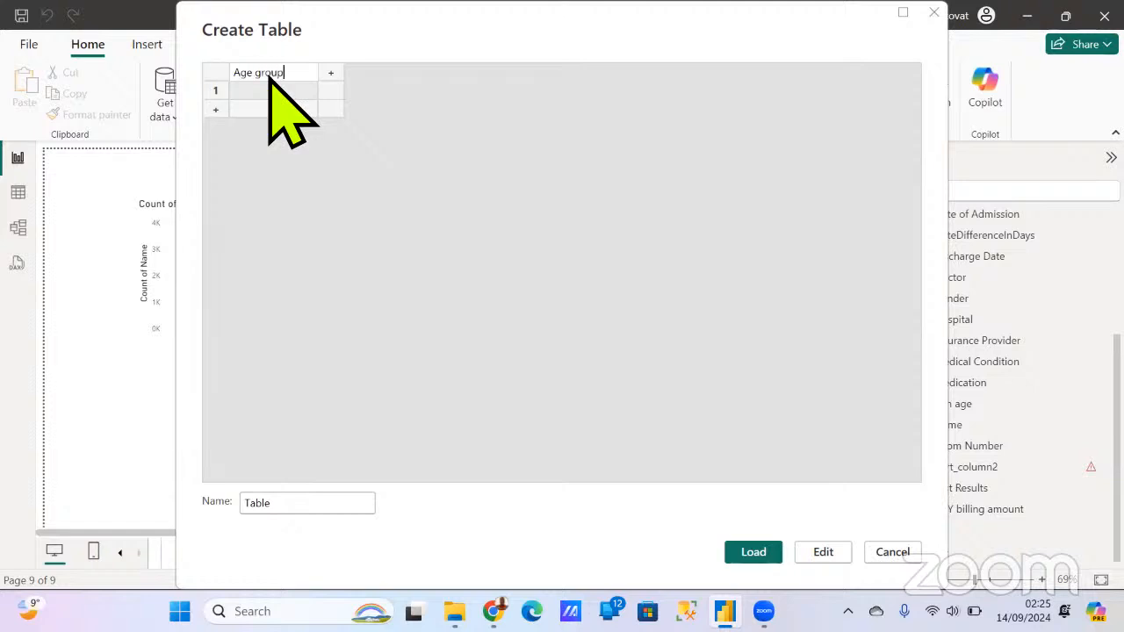
pyautogui.press('Return')
pyautogui.click(332, 74)
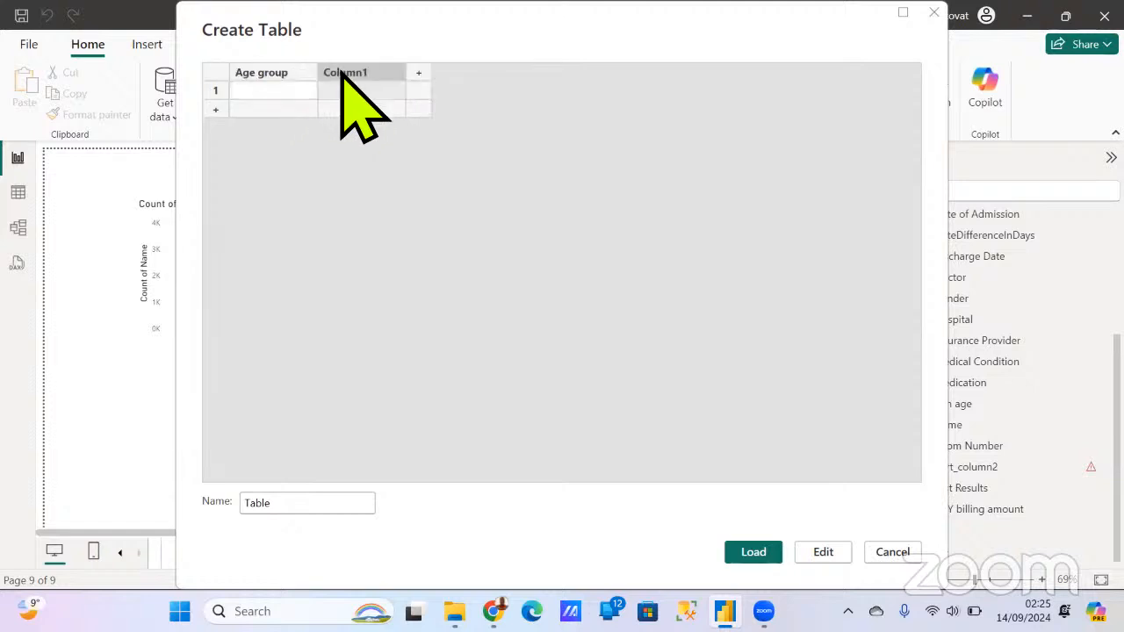
pyautogui.doubleClick(346, 72)
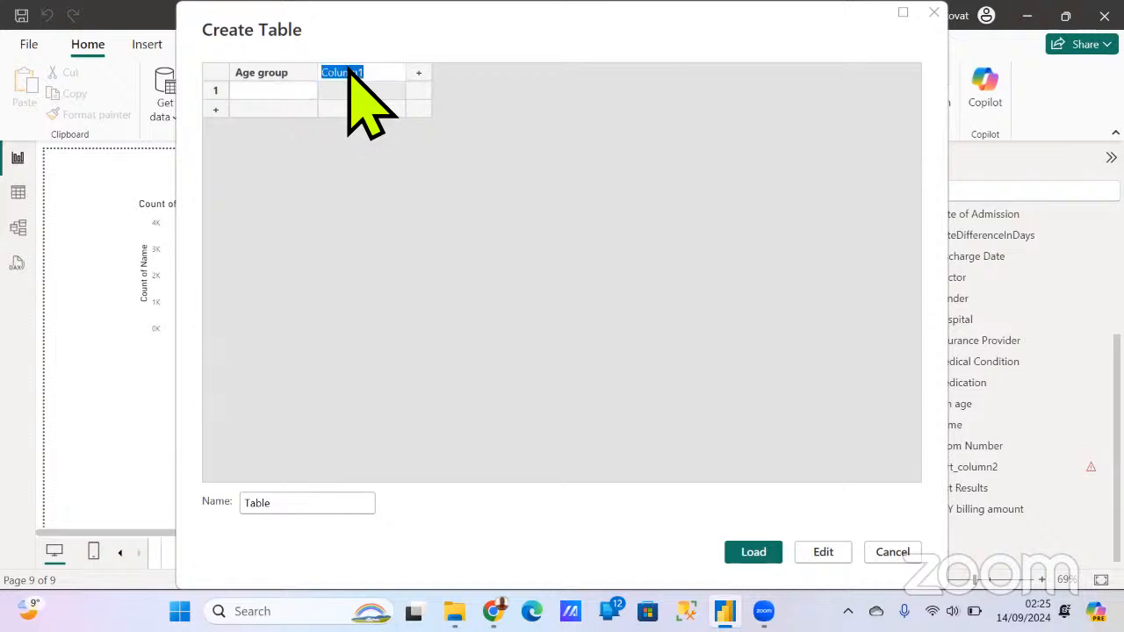
pyautogui.write('S')
pyautogui.write('ort_order')
pyautogui.click(286, 95)
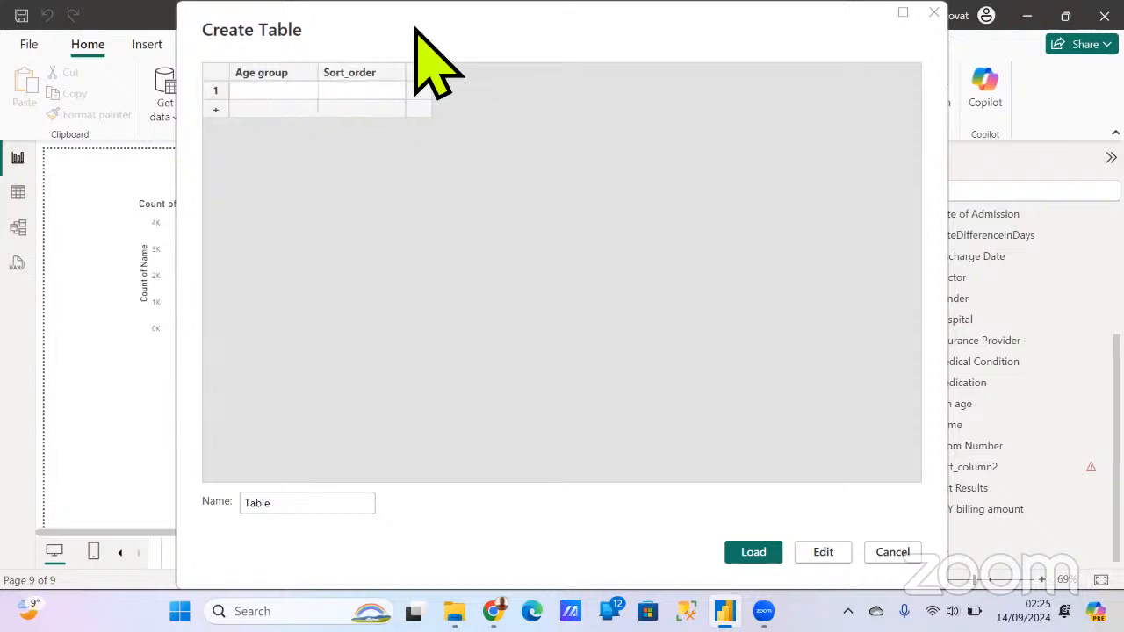
# Uncover the chart behind the Create Table dialog and enter the rows Adults with sort order 1 and Young adults with sort order 2
pyautogui.moveTo(414, 28); pyautogui.dragTo(652, 61)
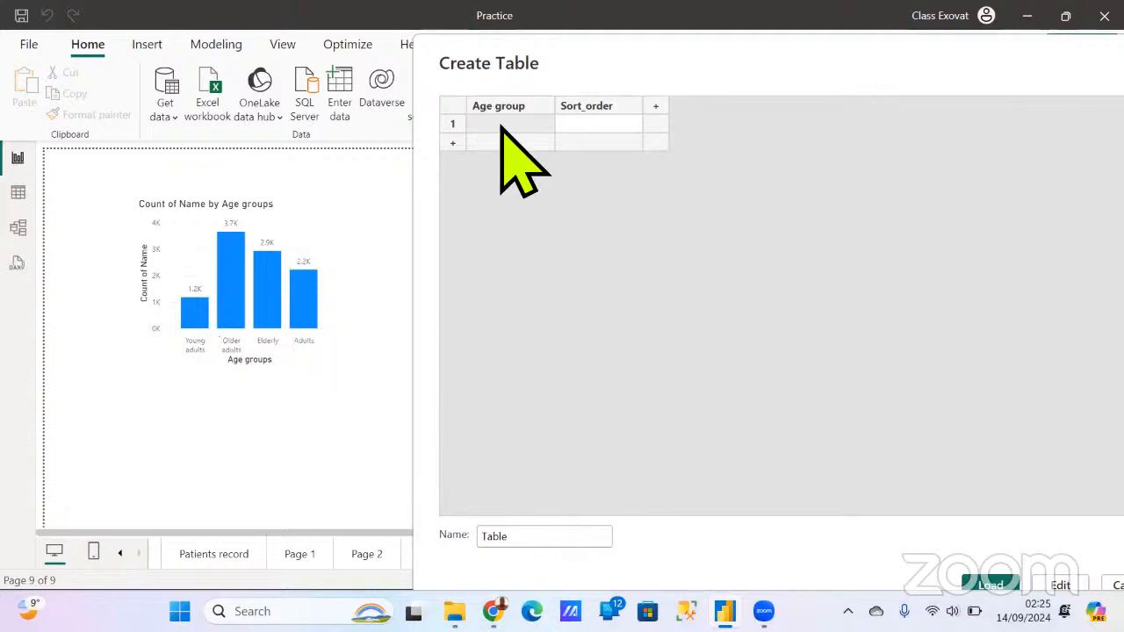
pyautogui.click(504, 127)
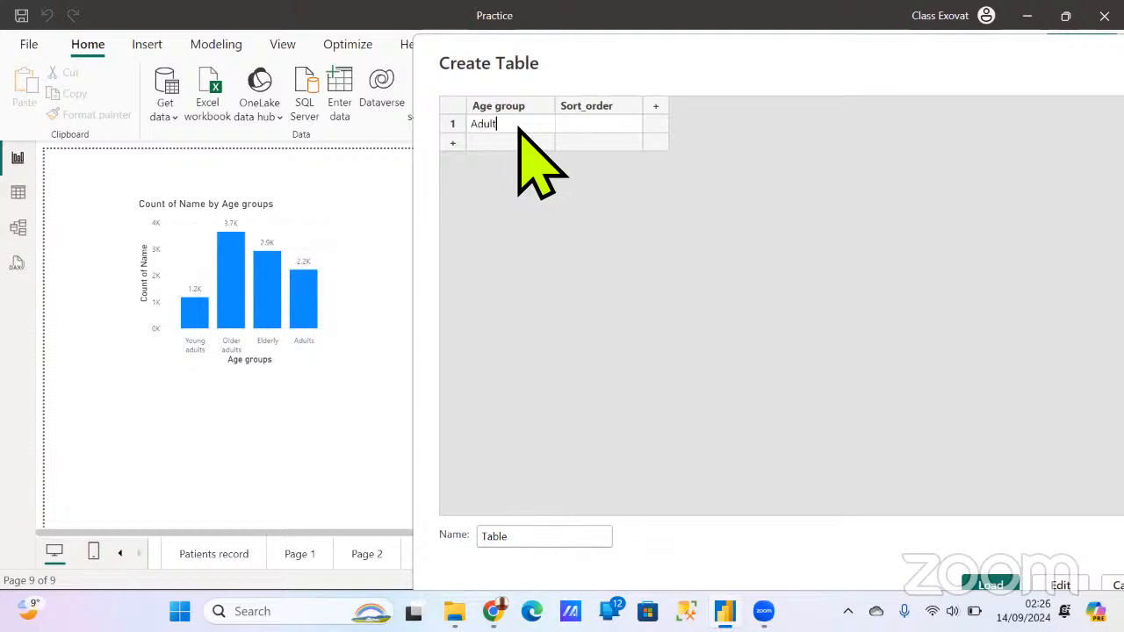
pyautogui.click(604, 126)
pyautogui.write('1')
pyautogui.click(497, 142)
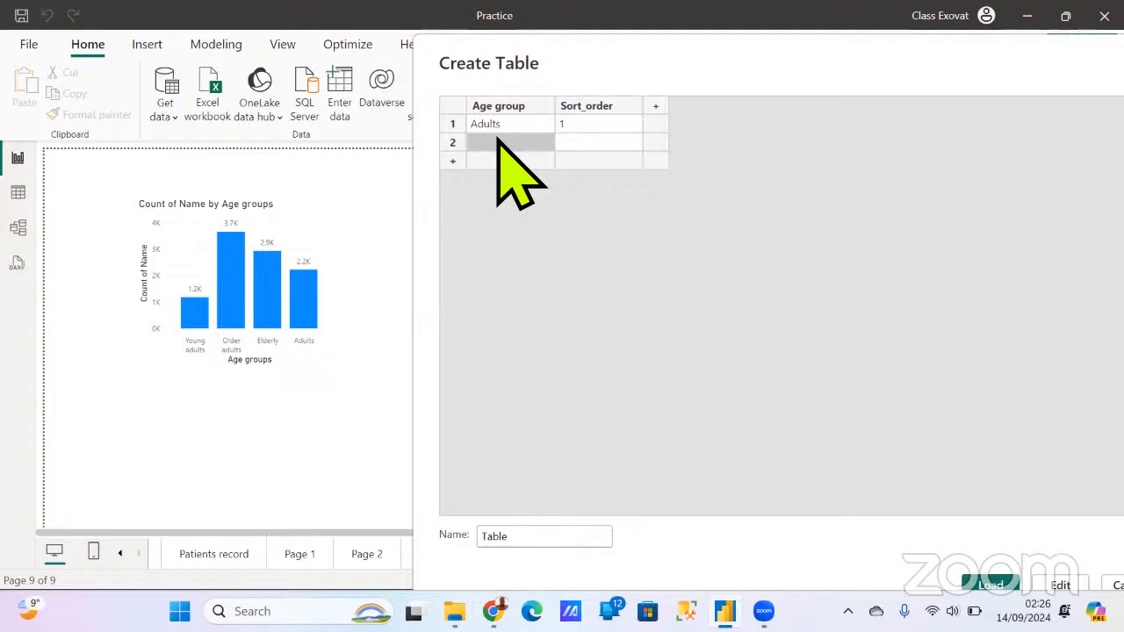
pyautogui.write('Young adults')
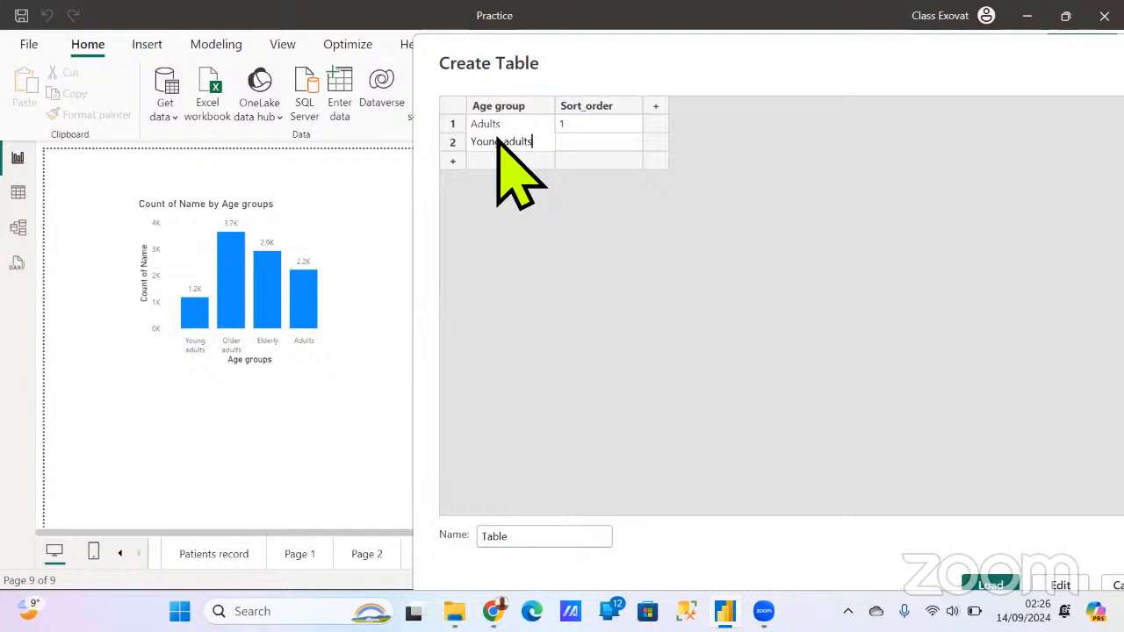
pyautogui.press('Tab')
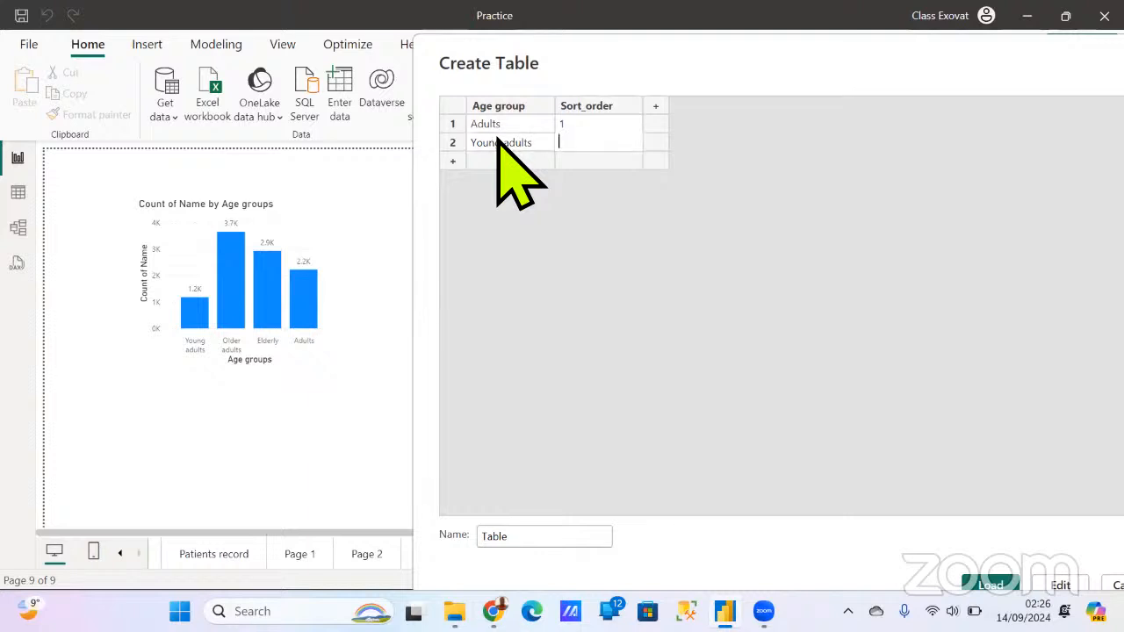
pyautogui.write('2')
pyautogui.press('Tab')
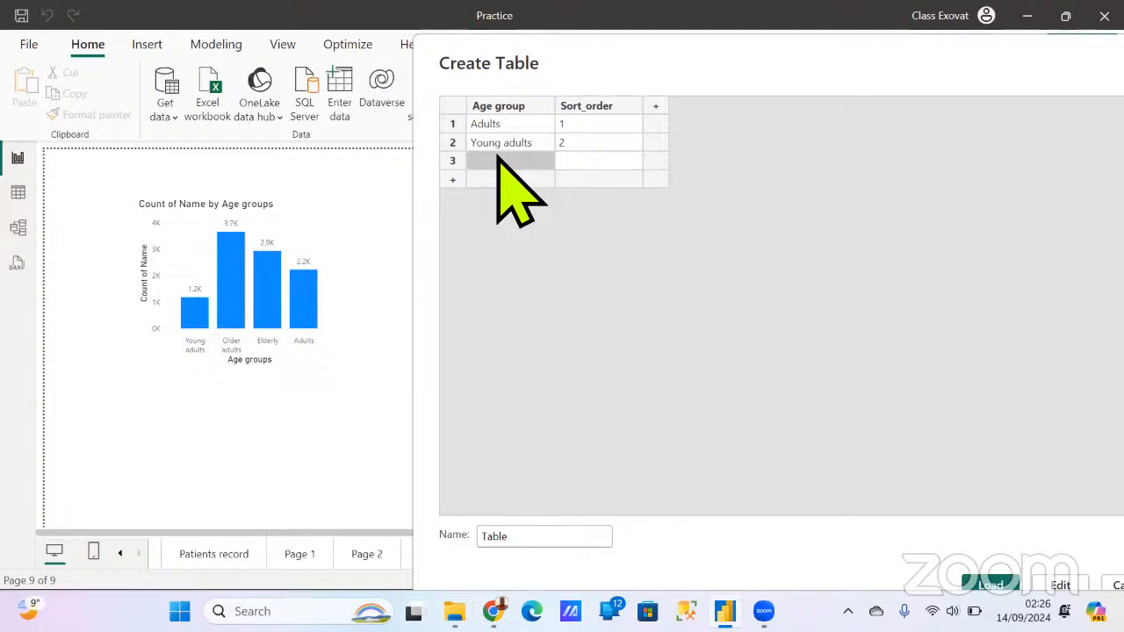
# Enter the rows Older adults with sort order 3 and Elderly with sort order 4 in the new table
pyautogui.write('Older adults')
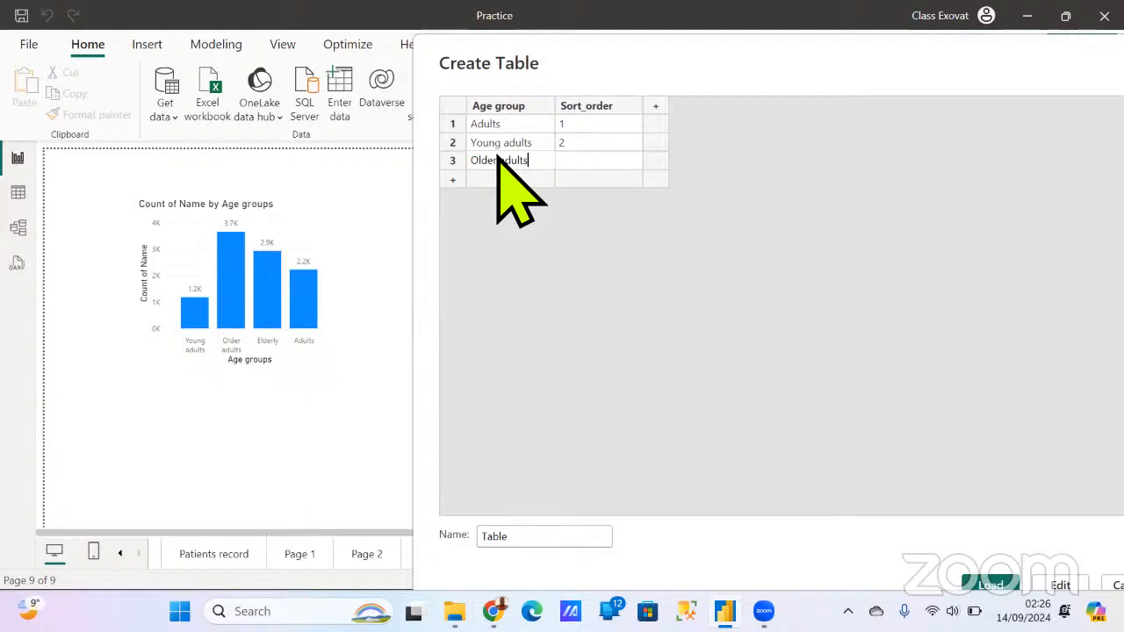
pyautogui.press('Tab')
pyautogui.click(498, 177)
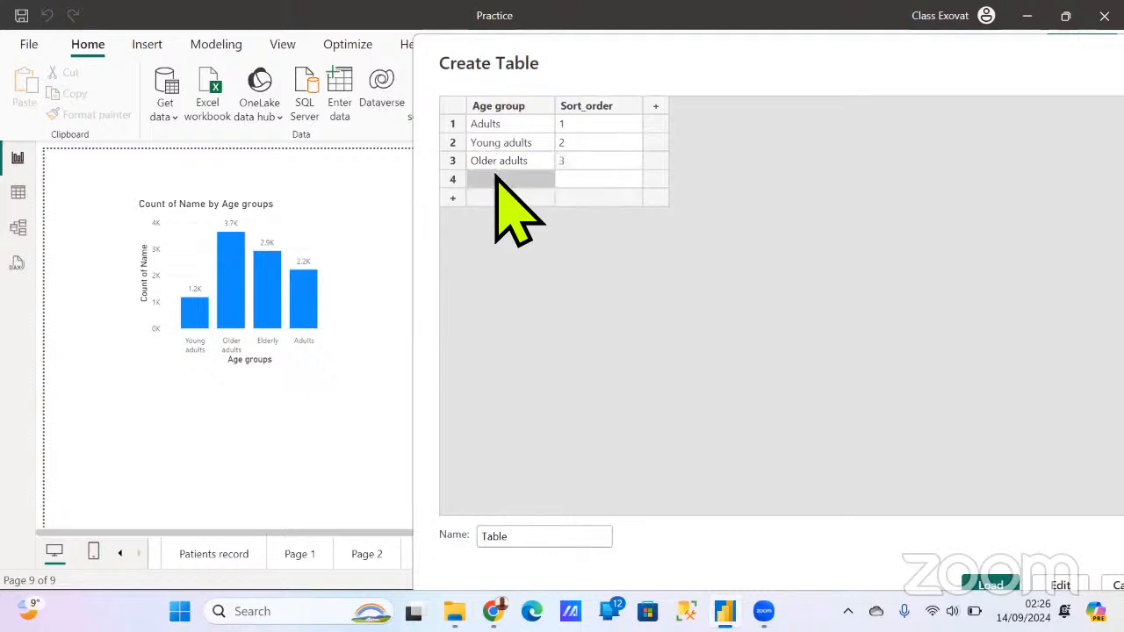
pyautogui.write('Elder')
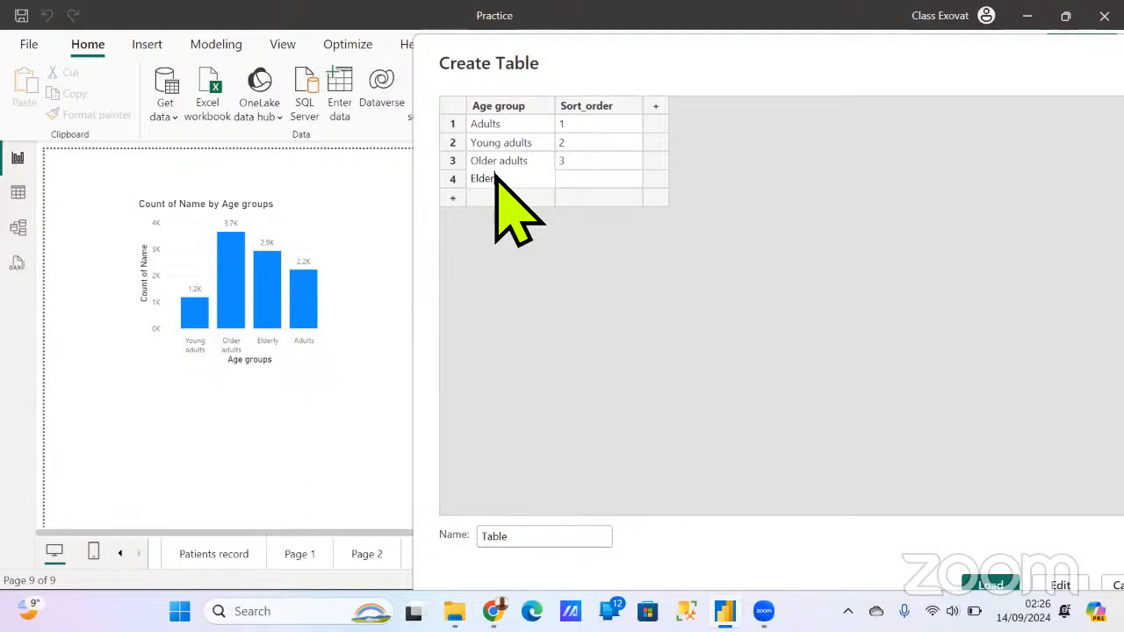
pyautogui.write('ly')
pyautogui.click(565, 179)
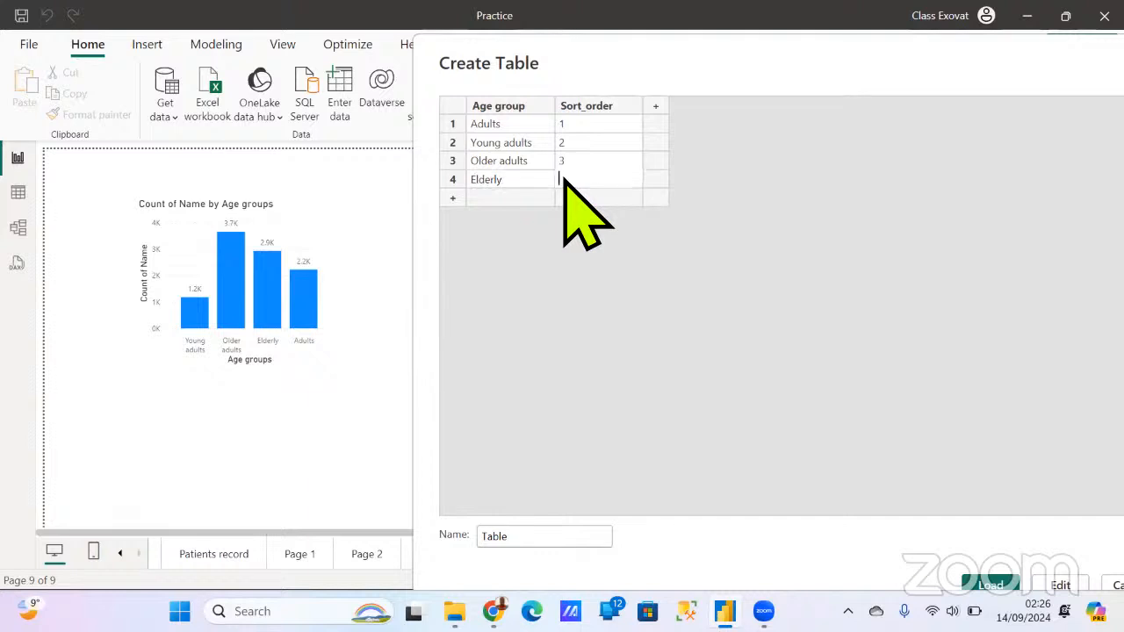
# Name the table Sorting table and load it into the model
pyautogui.click(538, 538)
pyautogui.write('Sorting t')
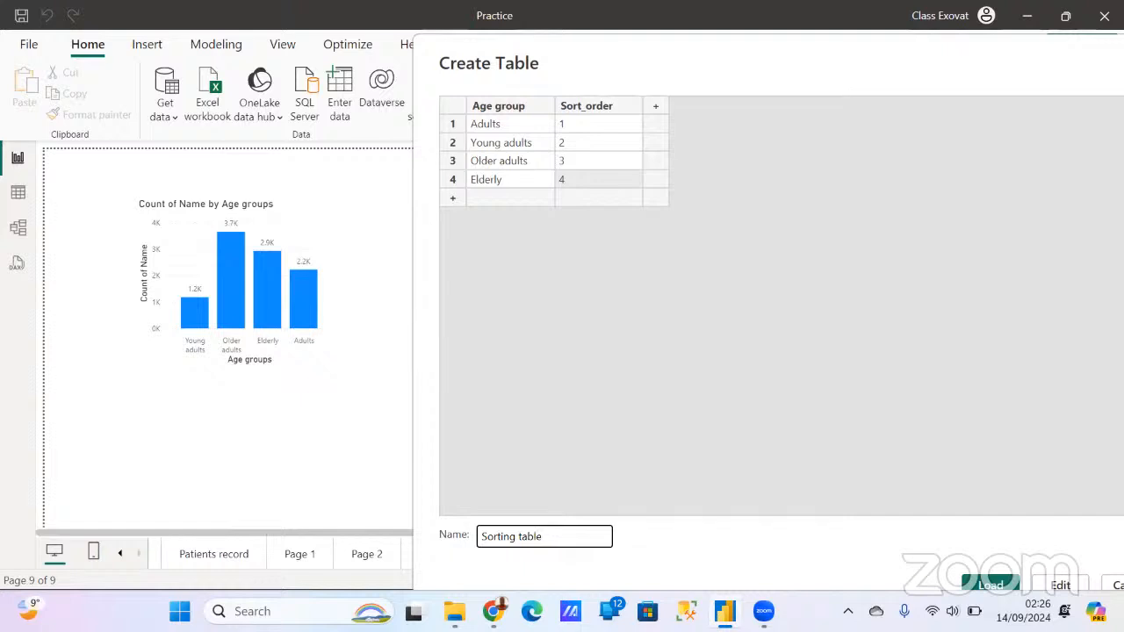
pyautogui.press('Return')
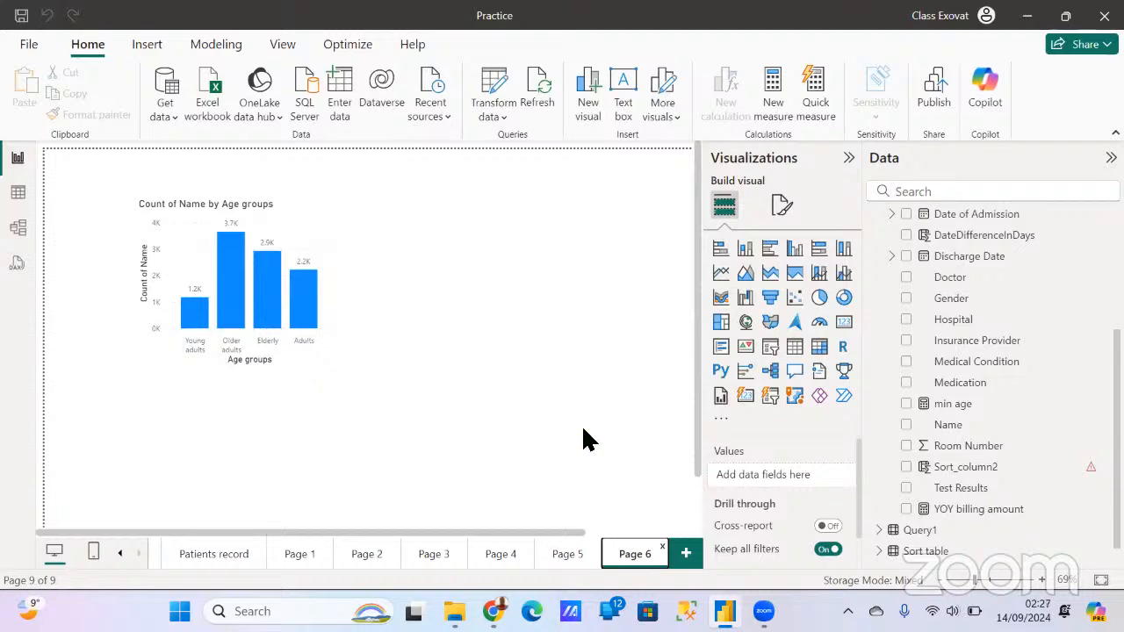
# Check the instructions on Page 5 and, in the model diagram, move Sorting table between healthcare_dataset (2) and Sort table
pyautogui.click(567, 557)
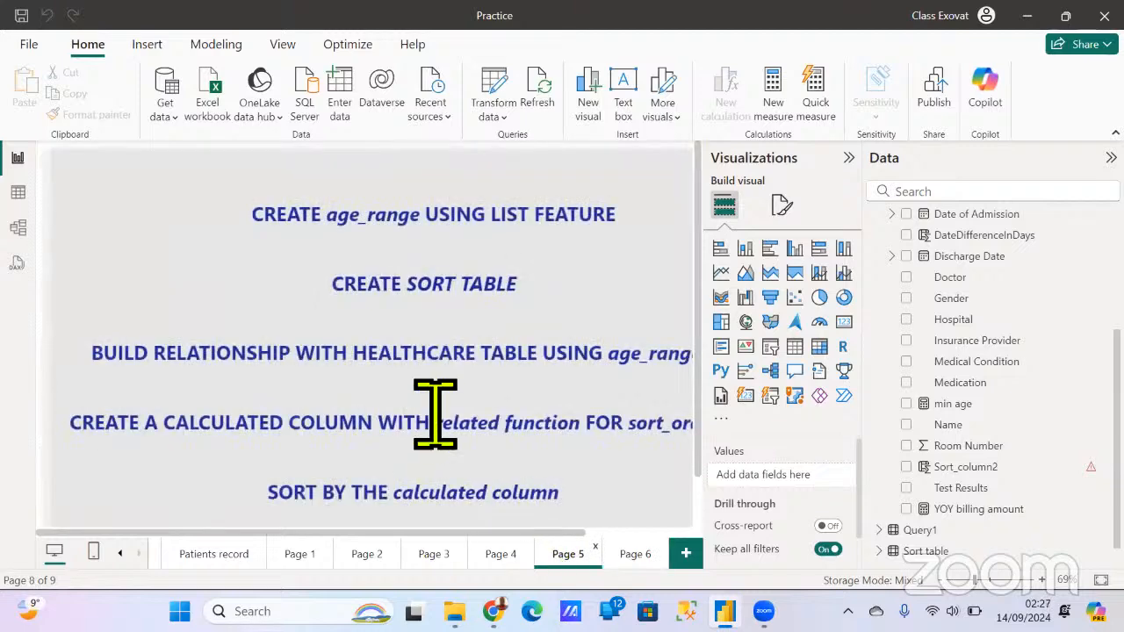
pyautogui.hscroll(5, 365, 342)
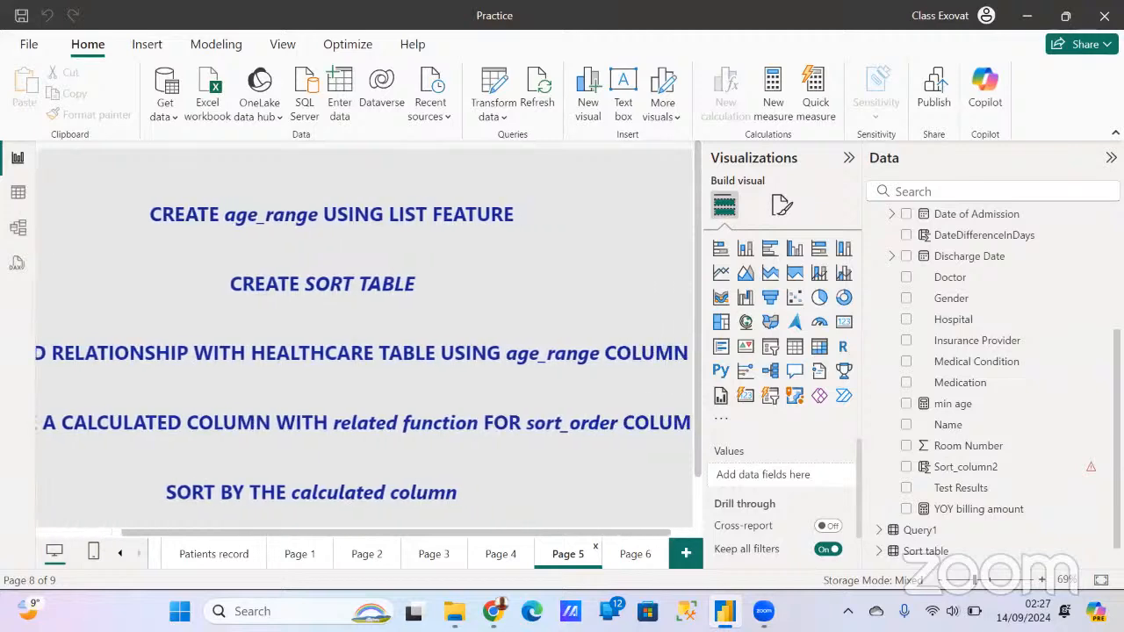
pyautogui.hscroll(-3, 364, 343)
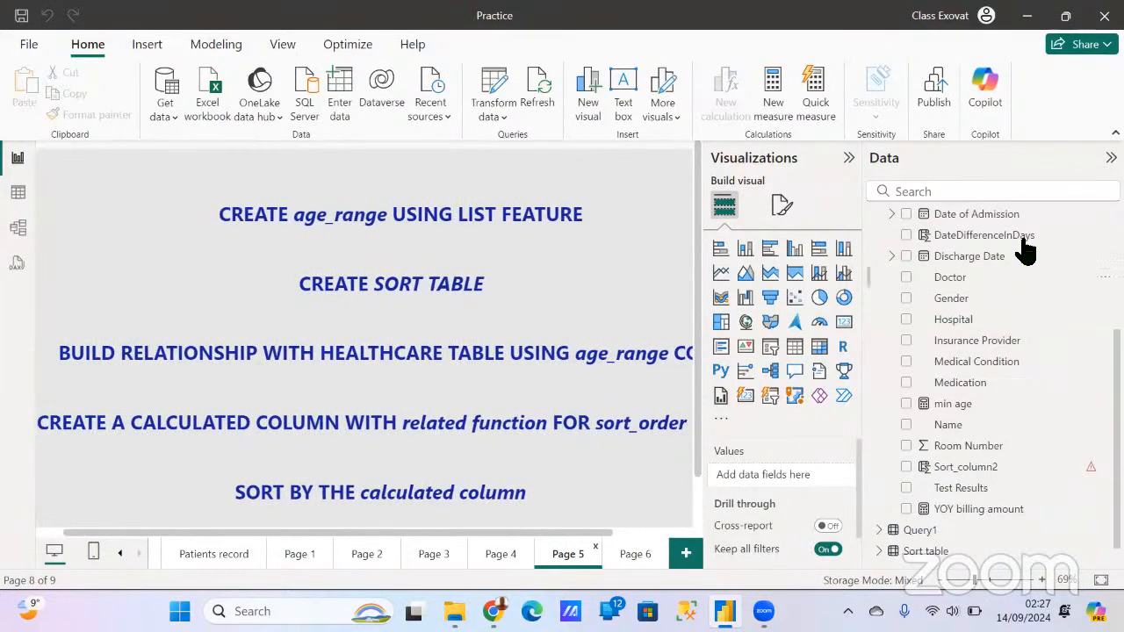
pyautogui.scroll(1, 957, 325)
pyautogui.scroll(4, 958, 324)
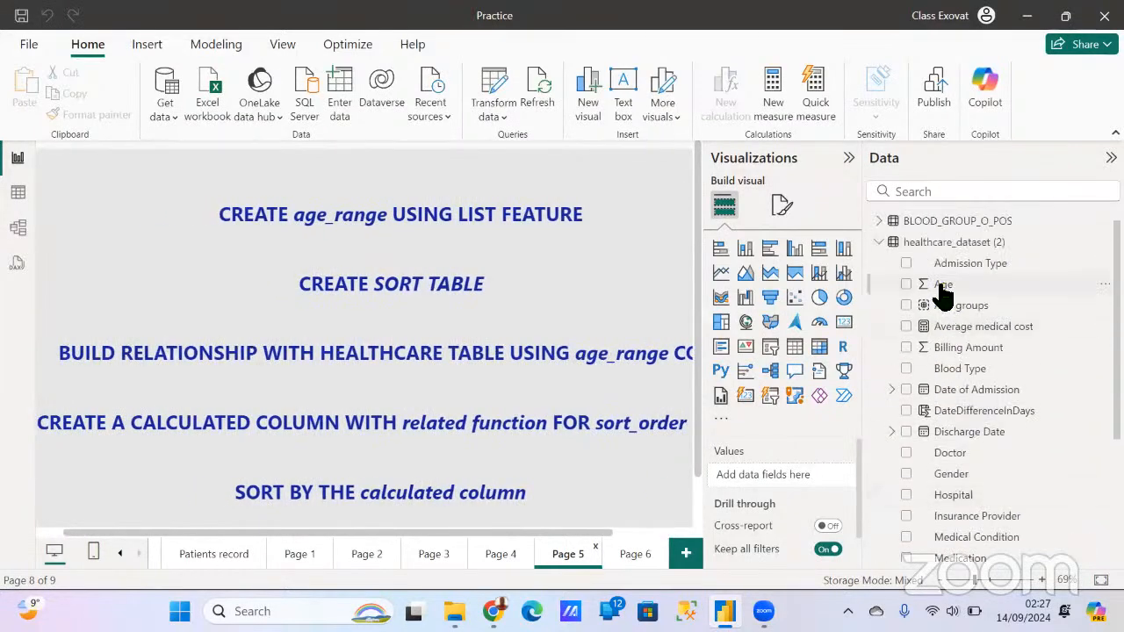
pyautogui.click(16, 228)
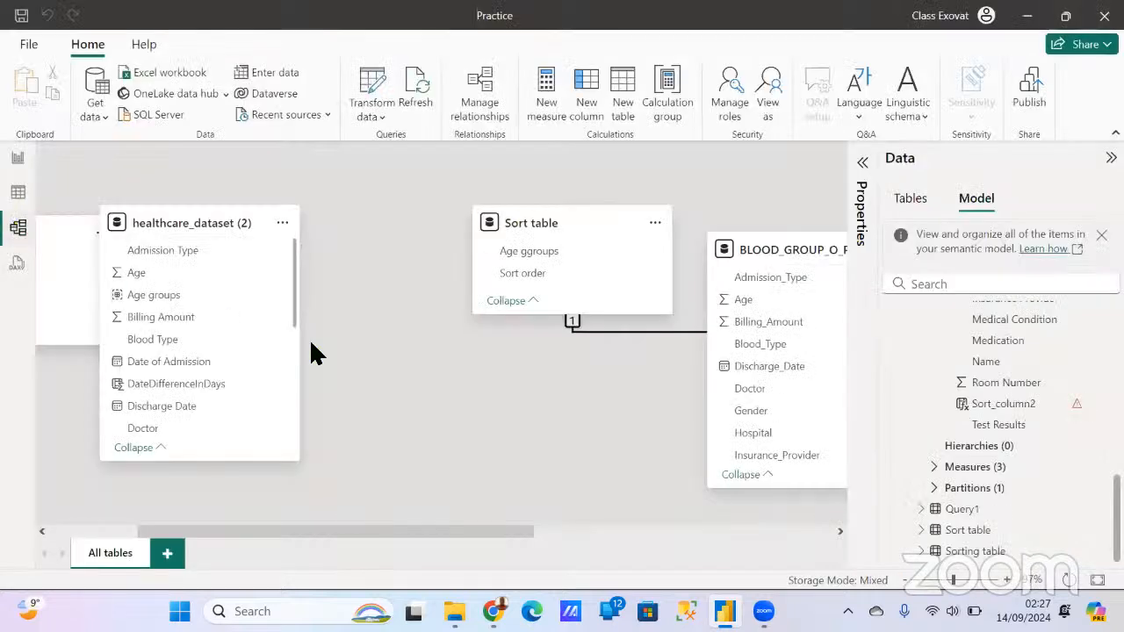
pyautogui.moveTo(512, 537); pyautogui.dragTo(804, 537)
pyautogui.moveTo(743, 307); pyautogui.dragTo(113, 373)
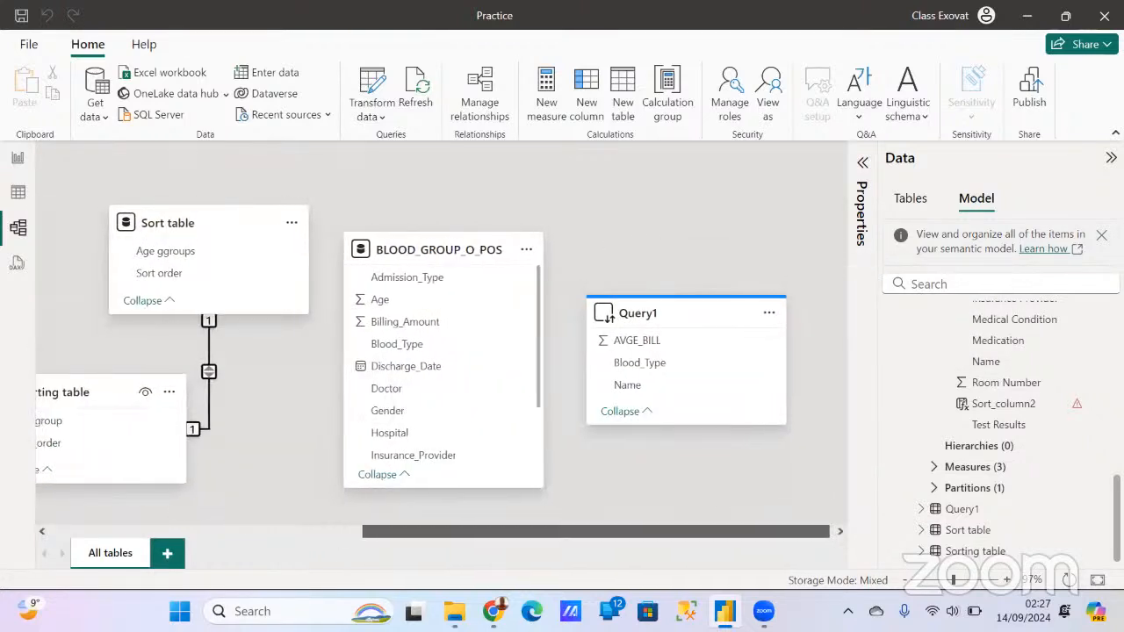
pyautogui.moveTo(614, 532); pyautogui.dragTo(425, 532)
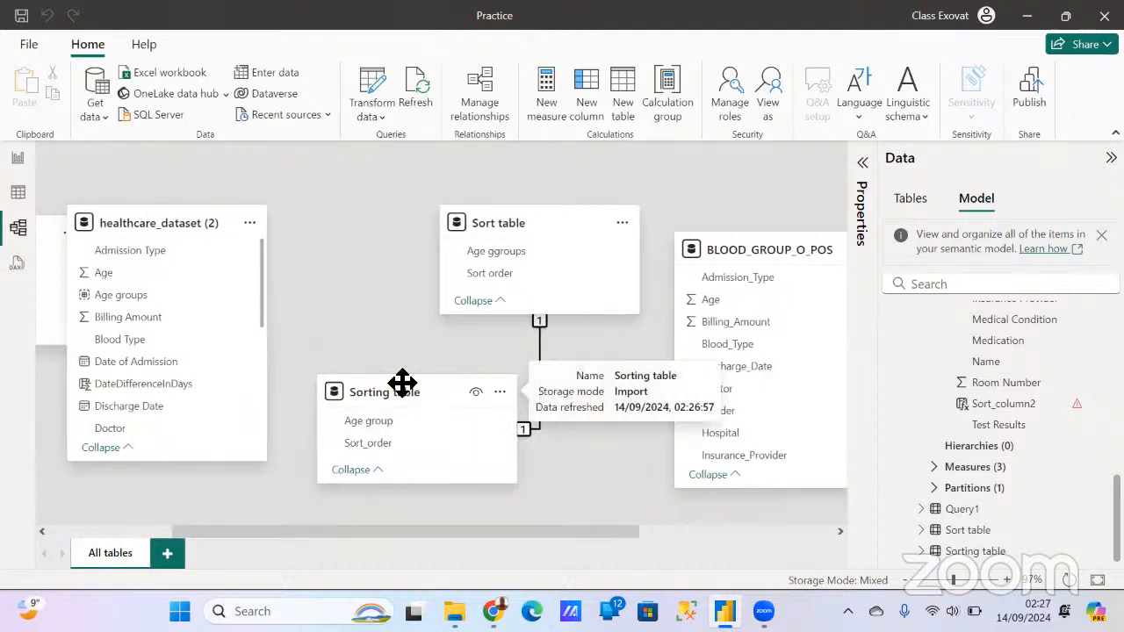
pyautogui.moveTo(383, 389); pyautogui.dragTo(401, 414)
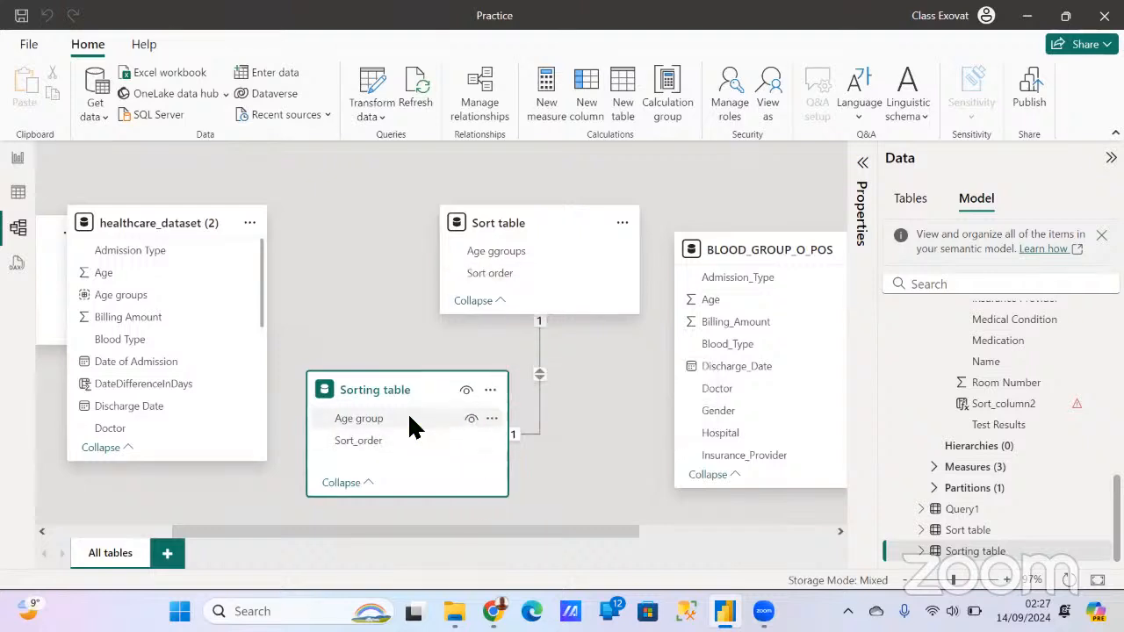
# Delete the relationship between the sort order columns of Sorting table and Sort table
pyautogui.click(541, 386)
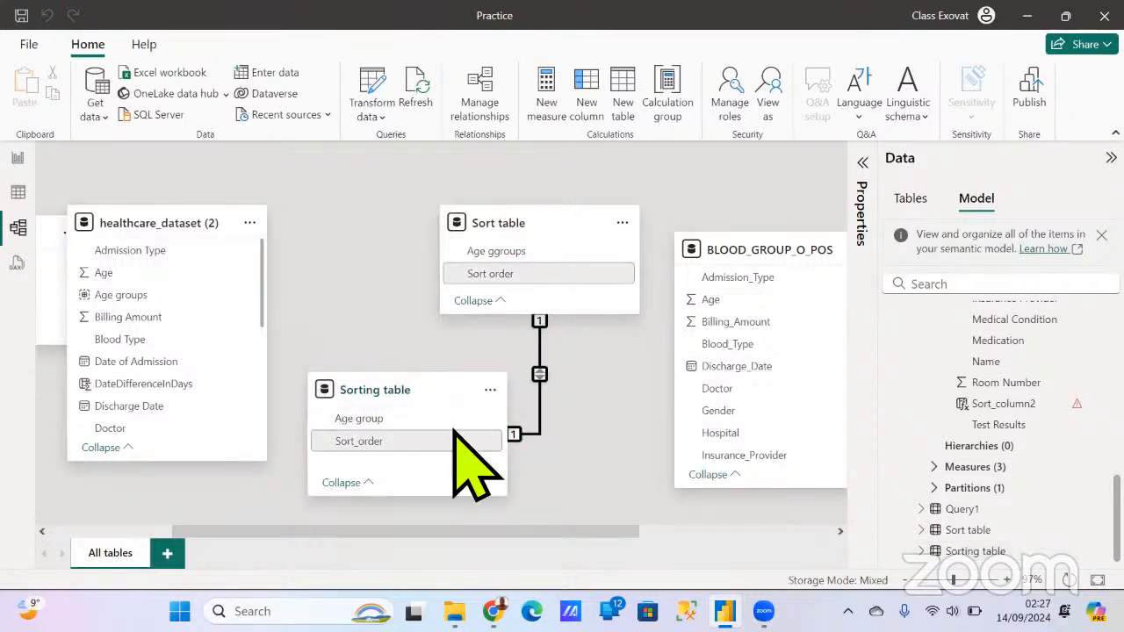
pyautogui.rightClick(551, 384)
pyautogui.click(571, 387)
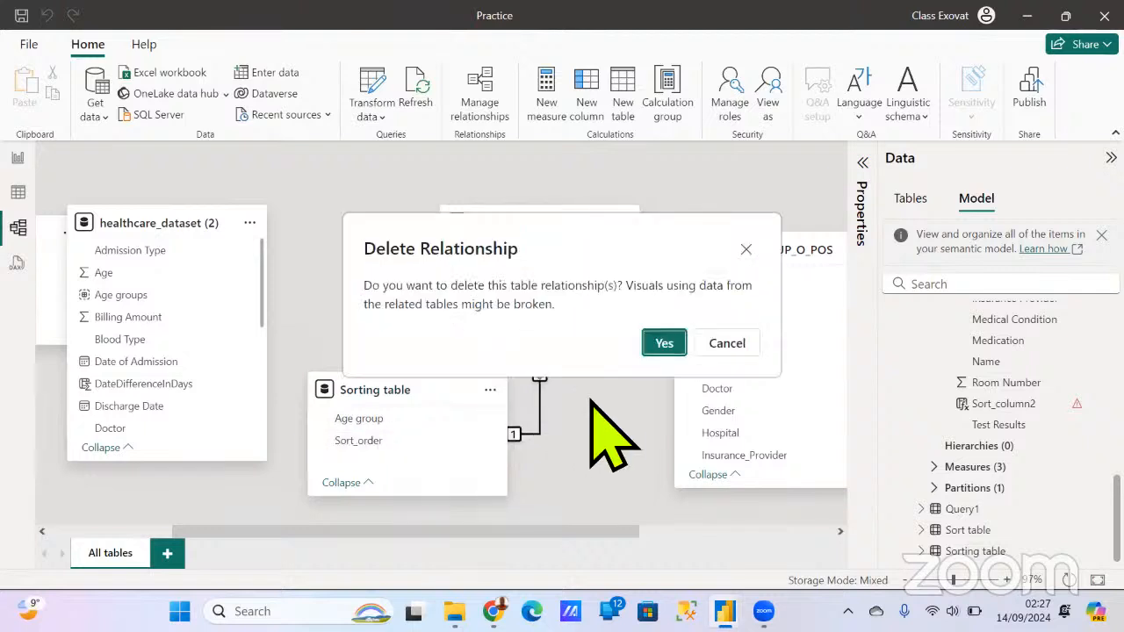
pyautogui.click(667, 344)
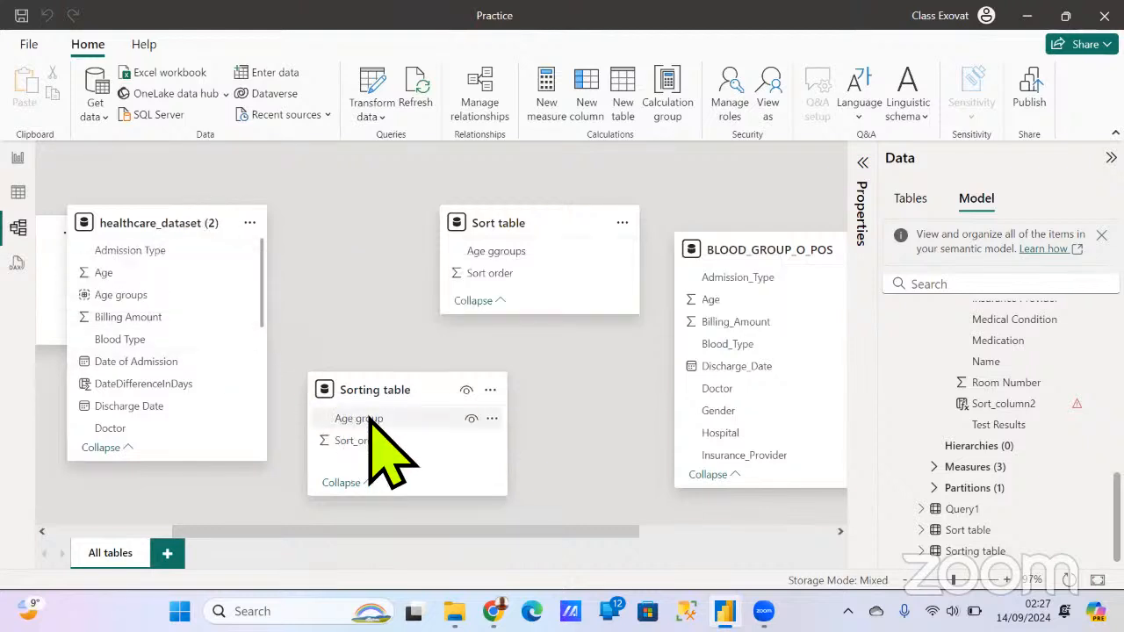
# Create an active one-to-many, single-direction relationship from Age group in Sorting table to Age groups in healthcare_dataset (2)
pyautogui.moveTo(171, 224); pyautogui.dragTo(211, 215)
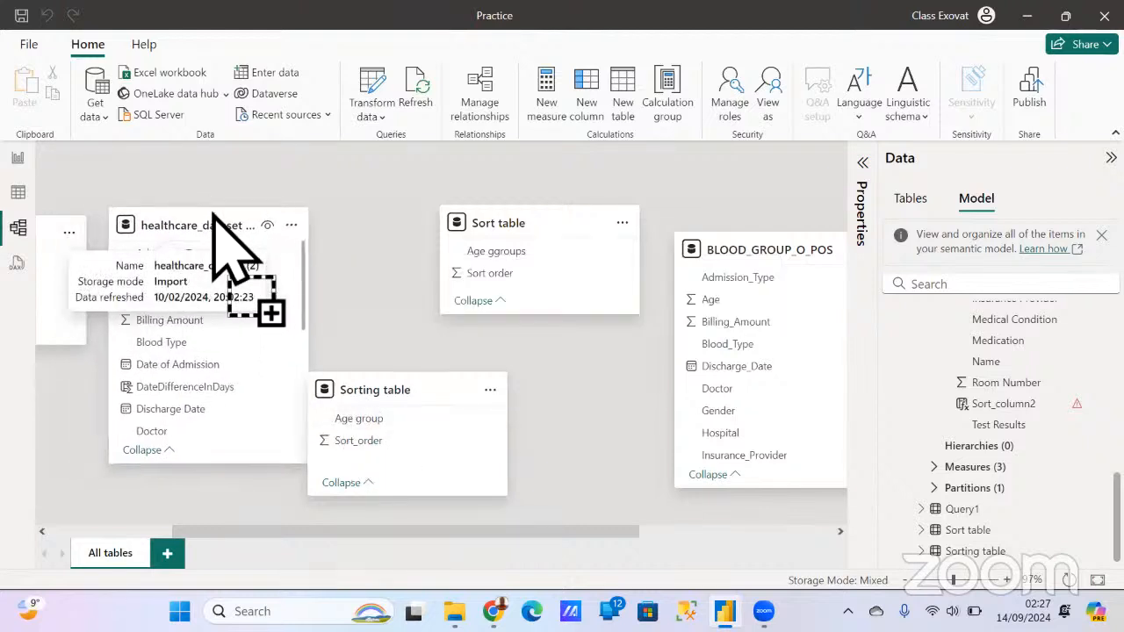
pyautogui.moveTo(406, 385); pyautogui.dragTo(425, 382)
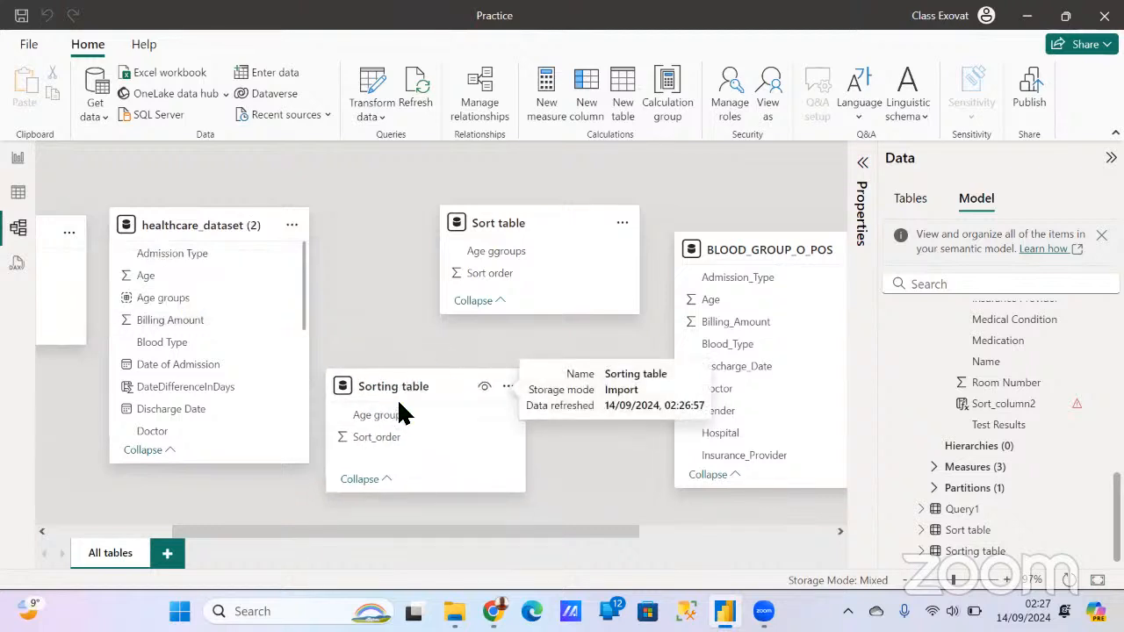
pyautogui.moveTo(393, 418)
pyautogui.mouseDown()
pyautogui.moveTo(371, 351)
pyautogui.moveTo(296, 314)
pyautogui.moveTo(233, 258)
pyautogui.moveTo(211, 300)
pyautogui.mouseUp()
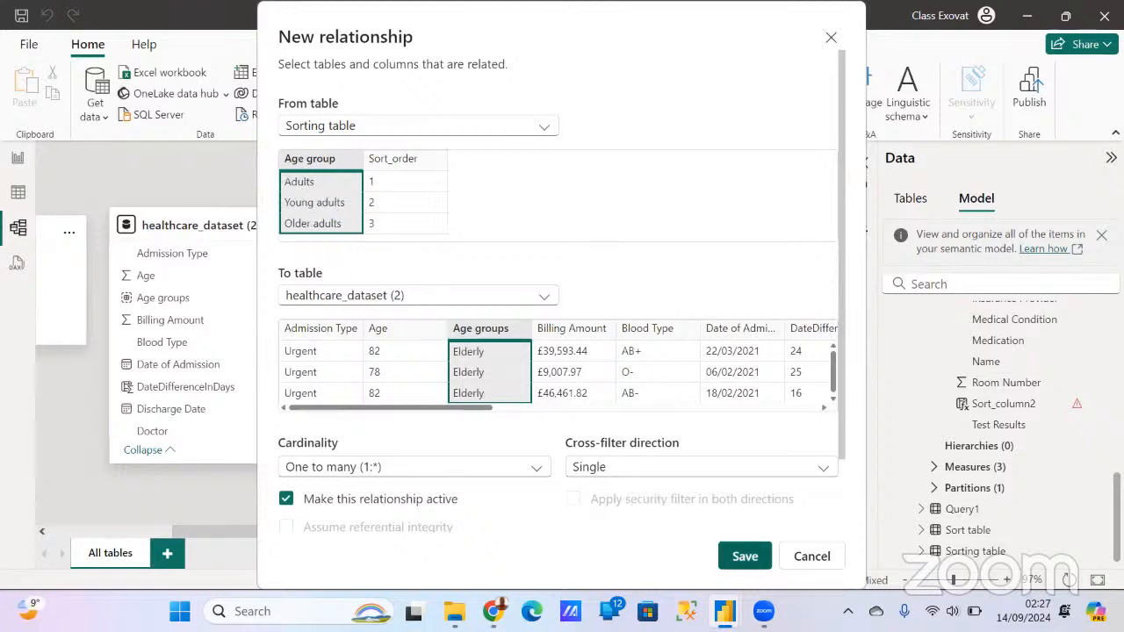
pyautogui.click(745, 556)
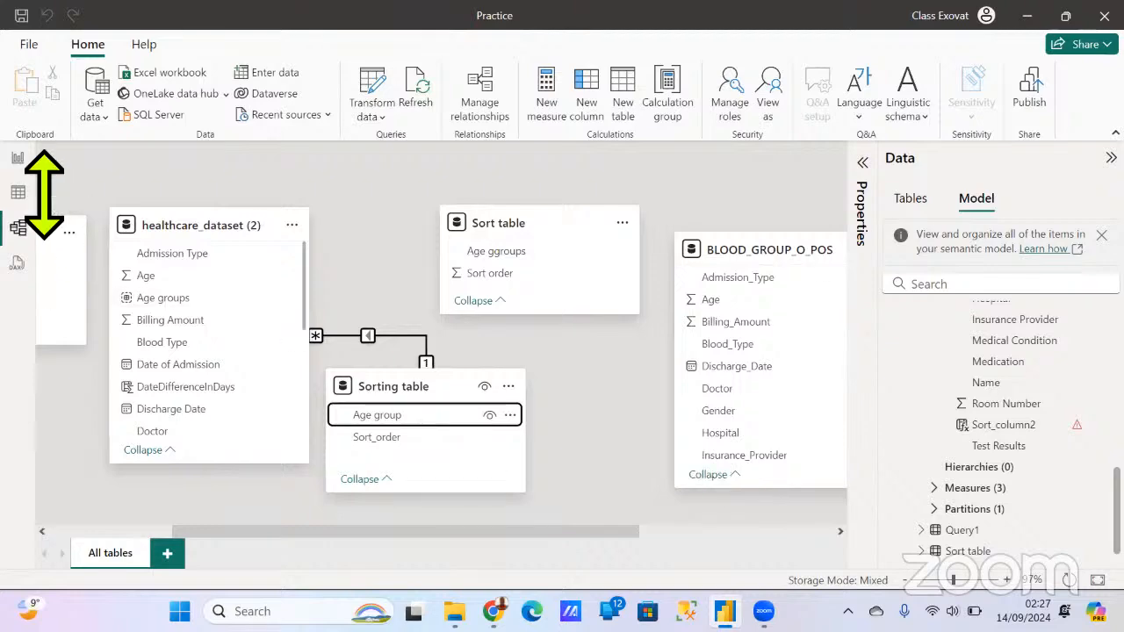
# Reread the calculated column instruction on Page 5 of the report and examine the Age groups chart on Page 6
pyautogui.click(18, 157)
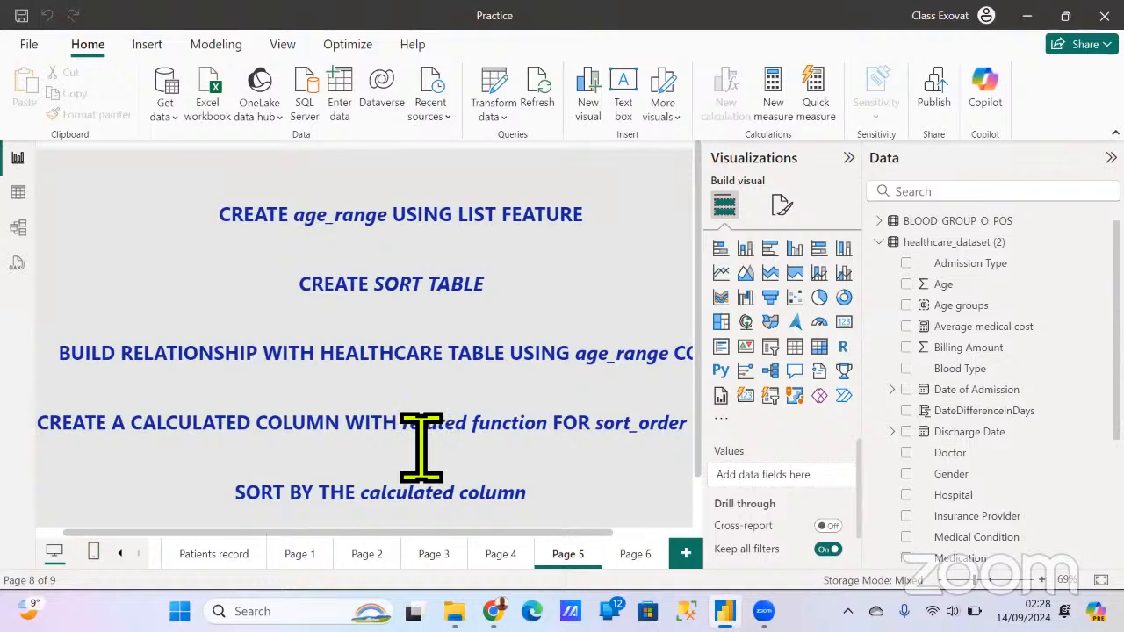
pyautogui.moveTo(403, 444)
pyautogui.mouseDown()
pyautogui.moveTo(463, 446)
pyautogui.moveTo(503, 422)
pyautogui.mouseUp()
pyautogui.click(524, 412)
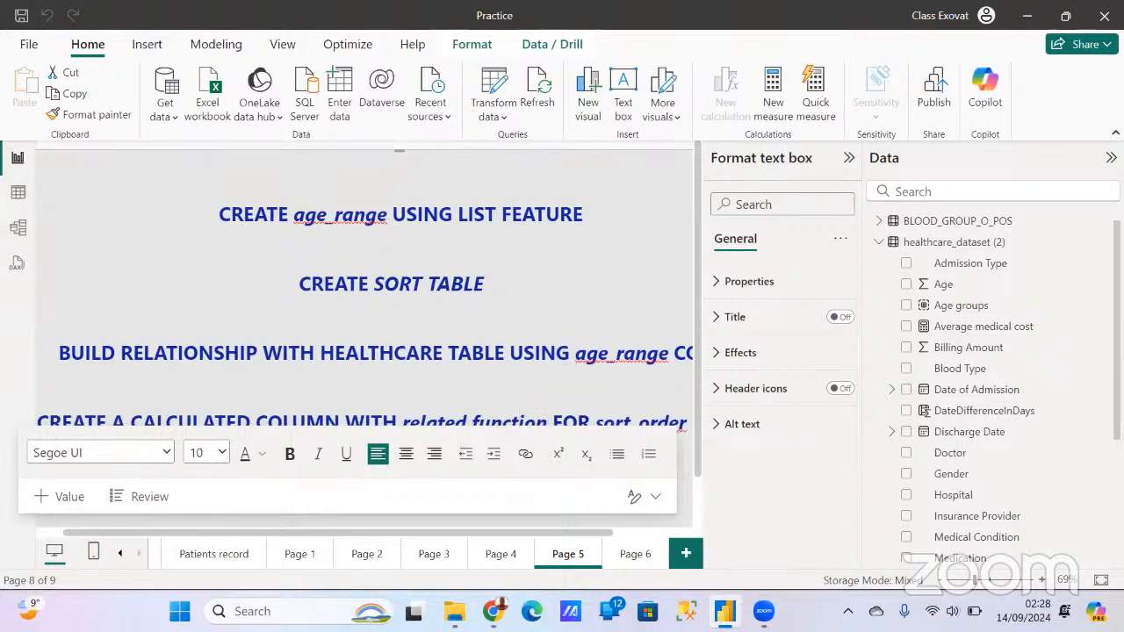
pyautogui.click(635, 554)
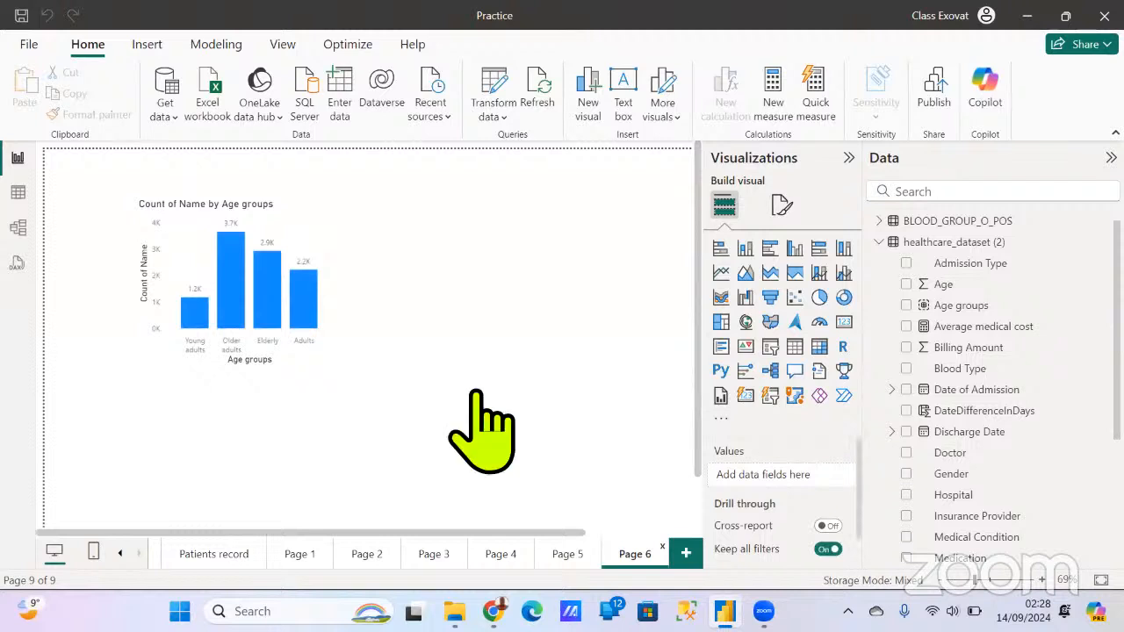
pyautogui.moveTo(340, 257)
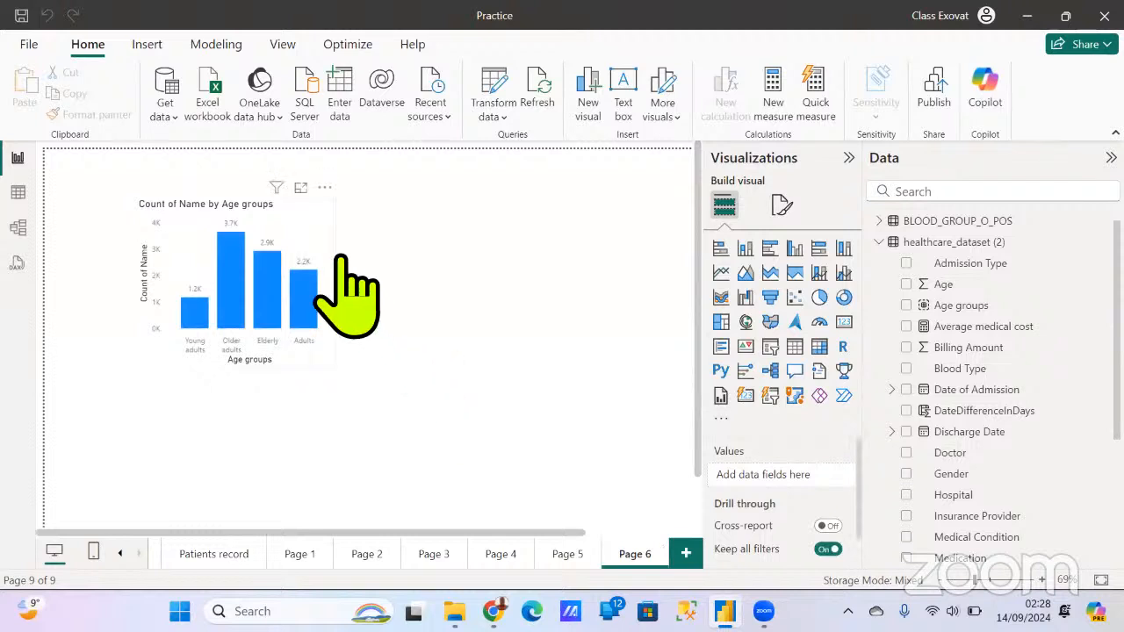
pyautogui.click(347, 294)
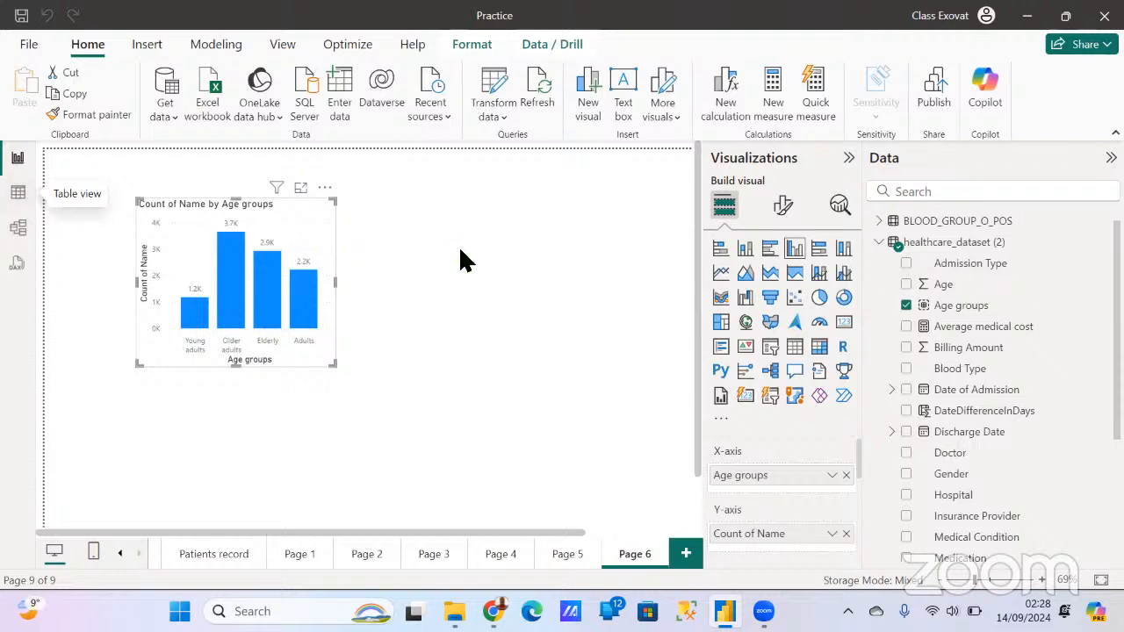
pyautogui.click(492, 388)
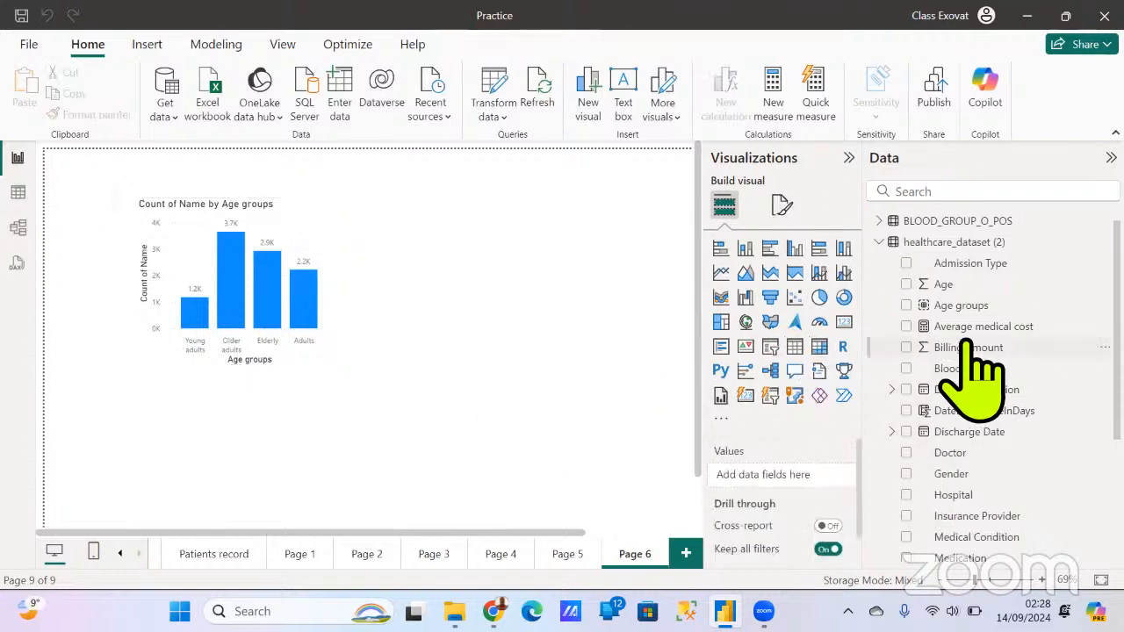
# Delete the Sort_column2 column from the healthcare_dataset (2) table
pyautogui.scroll(1, 1001, 325)
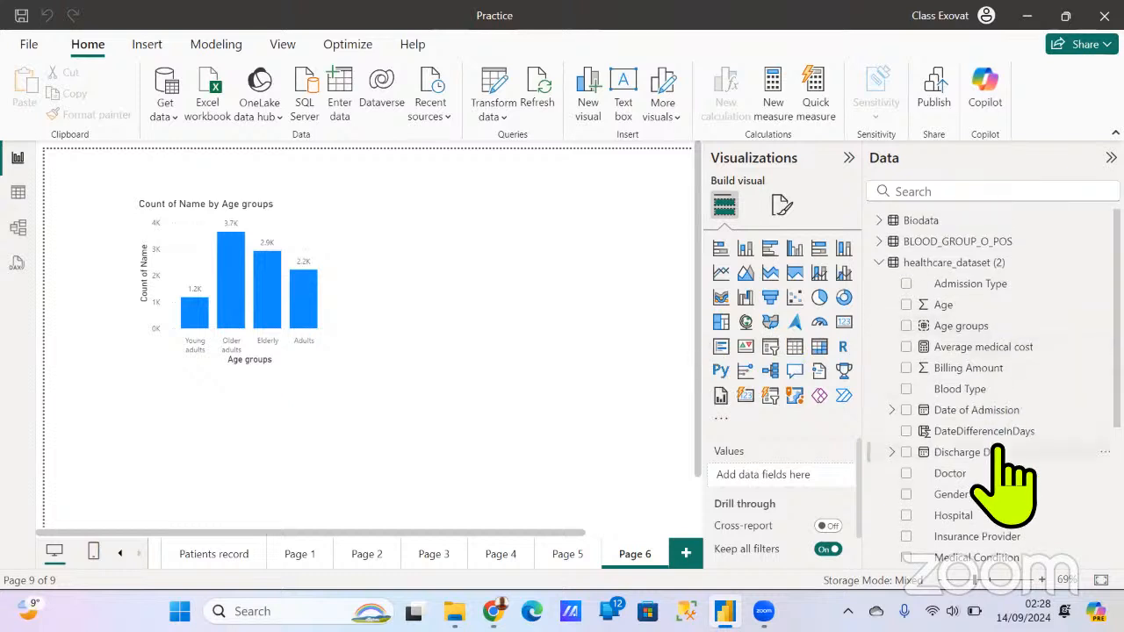
pyautogui.scroll(-4, 1012, 411)
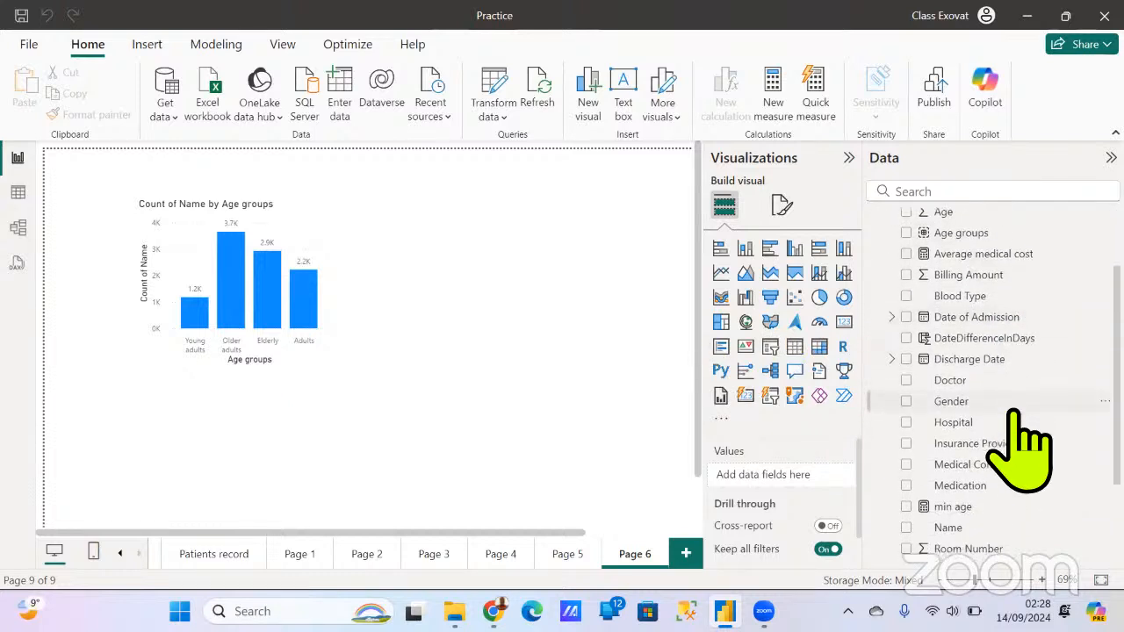
pyautogui.scroll(-3, 1014, 417)
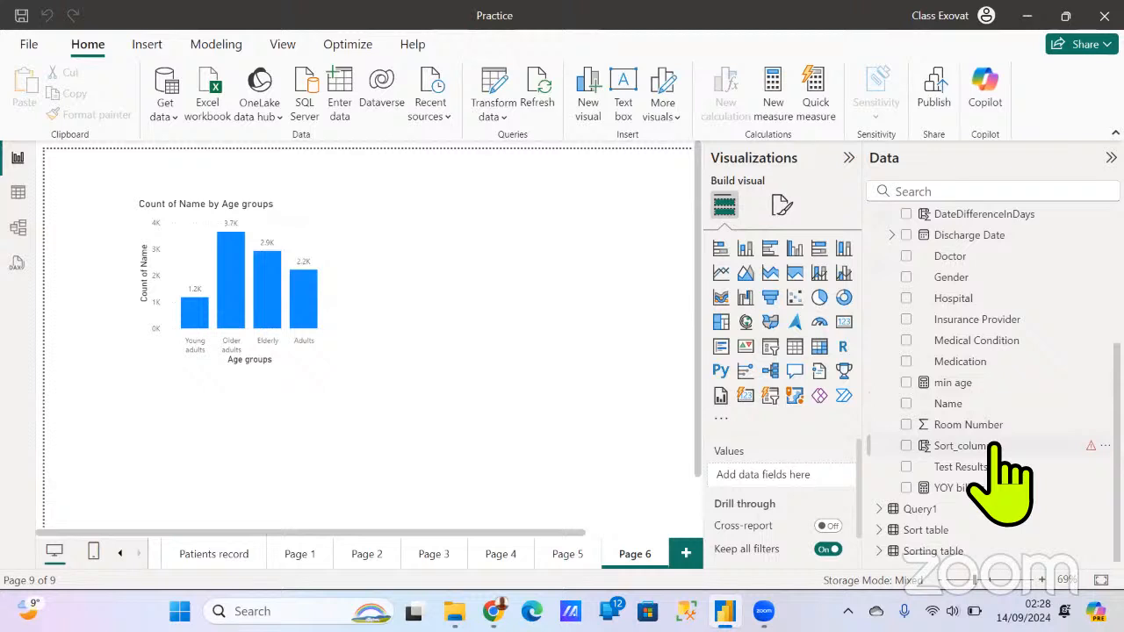
pyautogui.click(995, 445)
pyautogui.rightClick(986, 443)
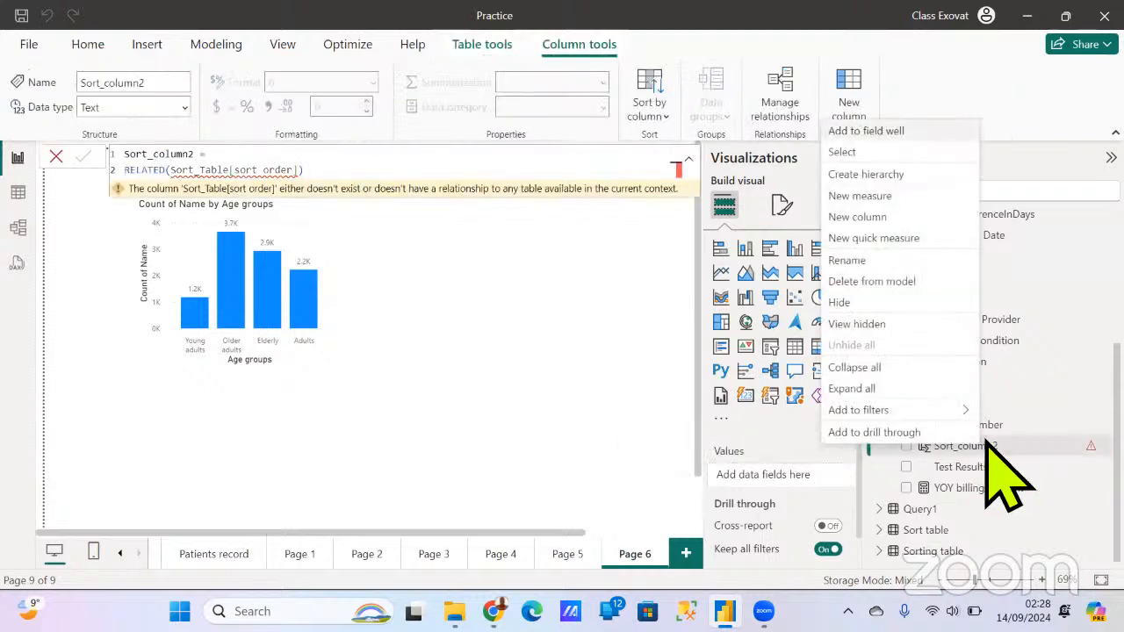
pyautogui.click(877, 282)
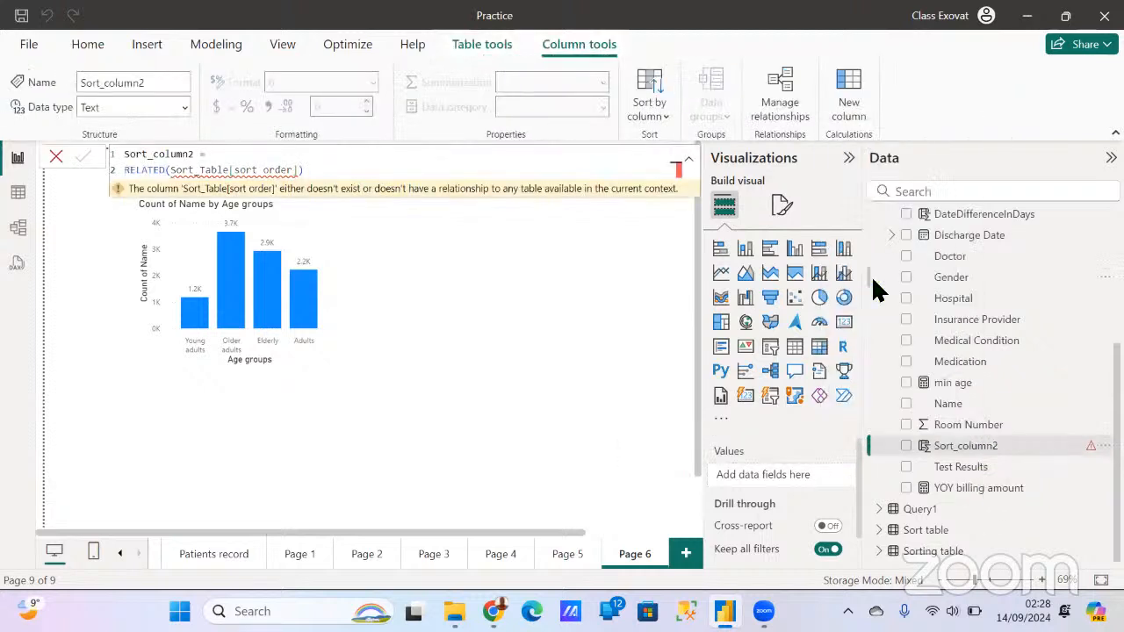
pyautogui.click(665, 341)
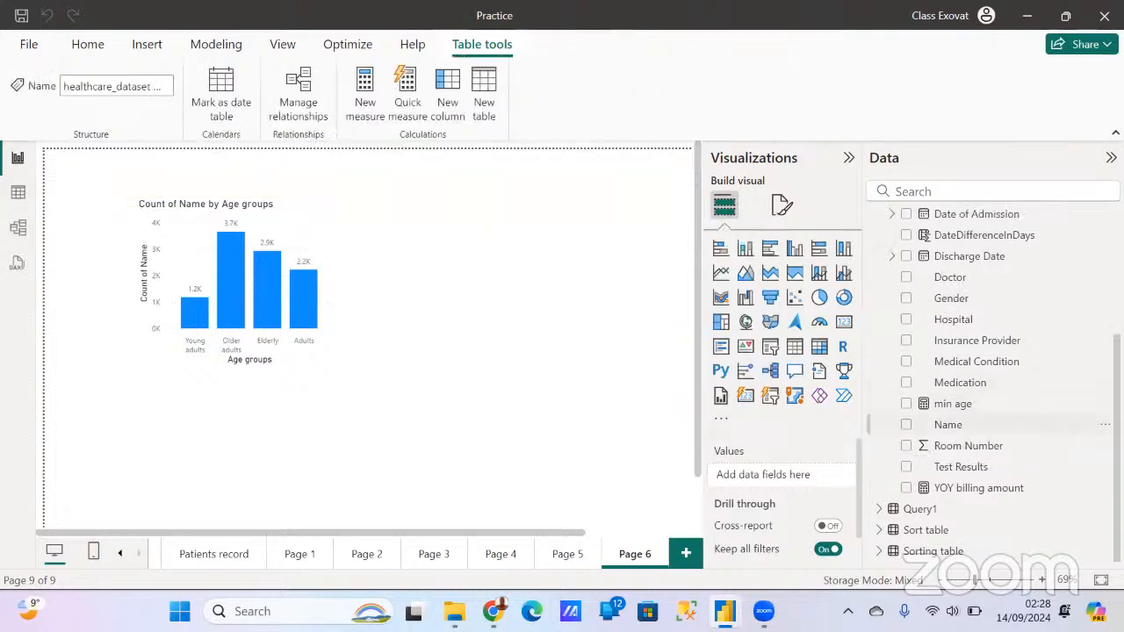
# Add a calculated column to healthcare_dataset (2) with the formula Sort column = RELATED('Sorting table'[Sort_order])
pyautogui.scroll(5, 916, 440)
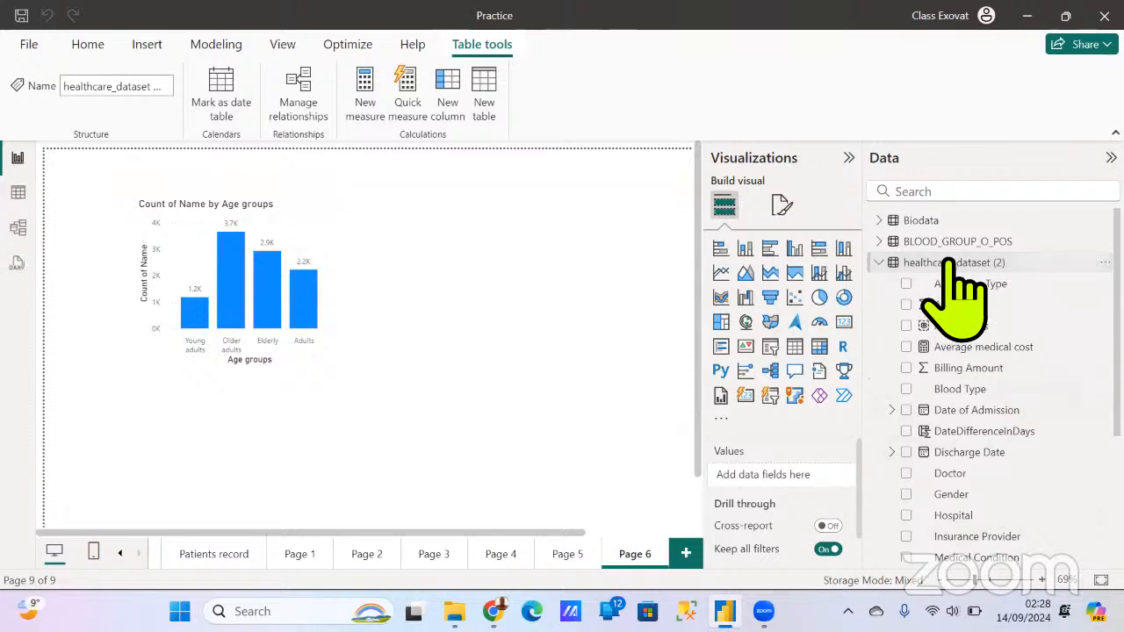
pyautogui.rightClick(953, 263)
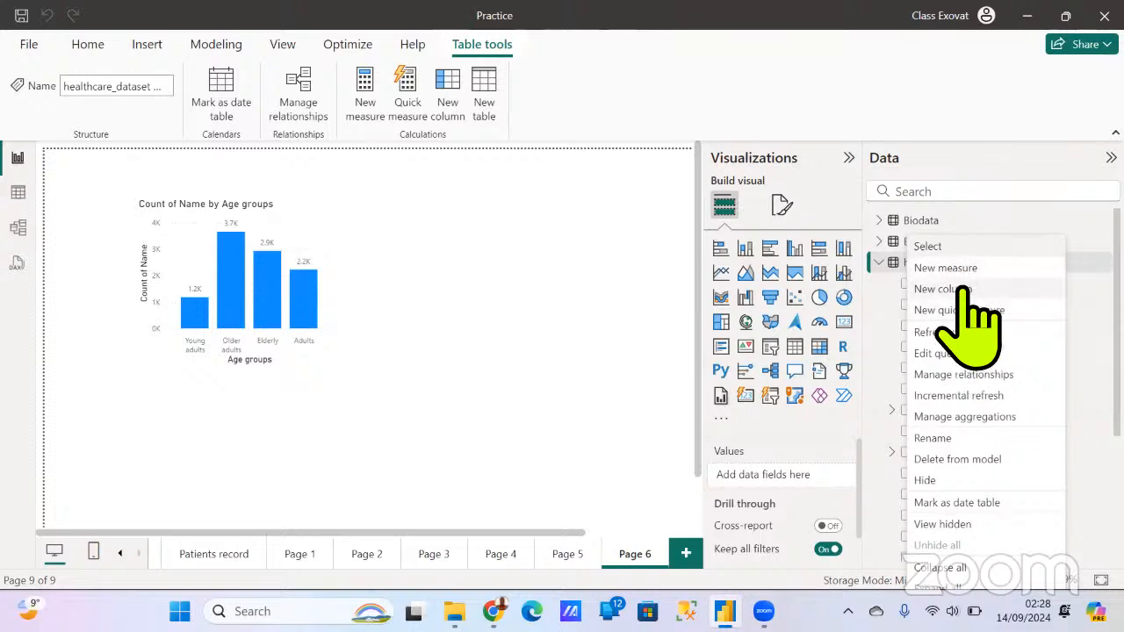
pyautogui.click(964, 290)
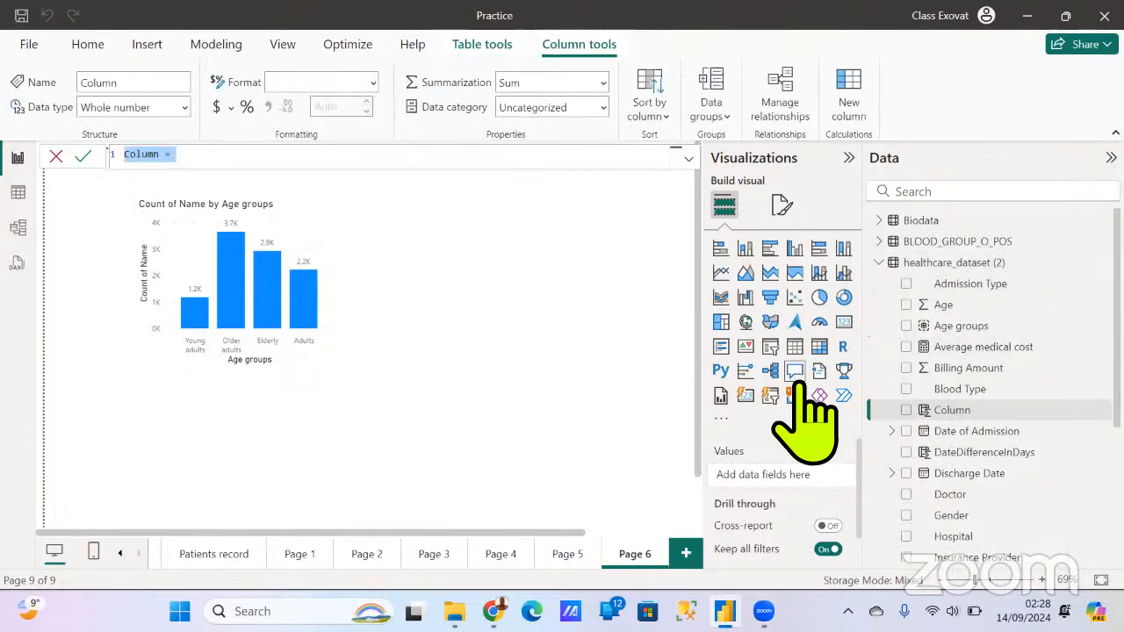
pyautogui.write('Sort c')
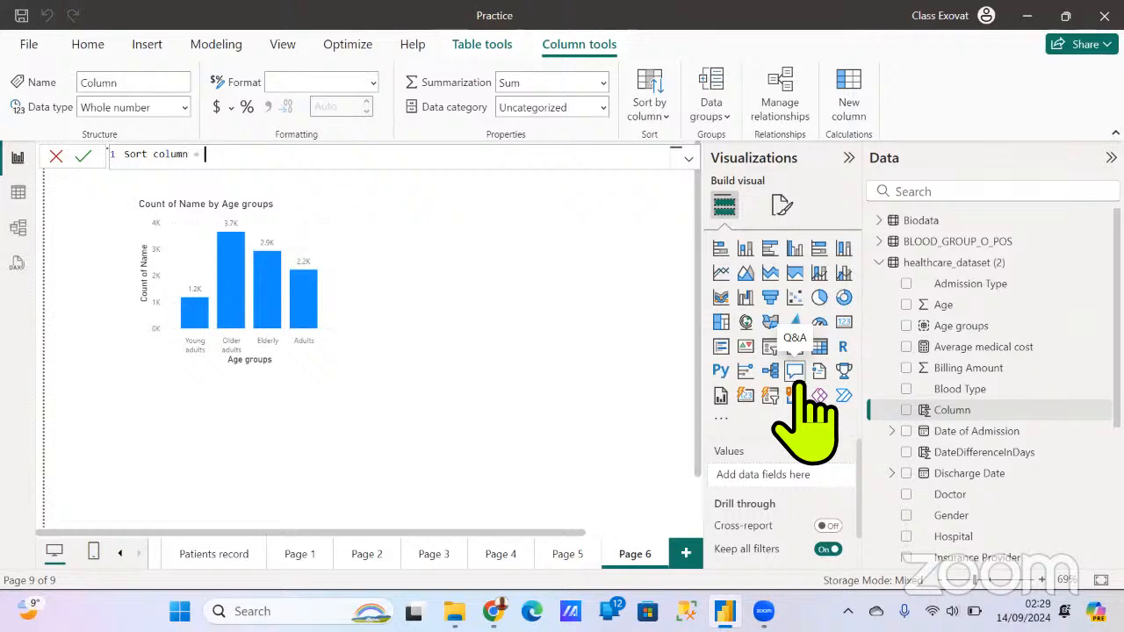
pyautogui.write('rela')
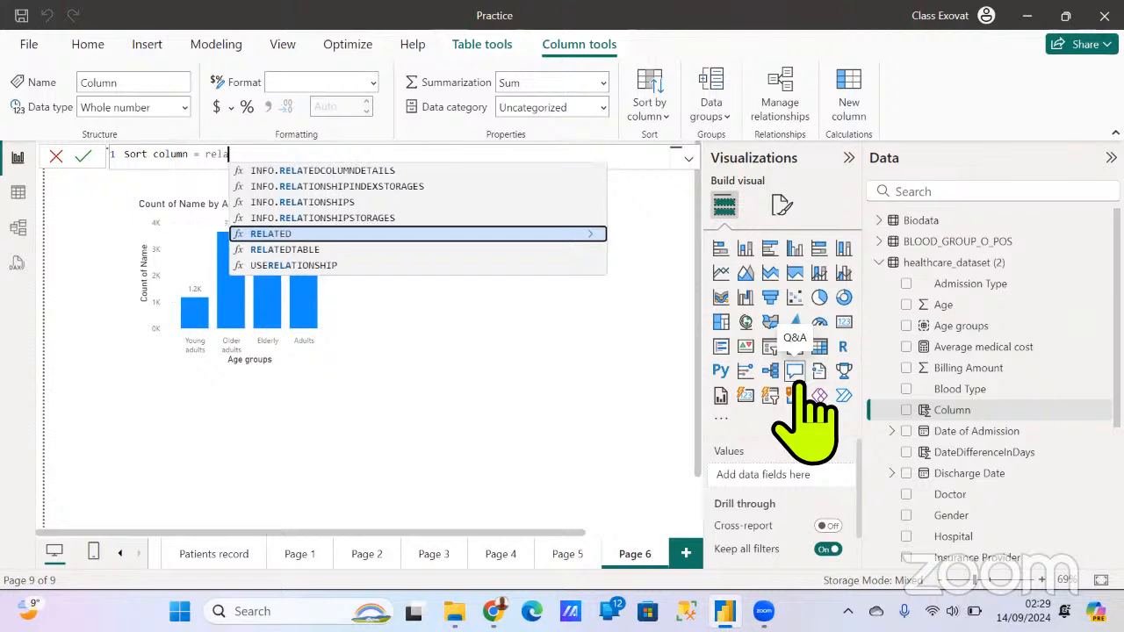
pyautogui.write('ted')
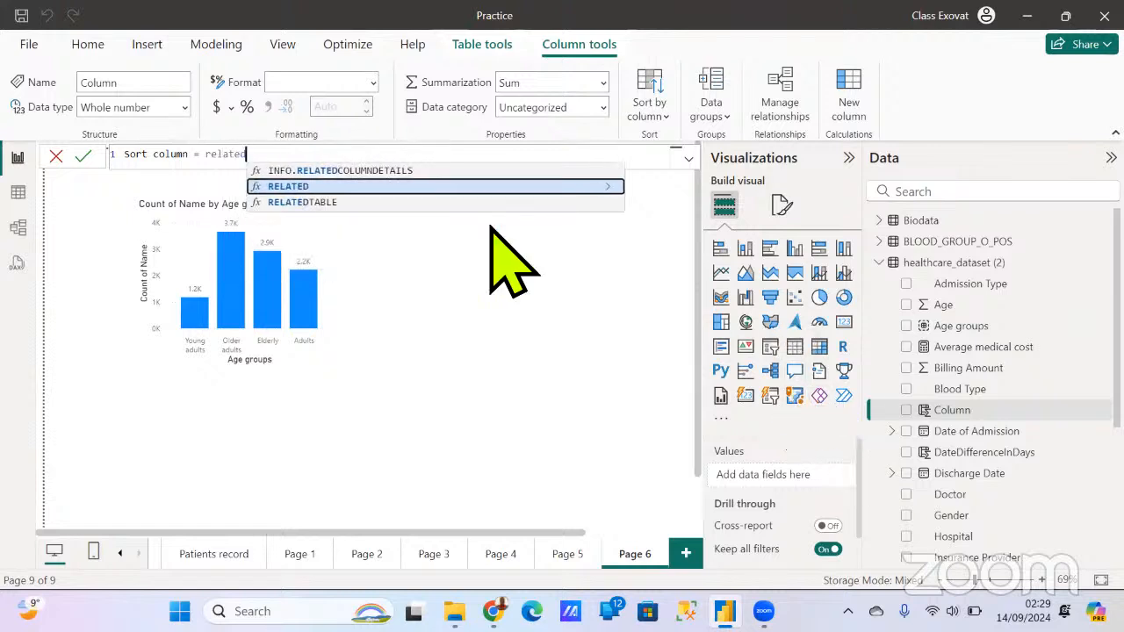
pyautogui.click(554, 186)
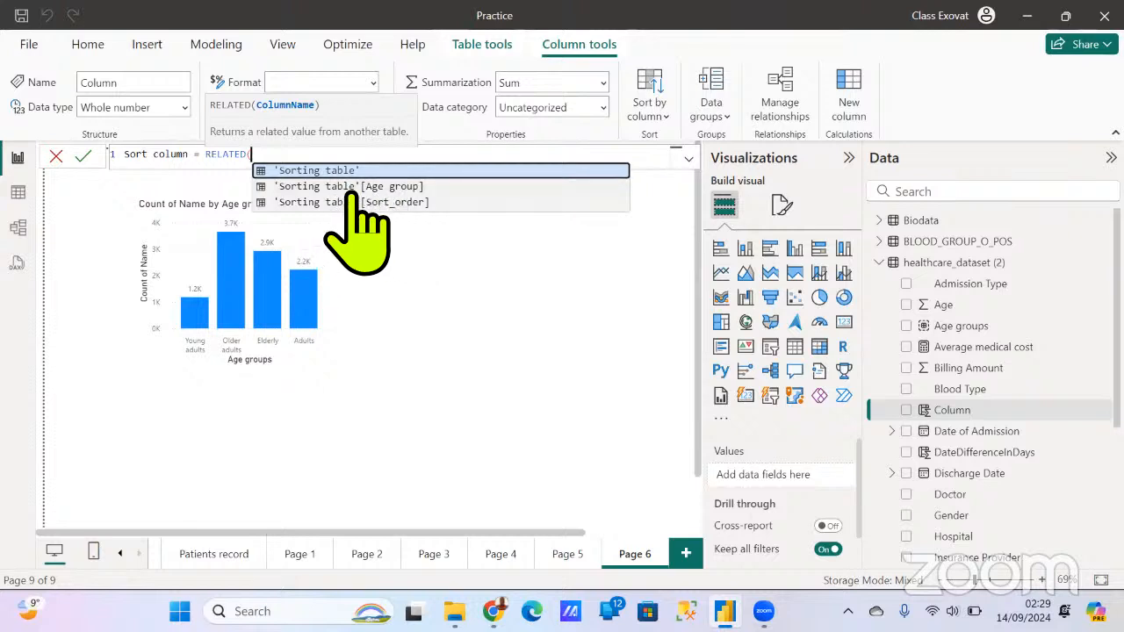
pyautogui.click(413, 202)
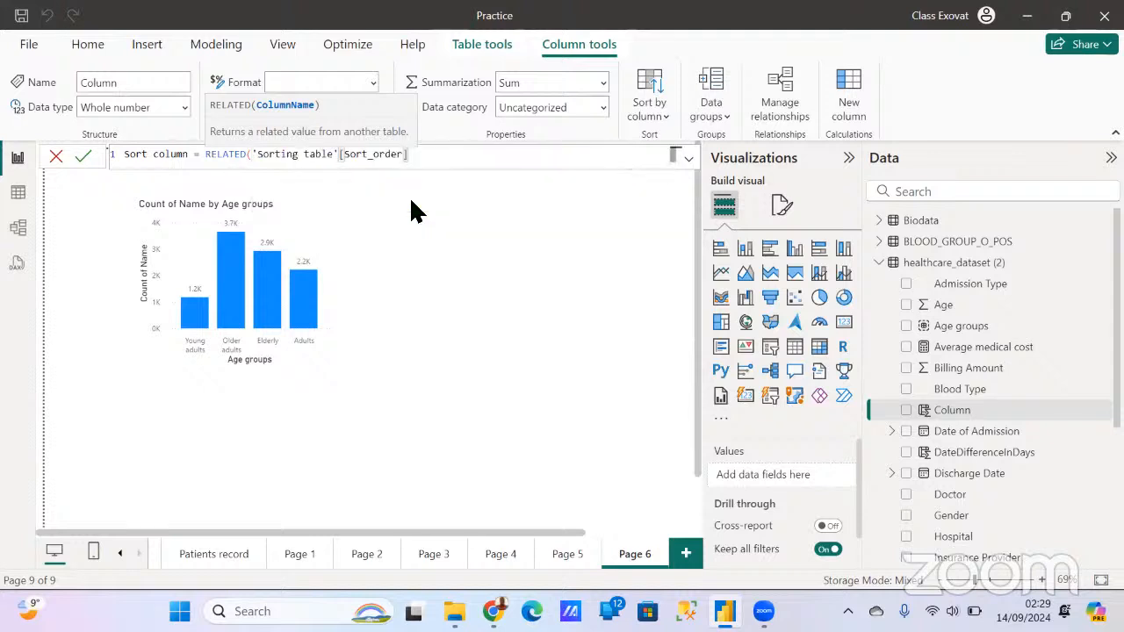
pyautogui.write(')')
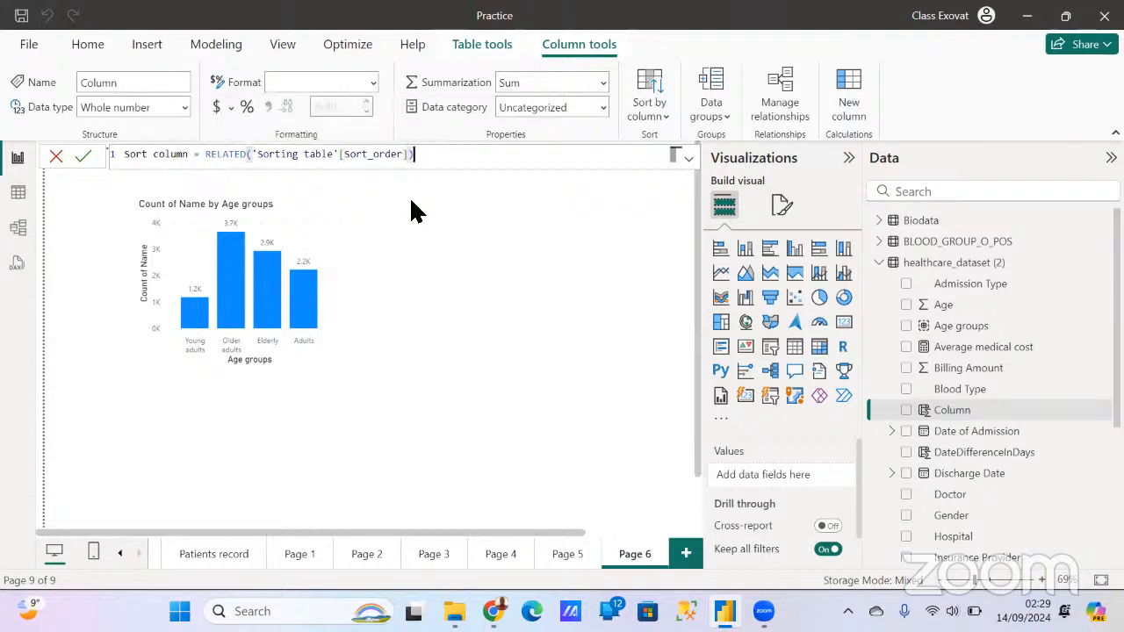
pyautogui.click(83, 156)
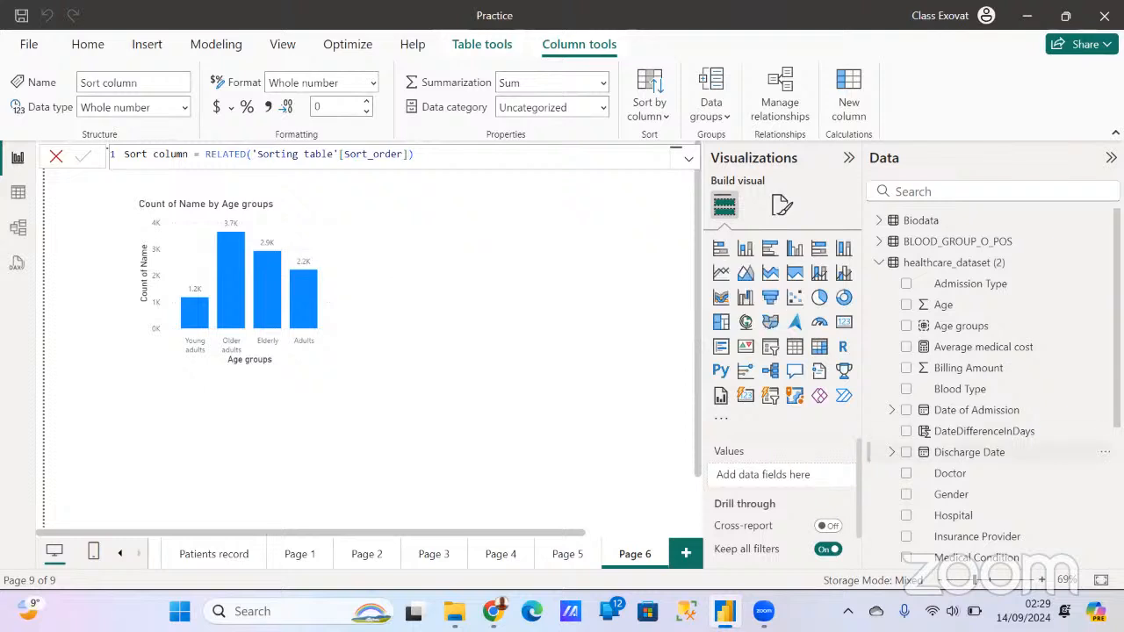
pyautogui.scroll(-2, 1040, 446)
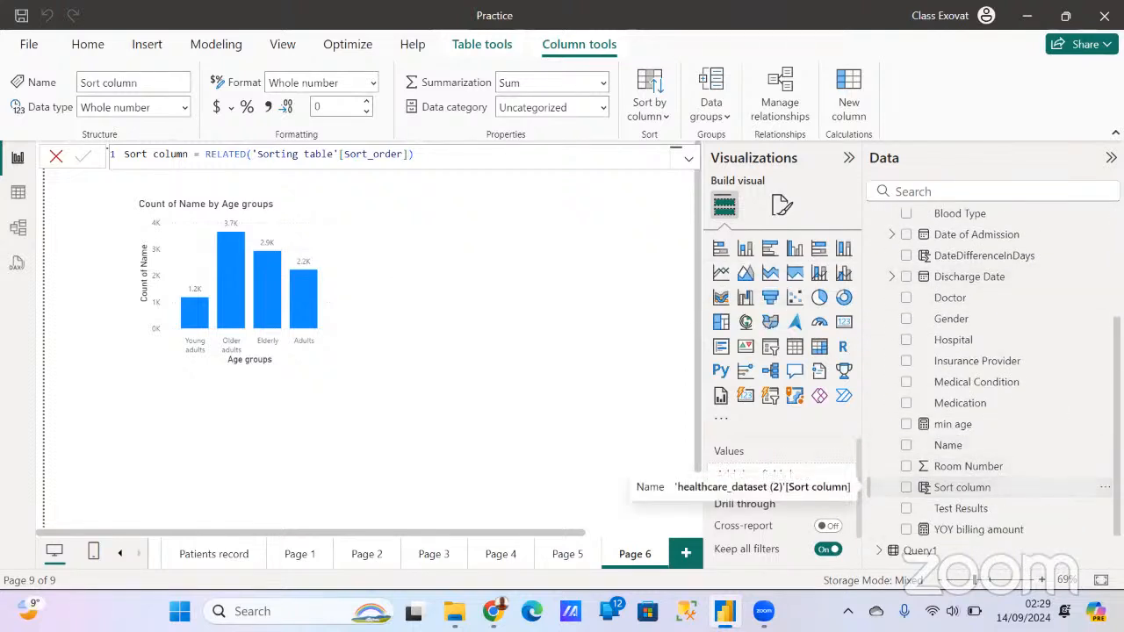
pyautogui.scroll(2, 993, 386)
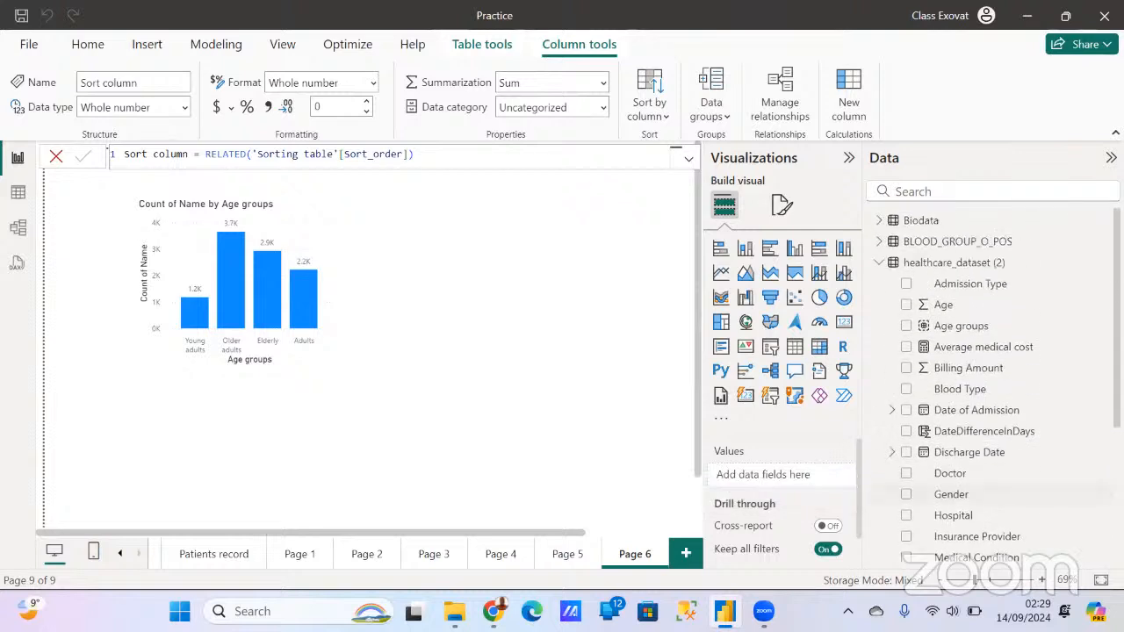
pyautogui.click(56, 156)
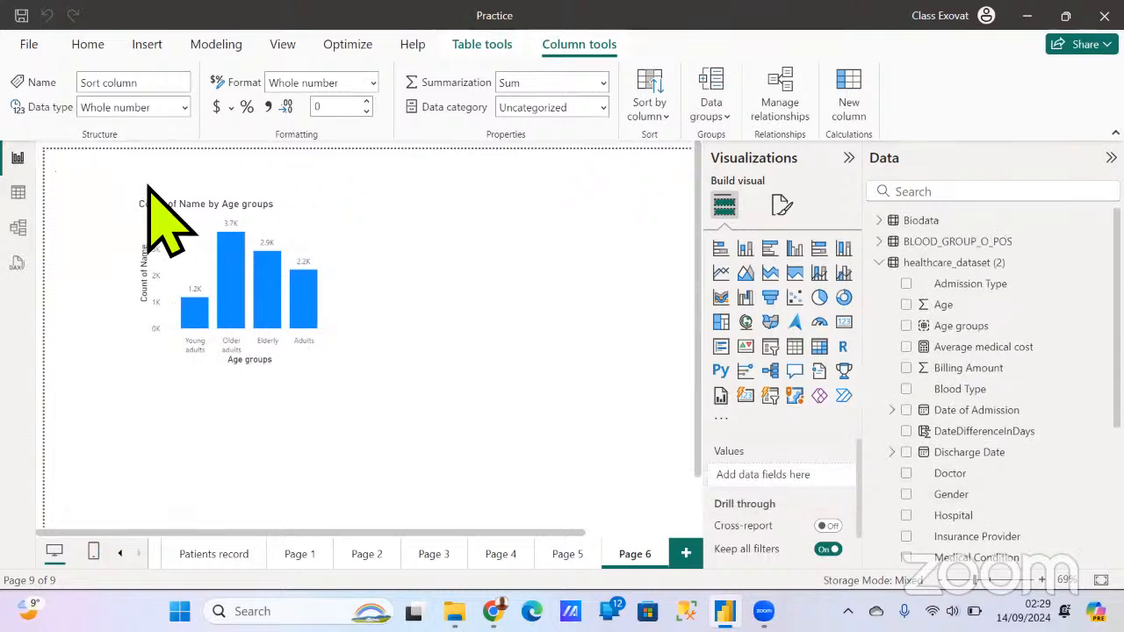
# Set the Age groups field used in the Page 6 chart to sort by Sort column
pyautogui.click(307, 215)
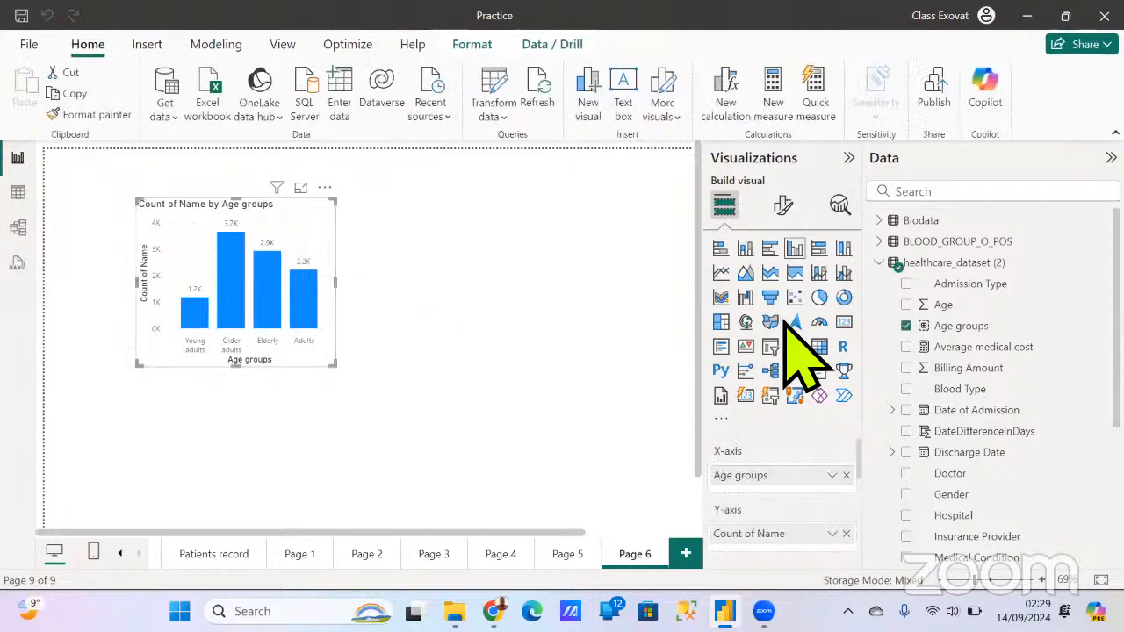
pyautogui.click(977, 331)
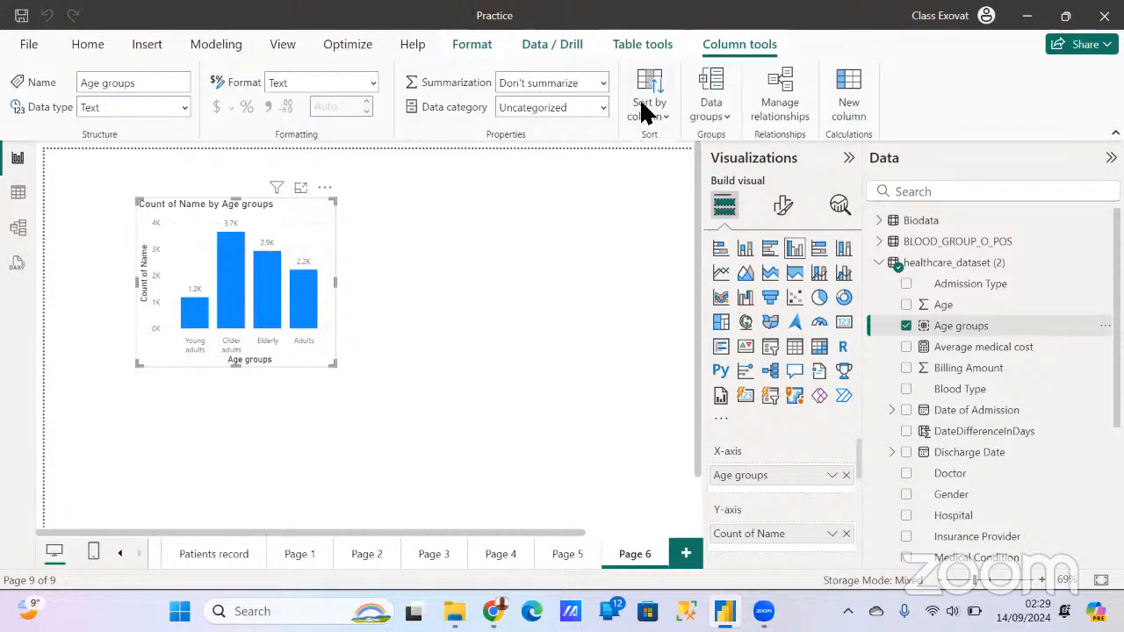
pyautogui.click(666, 123)
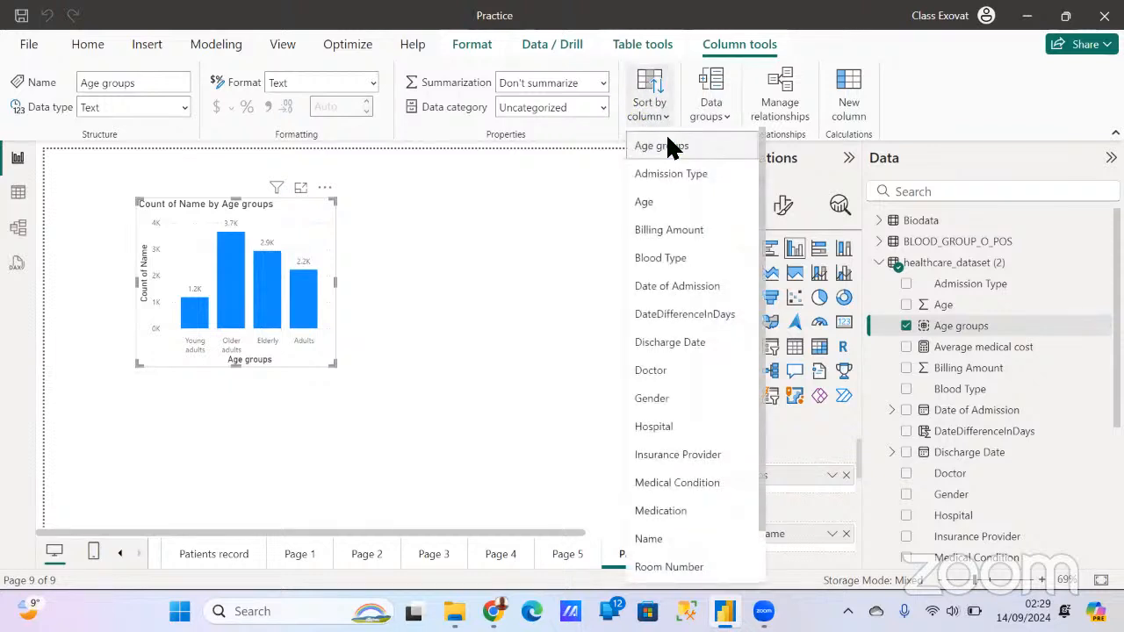
pyautogui.scroll(-1, 665, 321)
pyautogui.scroll(1, 673, 319)
pyautogui.scroll(-1, 742, 360)
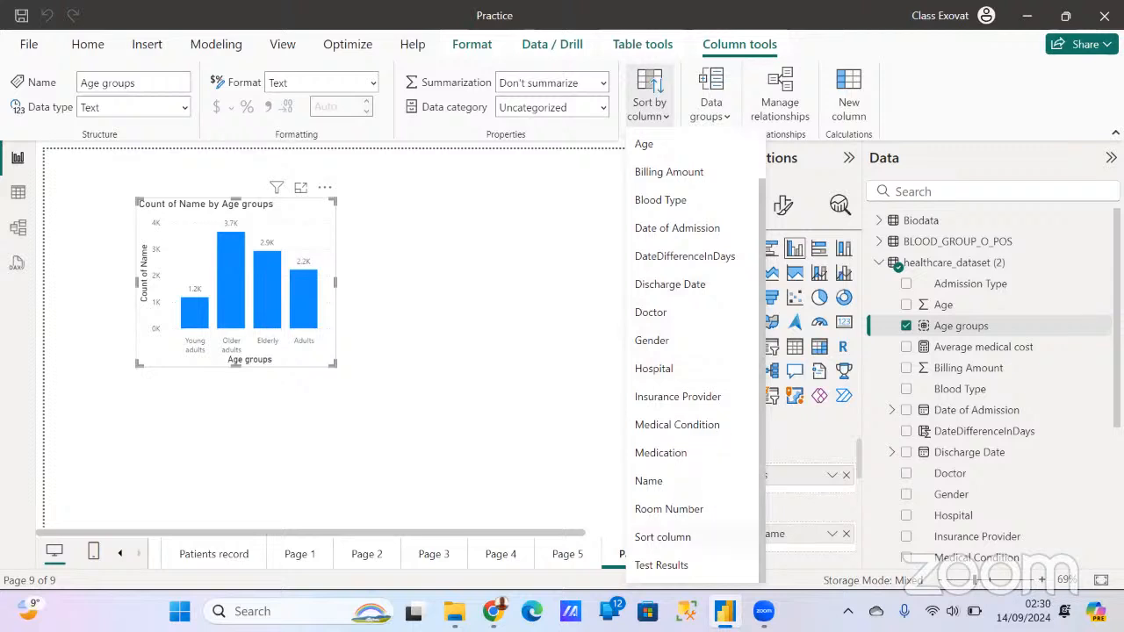
pyautogui.click(664, 536)
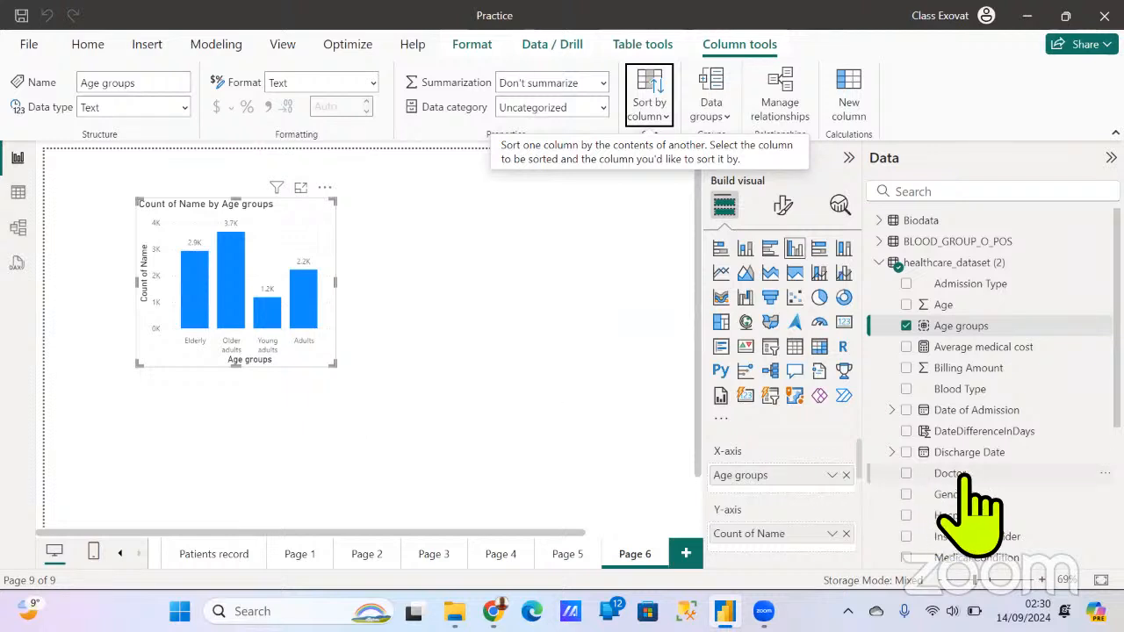
# Examine the Sort_order assigned to each age group in the Sorting table's data and return to the report
pyautogui.click(18, 191)
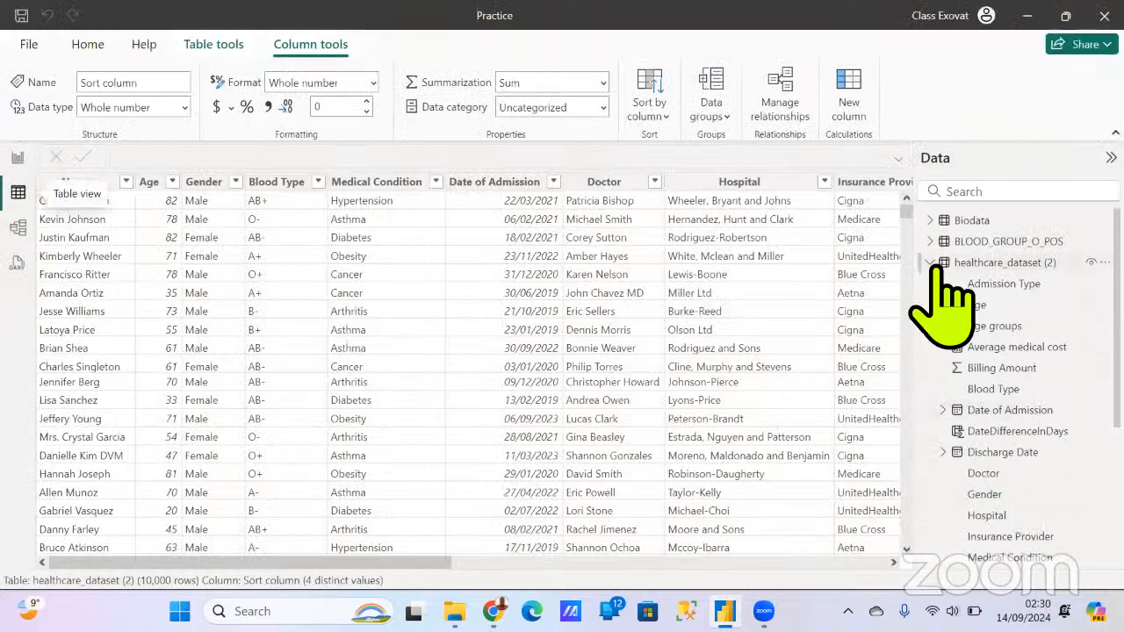
pyautogui.click(933, 262)
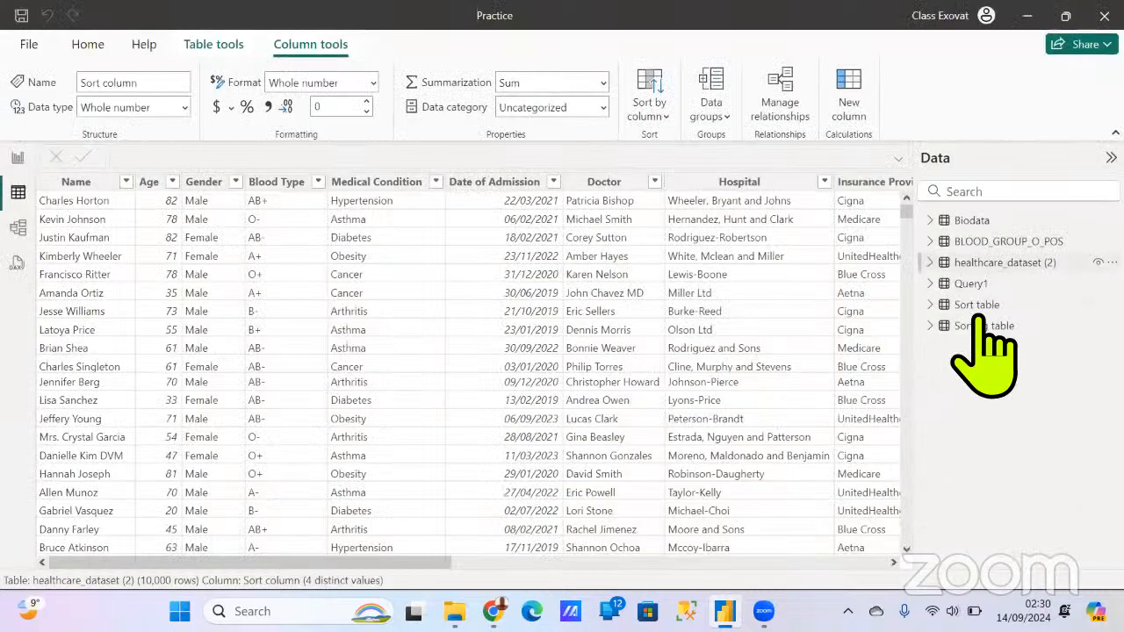
pyautogui.click(975, 326)
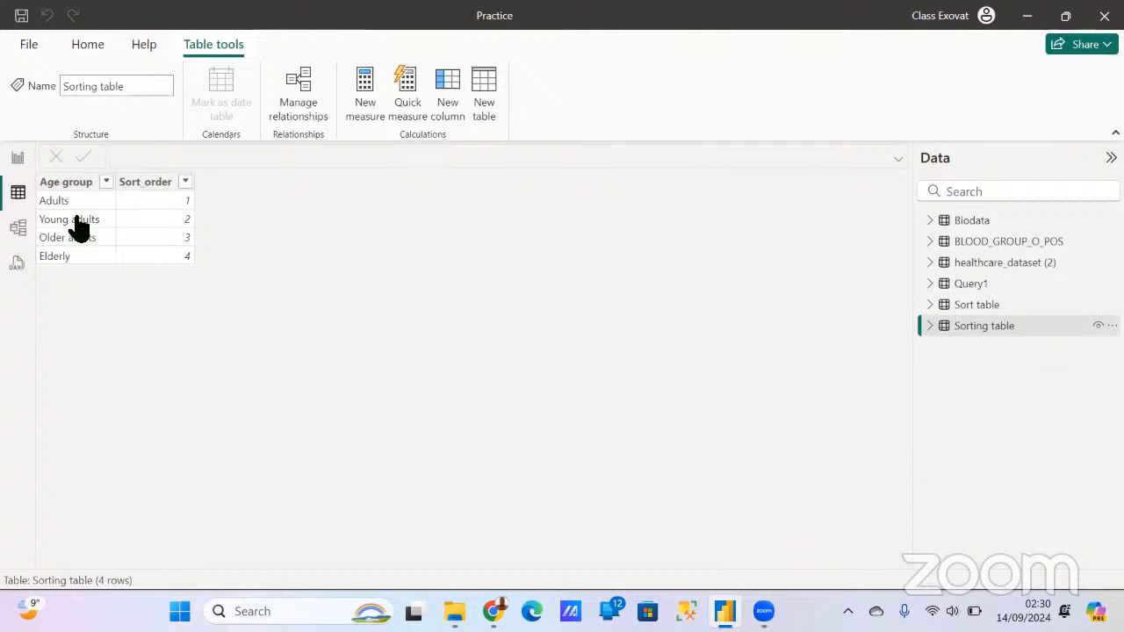
pyautogui.click(17, 158)
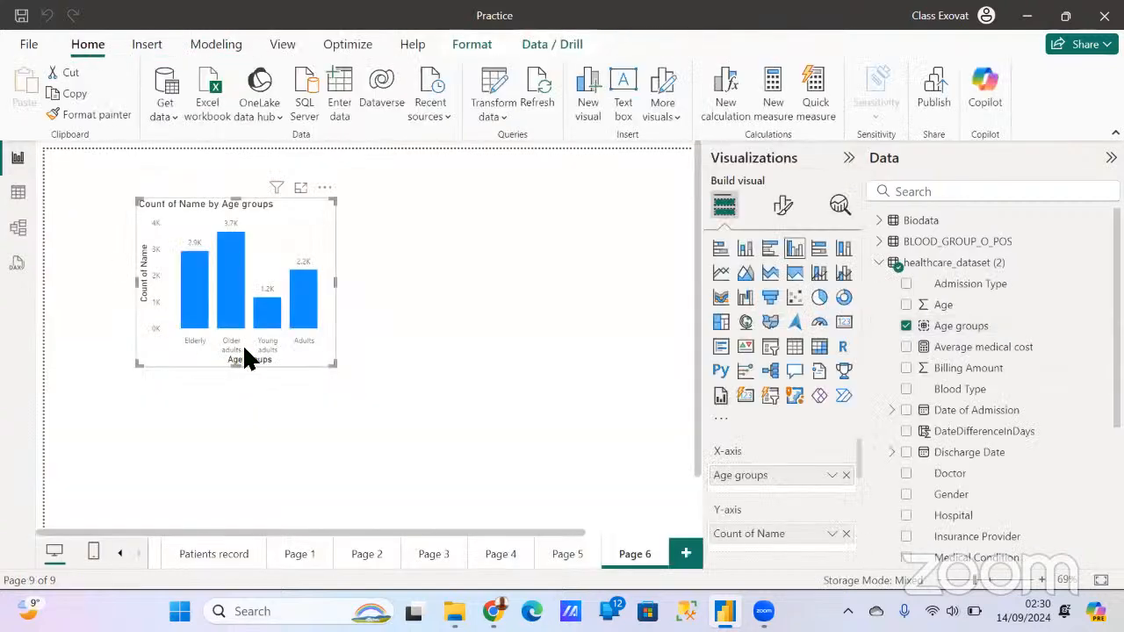
# Sort the axis of the Count of Name by Age groups chart in ascending order and deselect the chart
pyautogui.moveTo(299, 329)
pyautogui.click(326, 188)
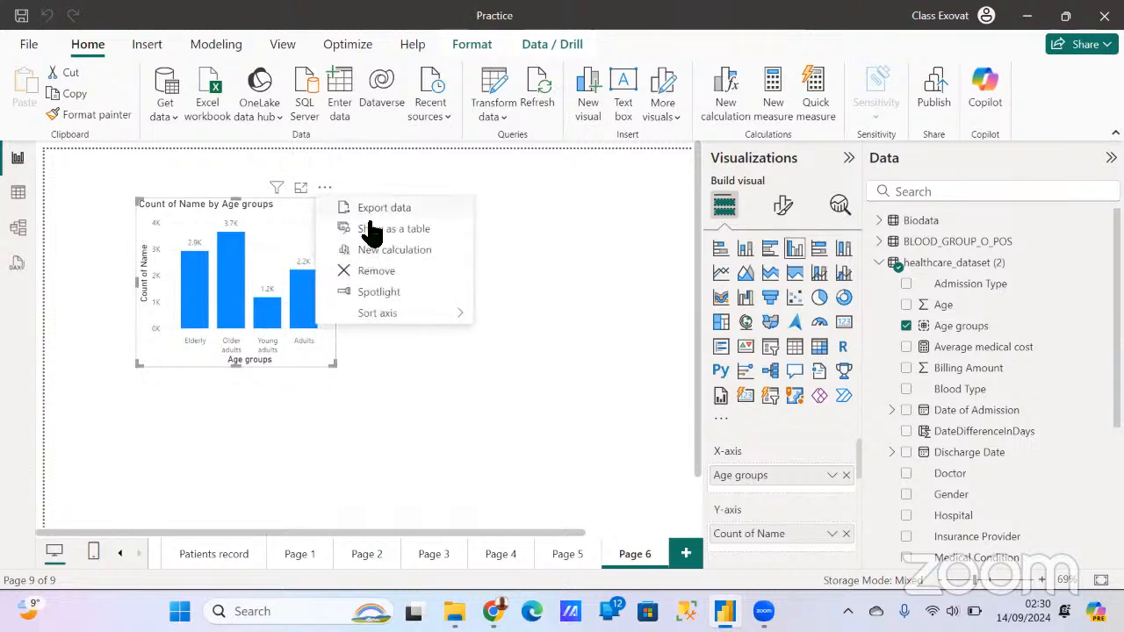
pyautogui.moveTo(459, 326)
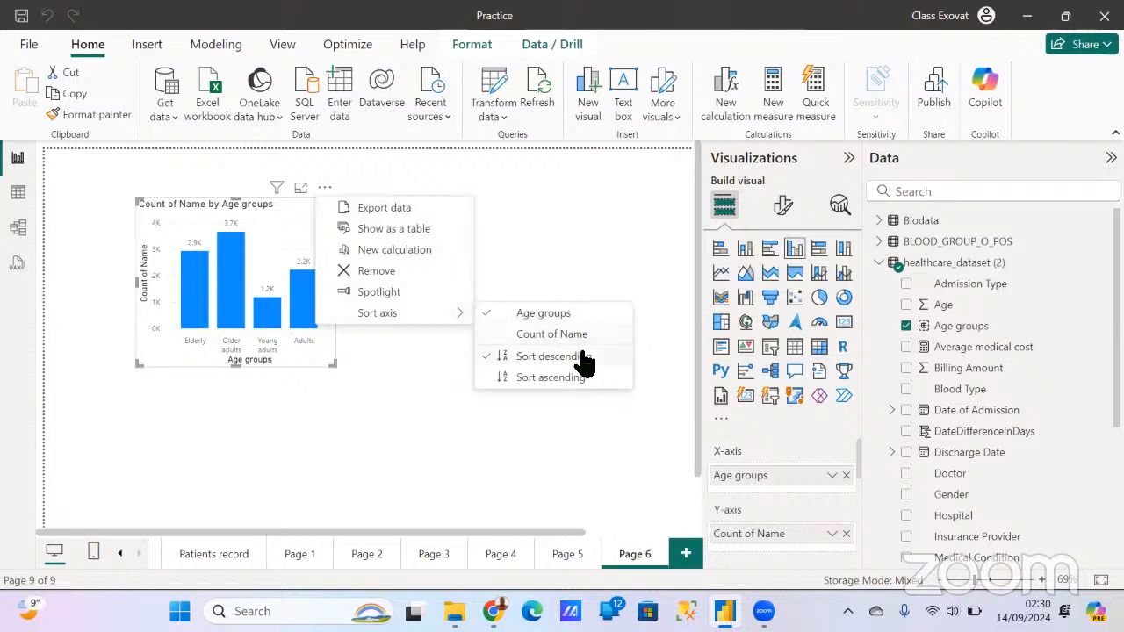
pyautogui.click(551, 378)
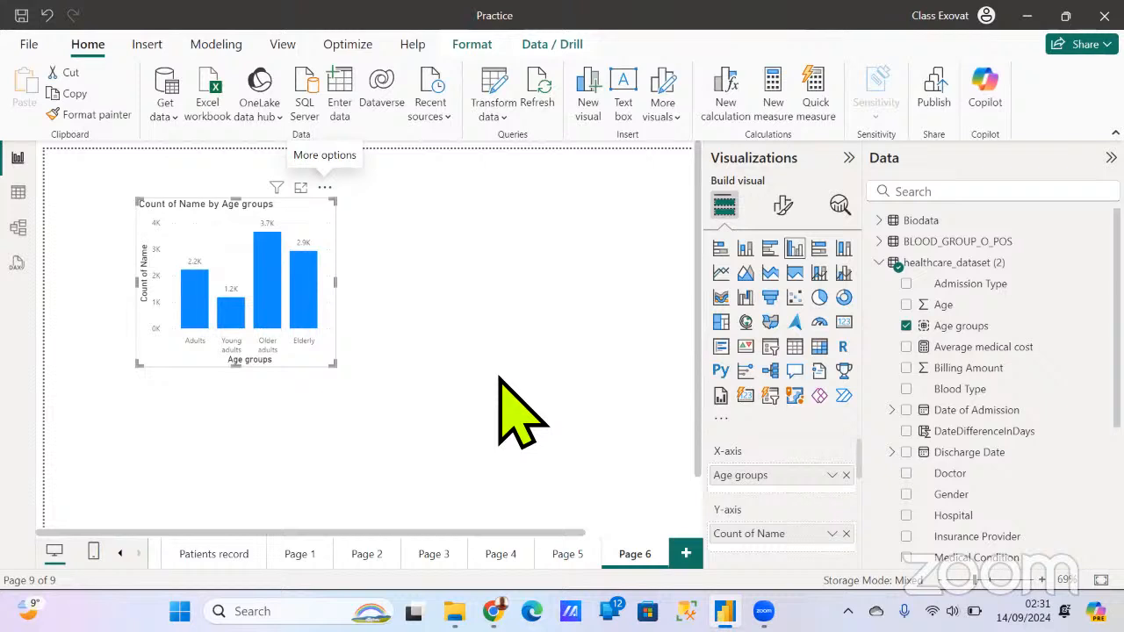
pyautogui.click(499, 377)
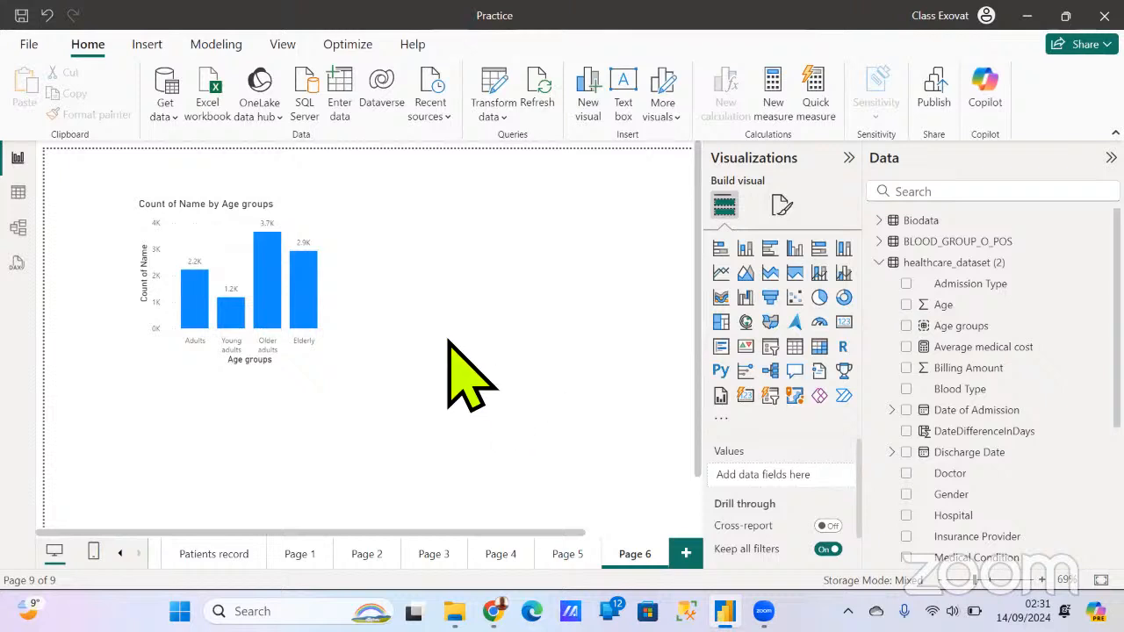